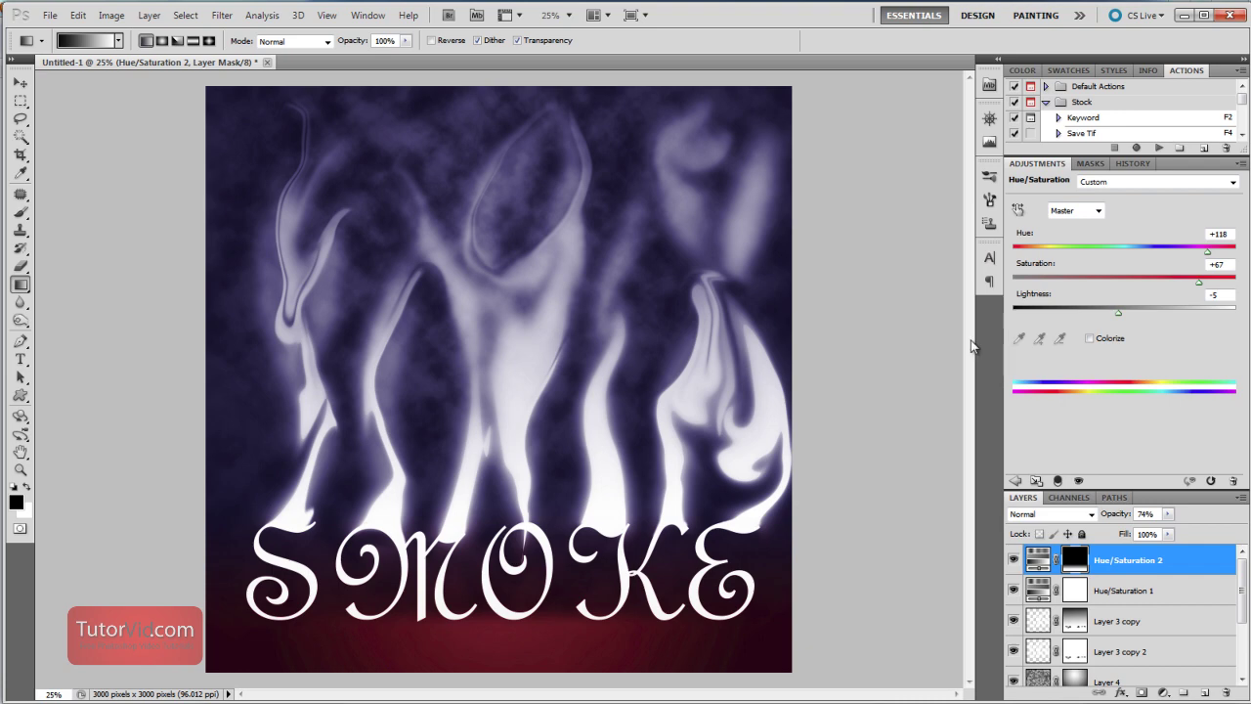
Create a 5000 × 5000 px document named 'smoke text' with a white background
key(ctrl+n)
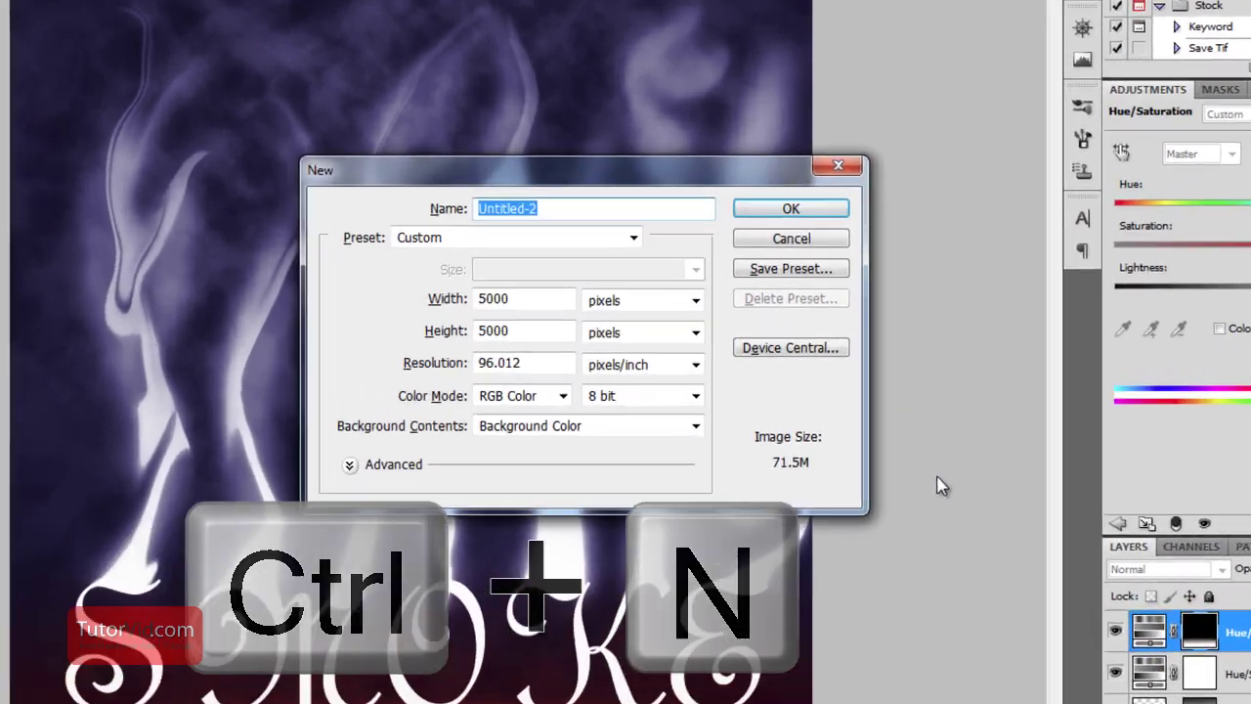
text(sa)
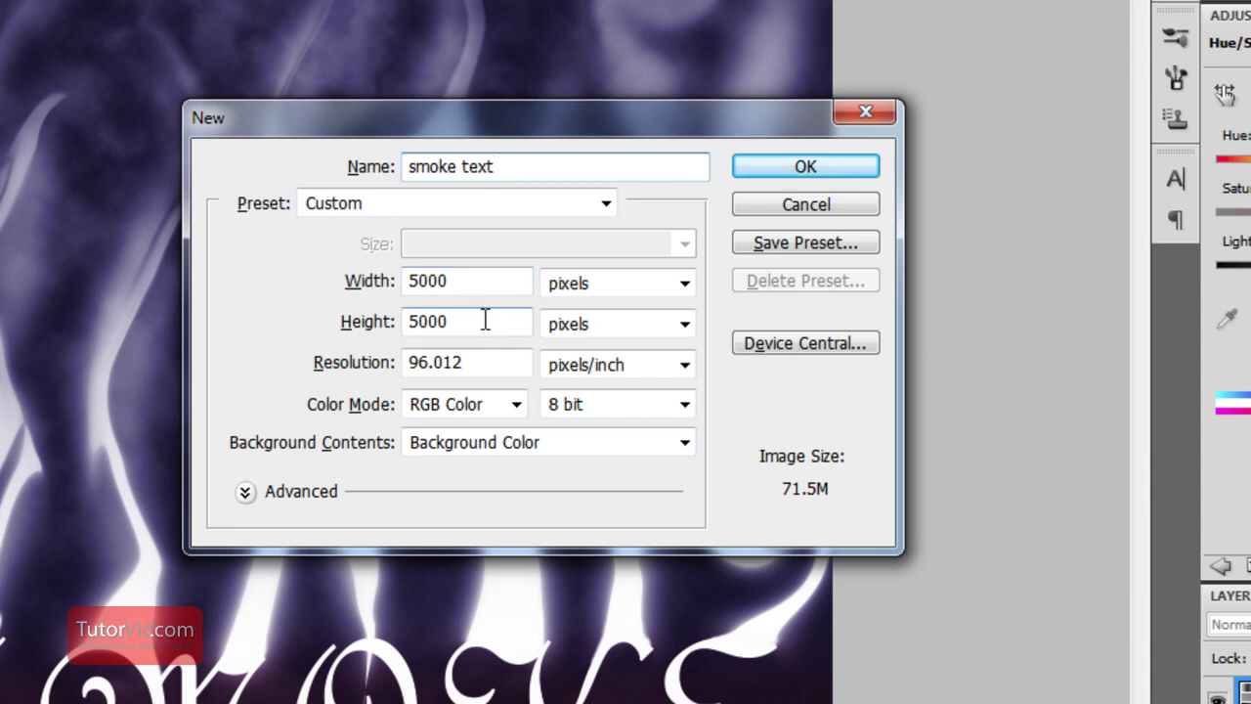
click(501, 448)
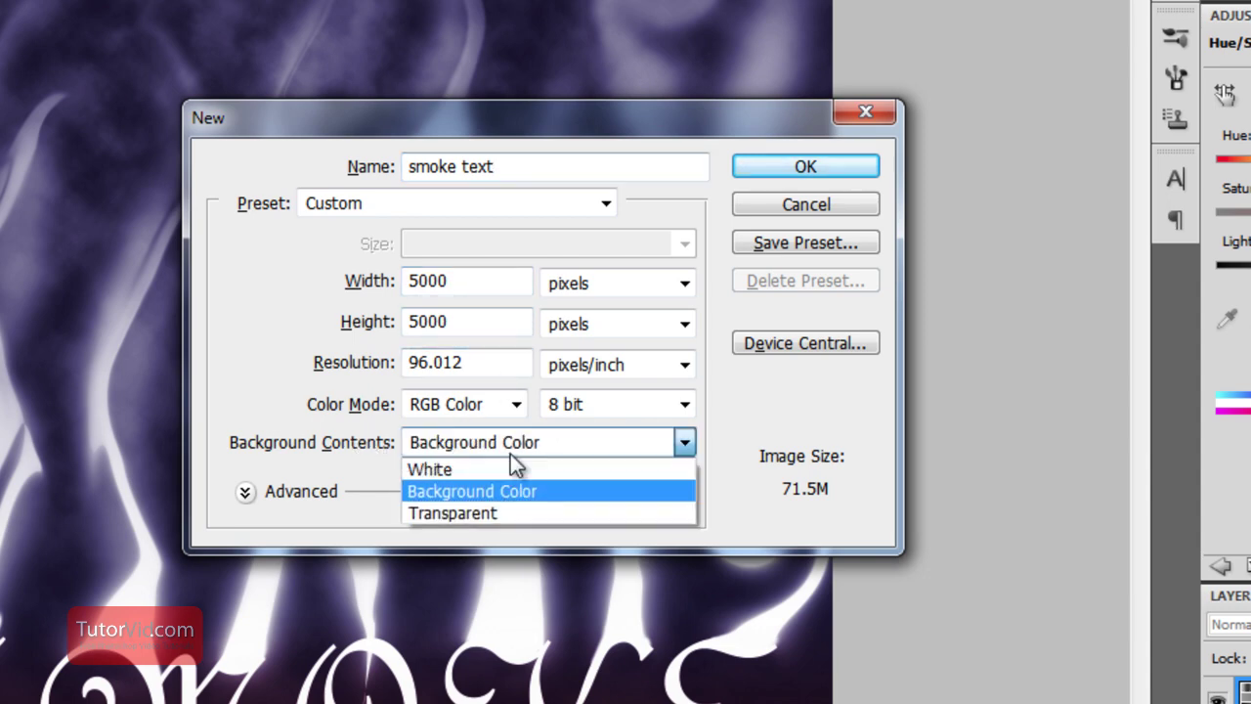
click(515, 468)
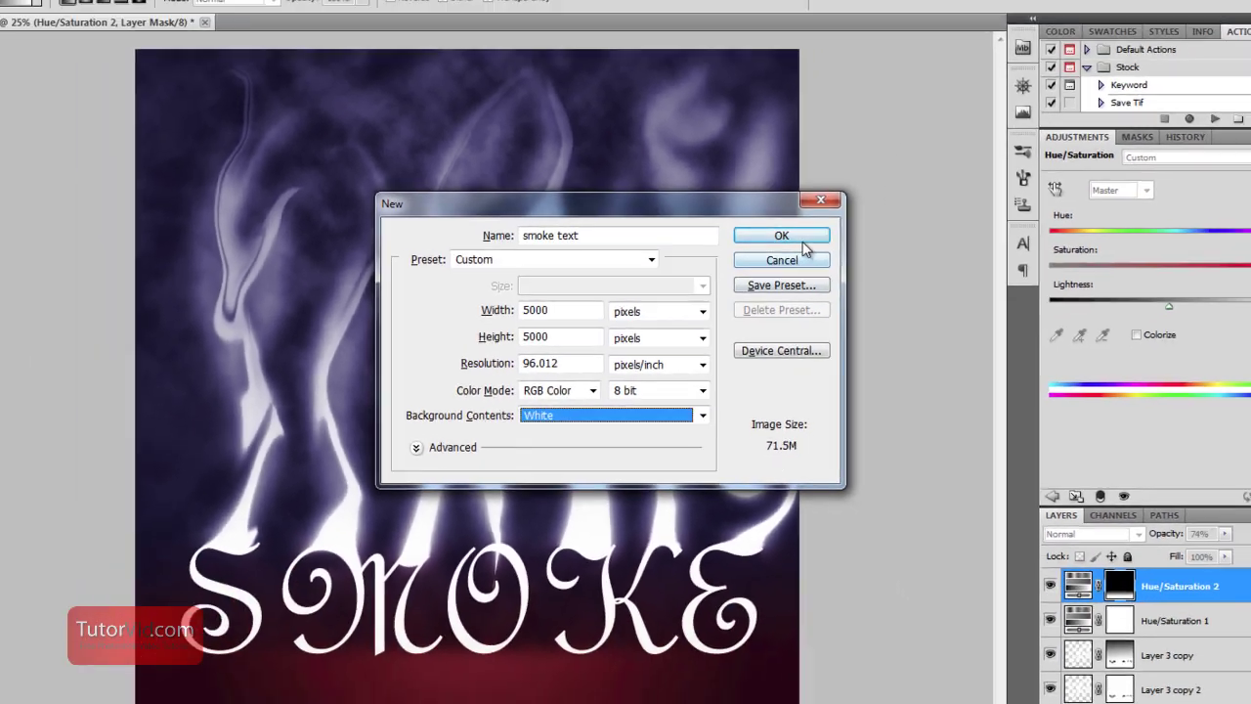
click(810, 167)
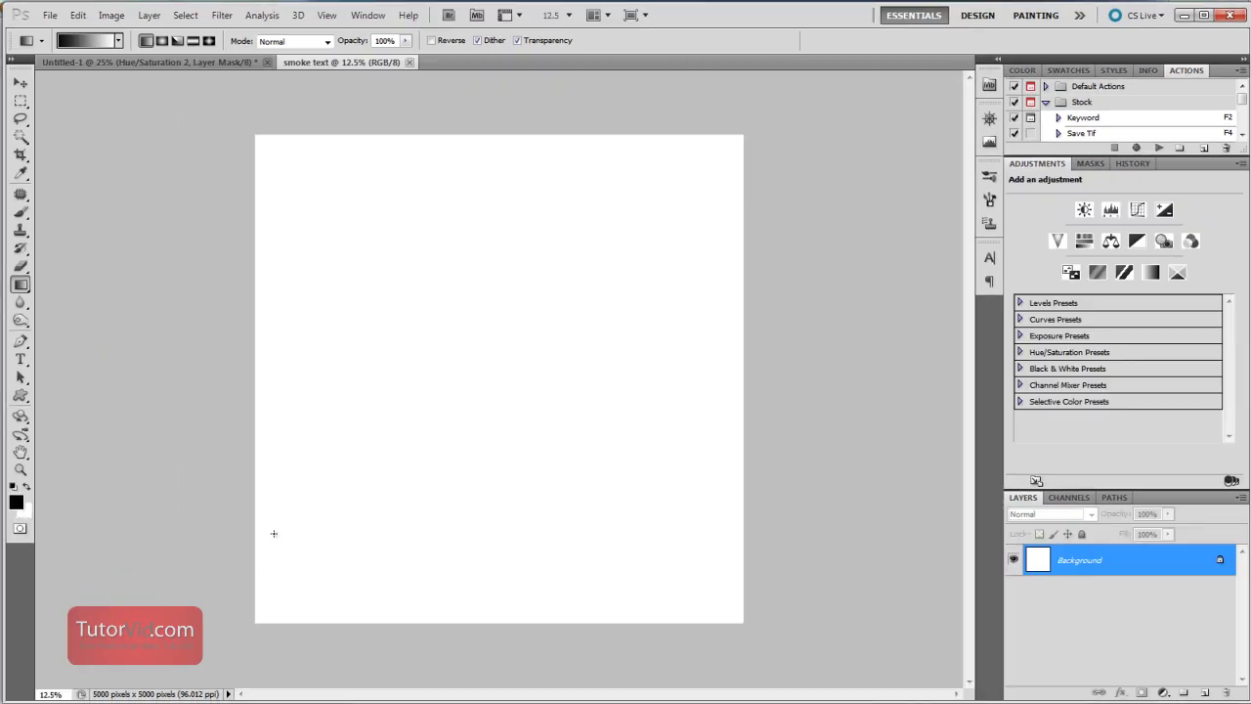
Fill the canvas with black and set the Type tool colour to pure white
key(alt+BackSpace)
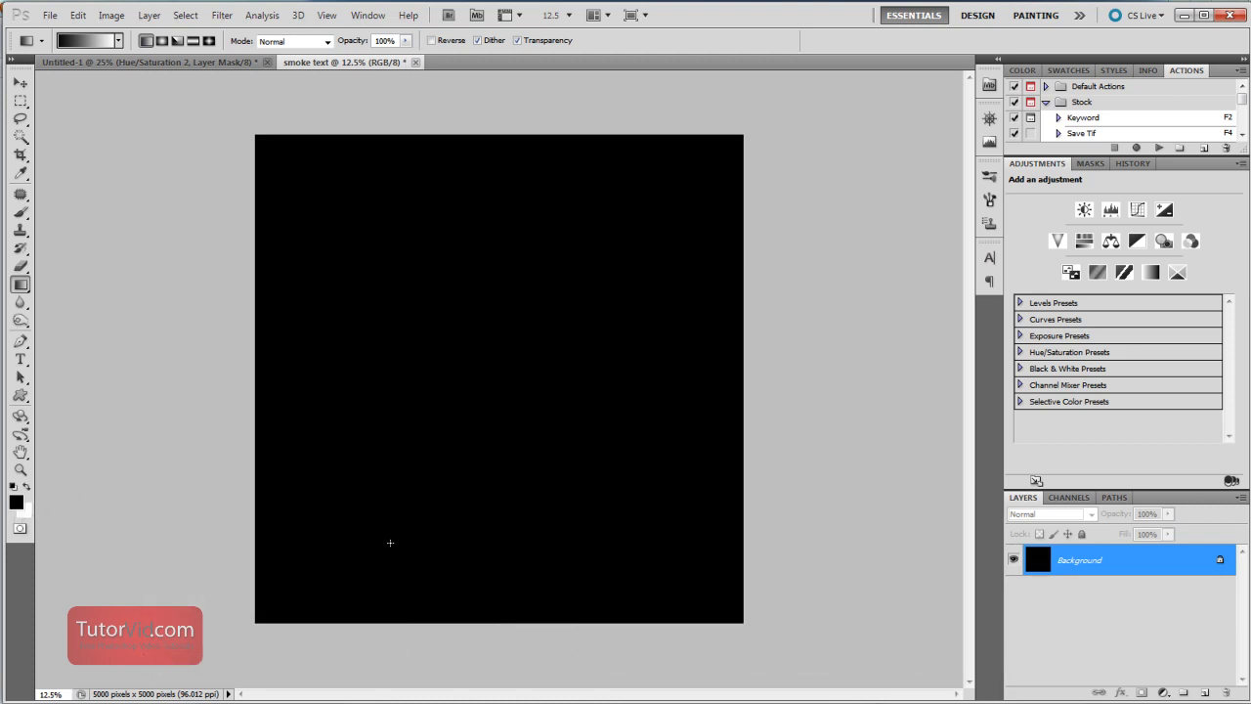
key(t)
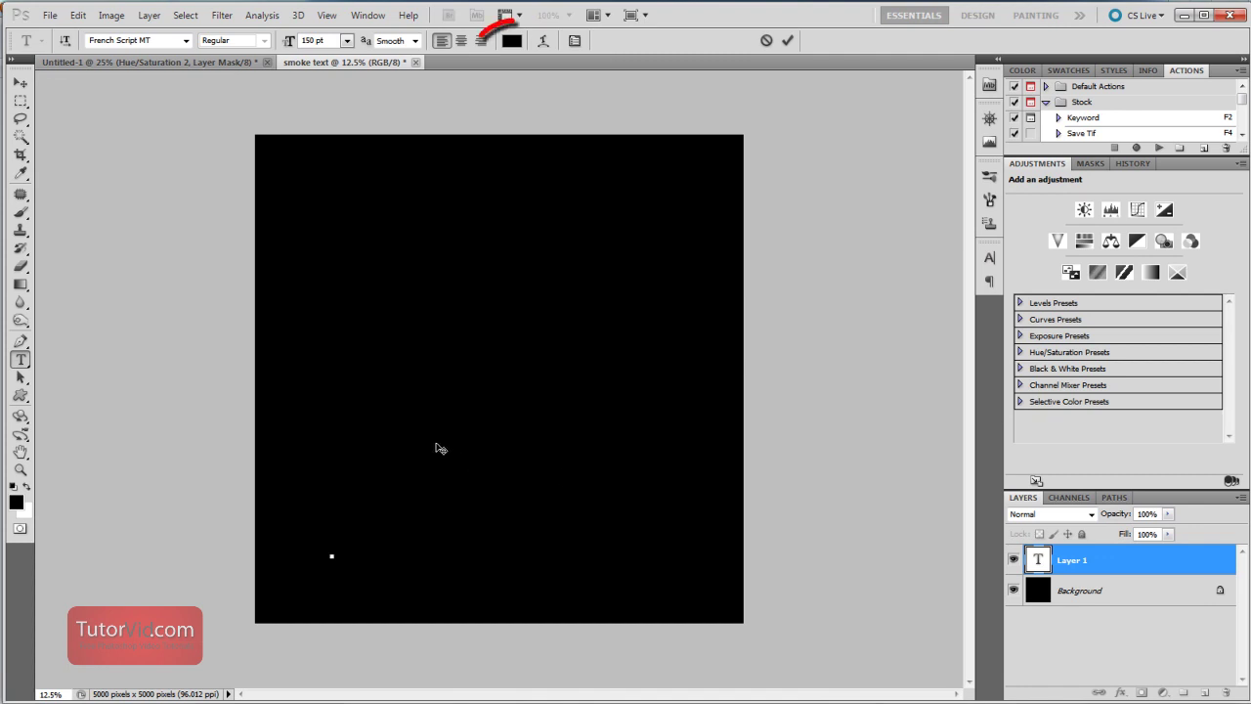
click(513, 40)
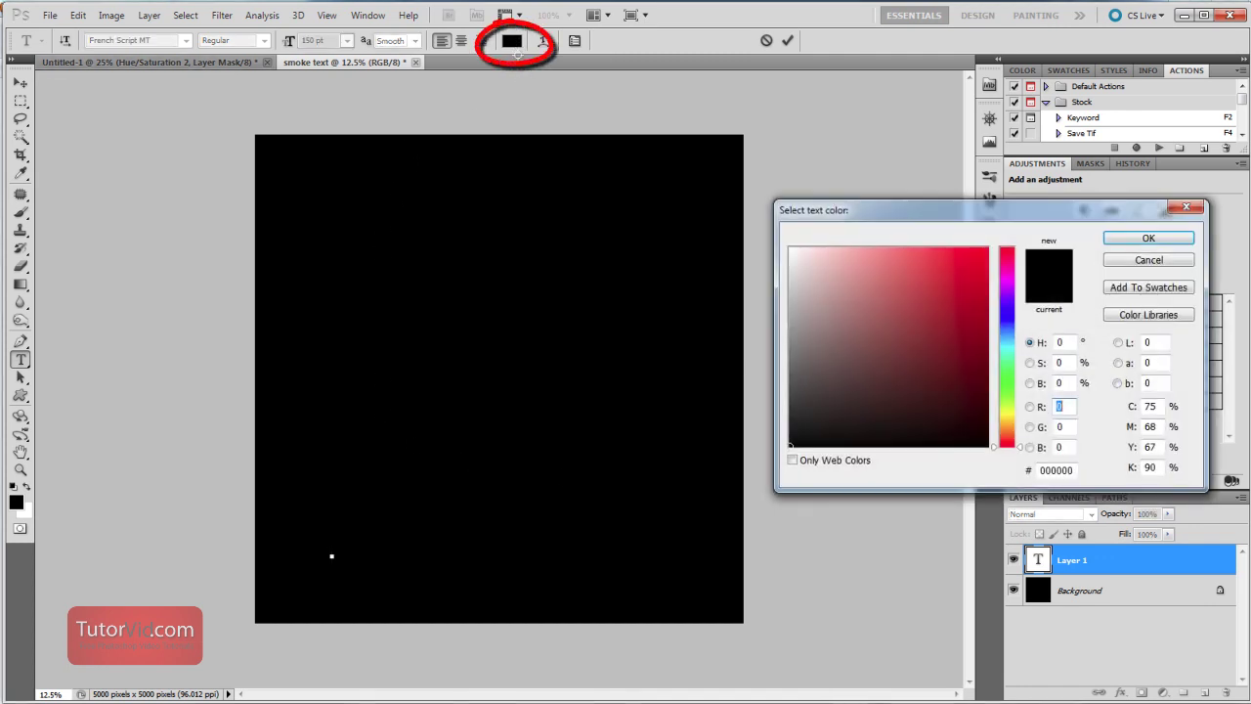
drag(824, 288, 767, 223)
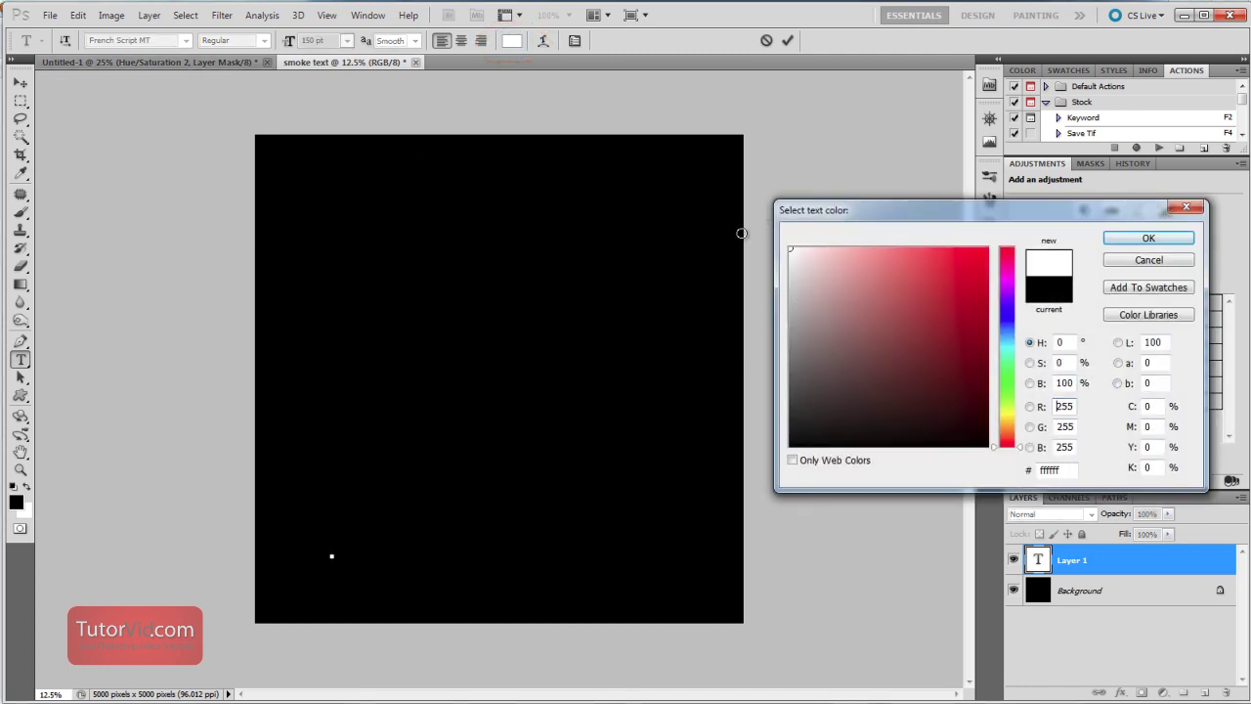
click(1150, 239)
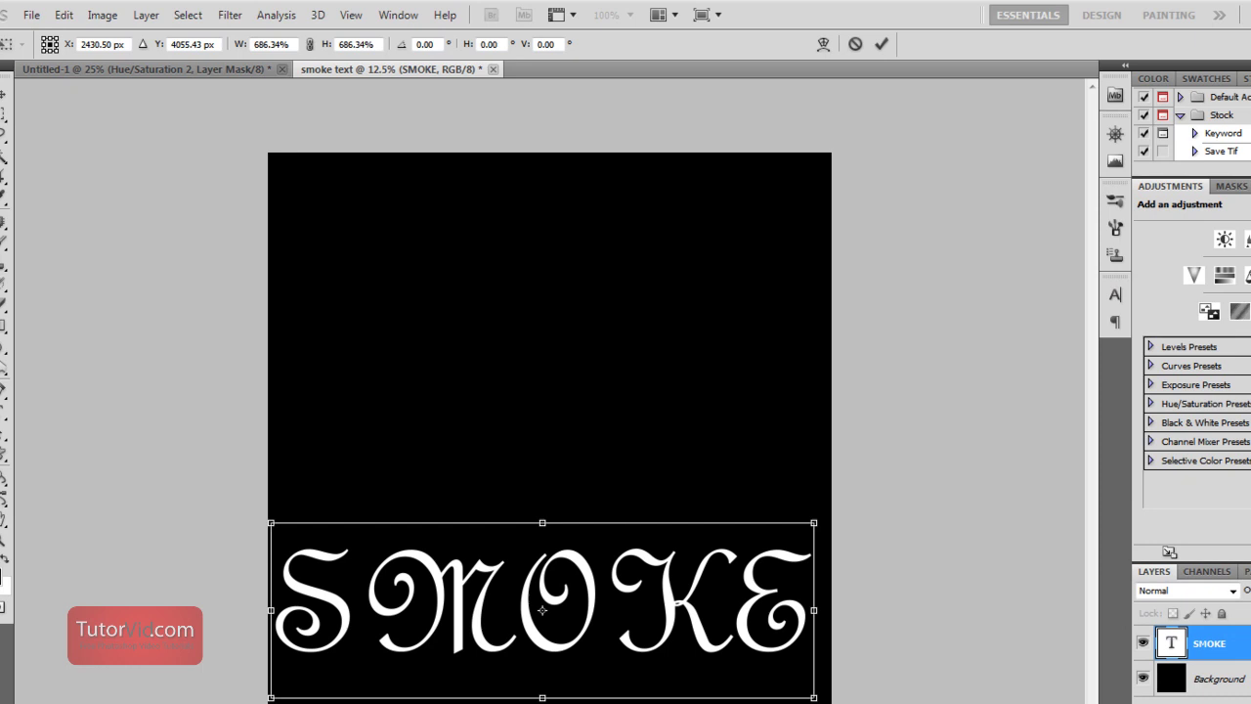
Commit the enlarged white SMOKE text at 941.97 pt French Script MT
key(Return)
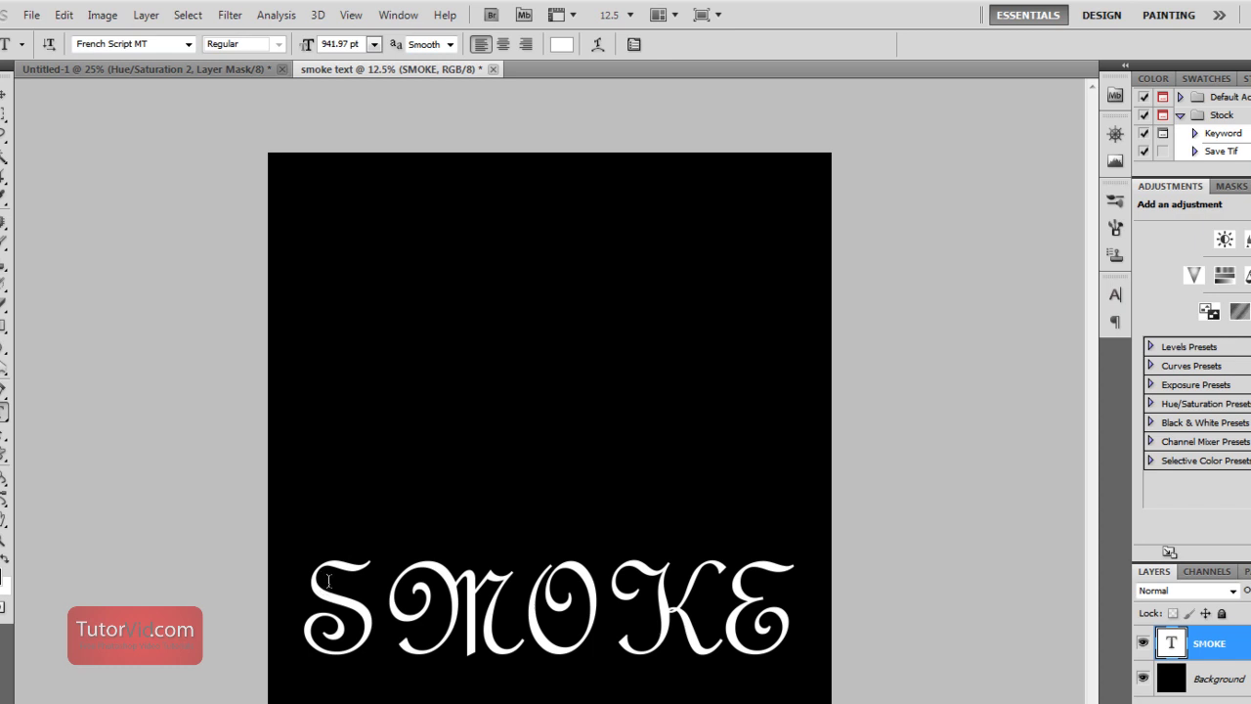
With the Pen tool, start a curved path above the S rising to near the canvas top
key(p)
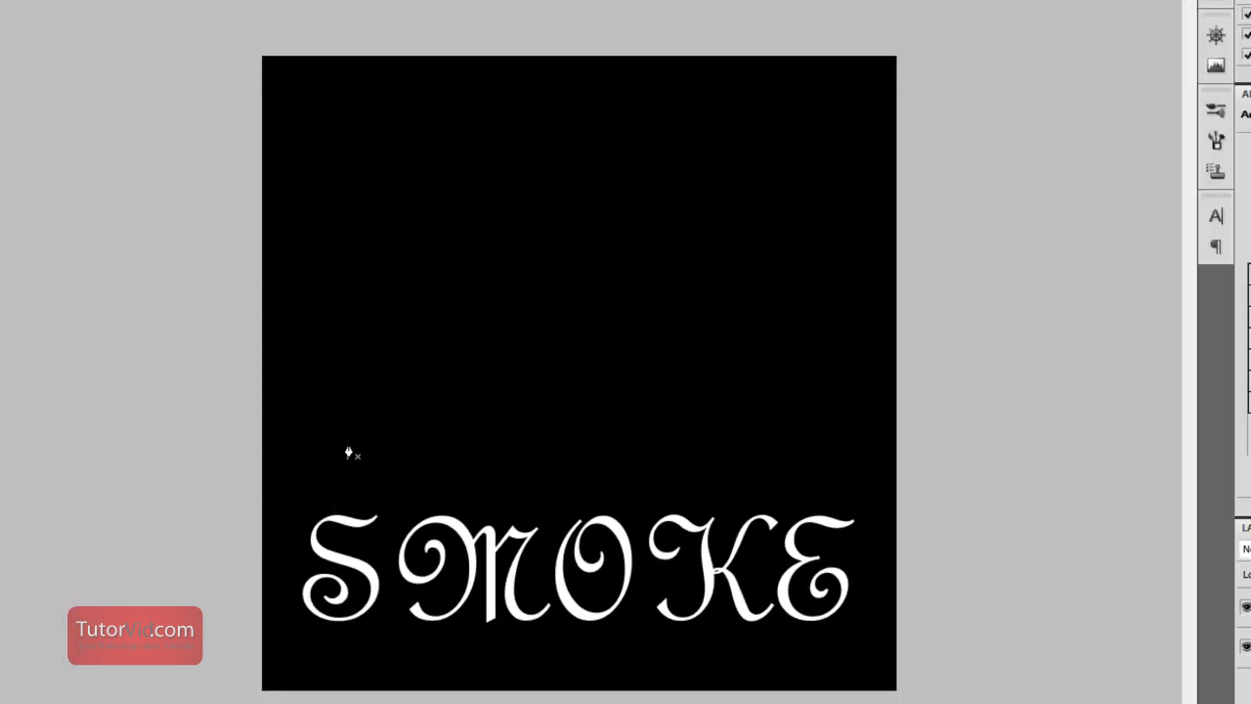
key(ctrl+plus)
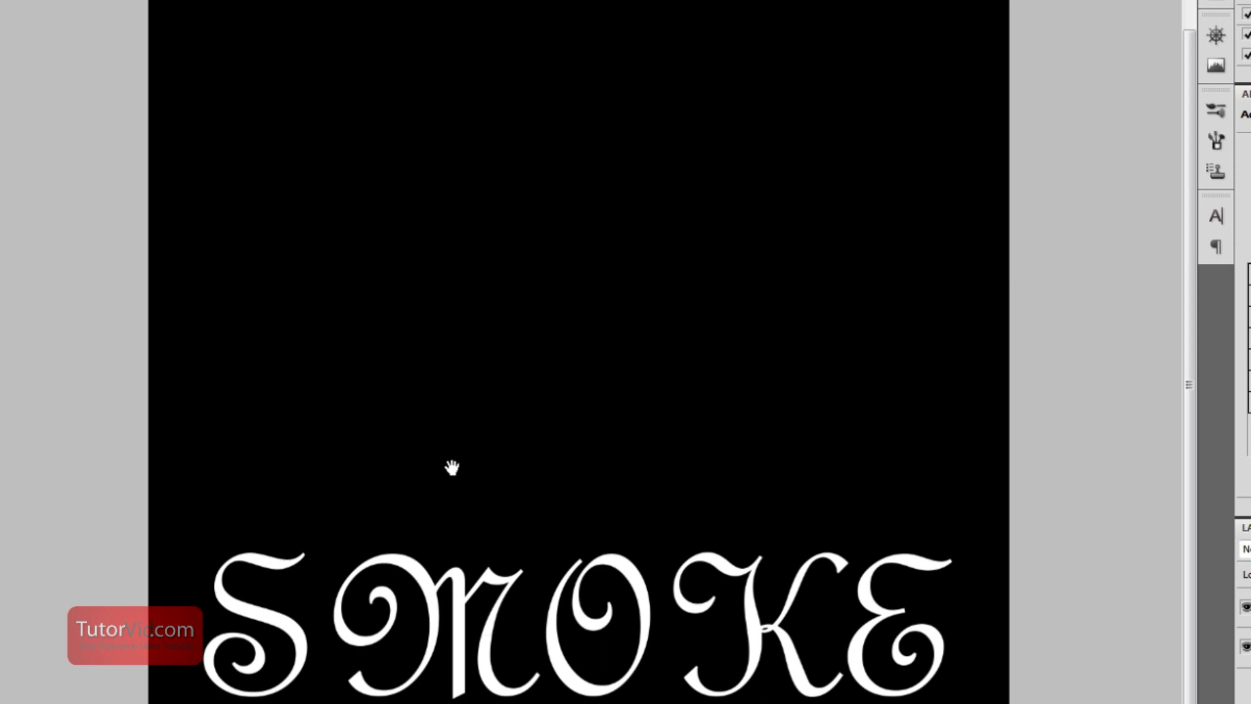
scroll(430, 382, up, 3)
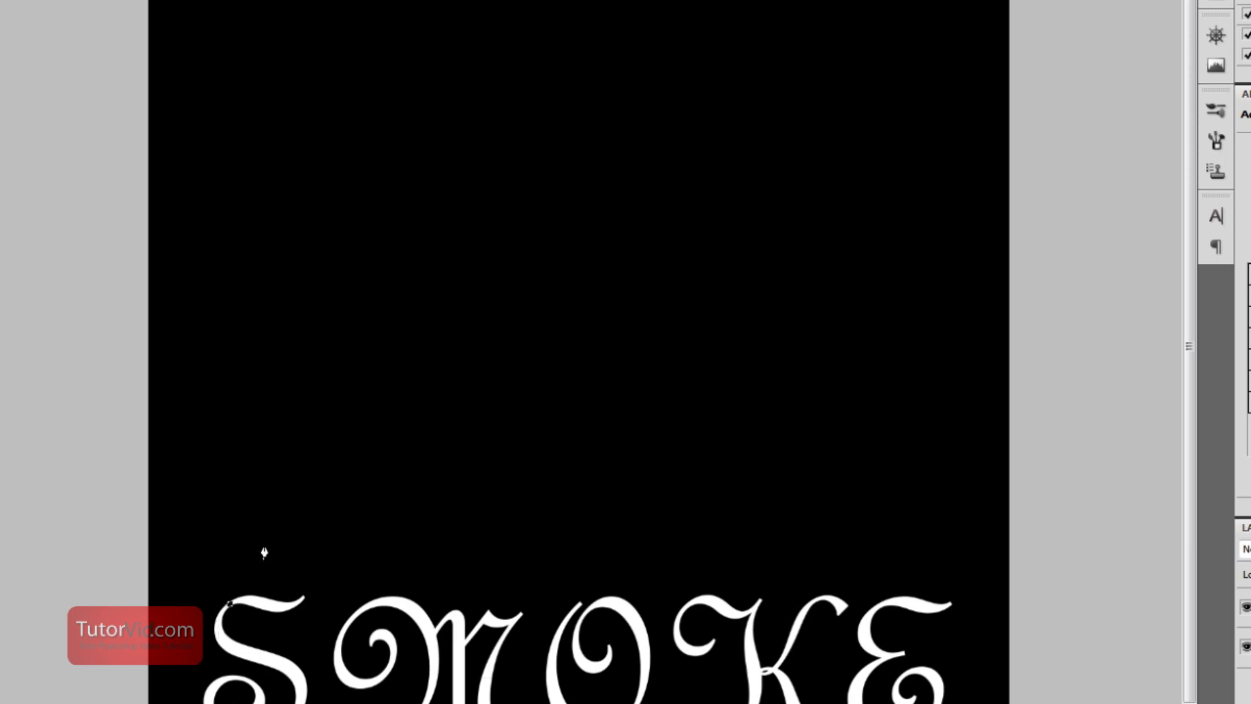
click(256, 501)
drag(256, 504, 248, 416)
drag(265, 271, 224, 211)
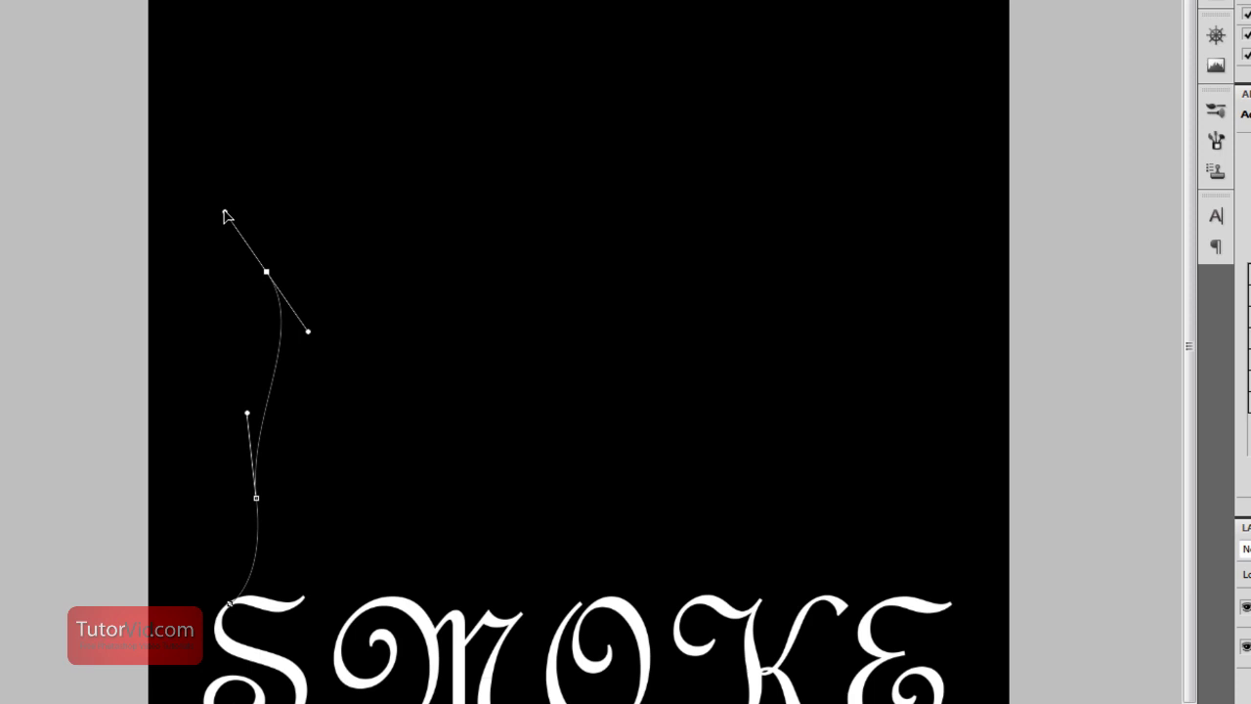
drag(234, 43, 279, 7)
Curve the wisp path back down to the top of the S and close it
drag(268, 93, 301, 237)
click(241, 270)
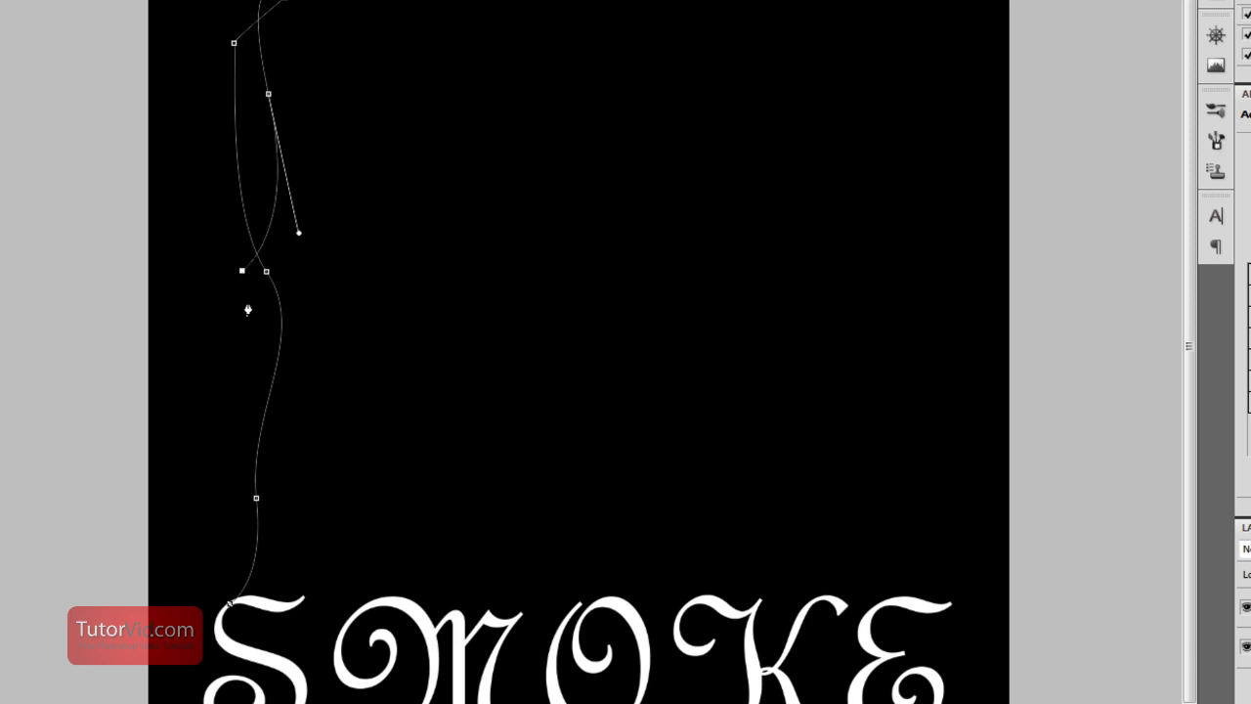
drag(299, 339, 276, 418)
click(226, 447)
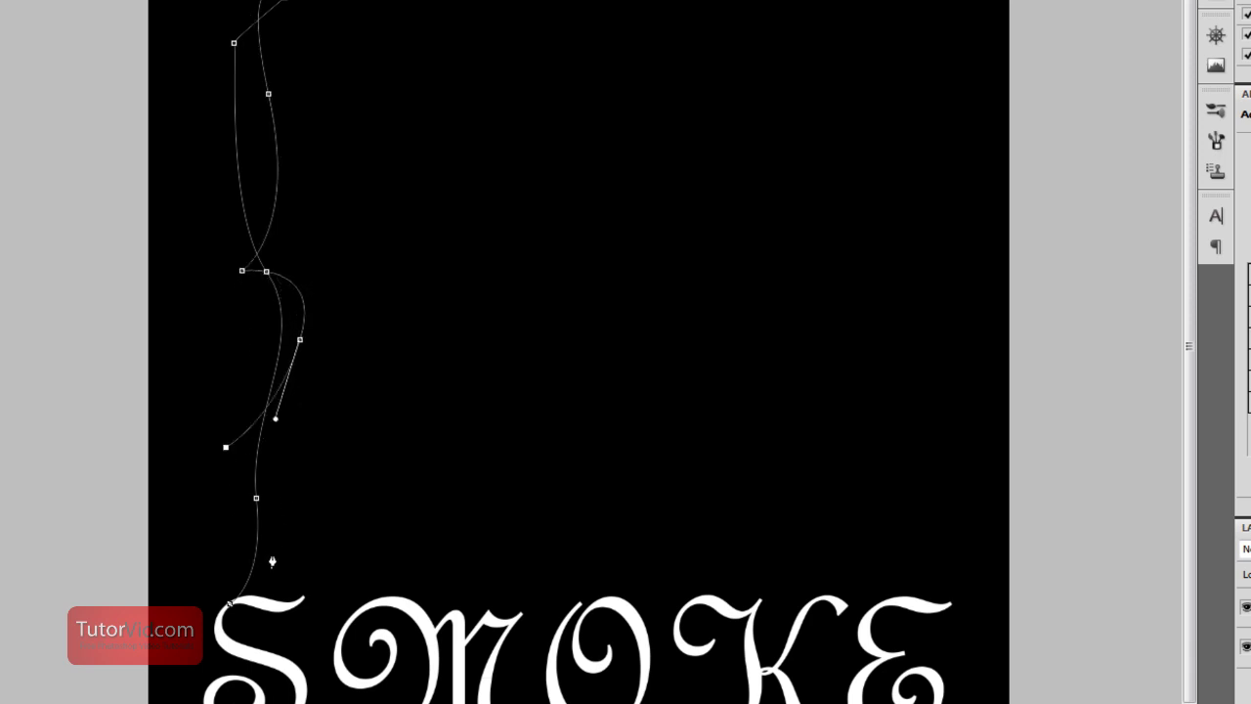
click(283, 544)
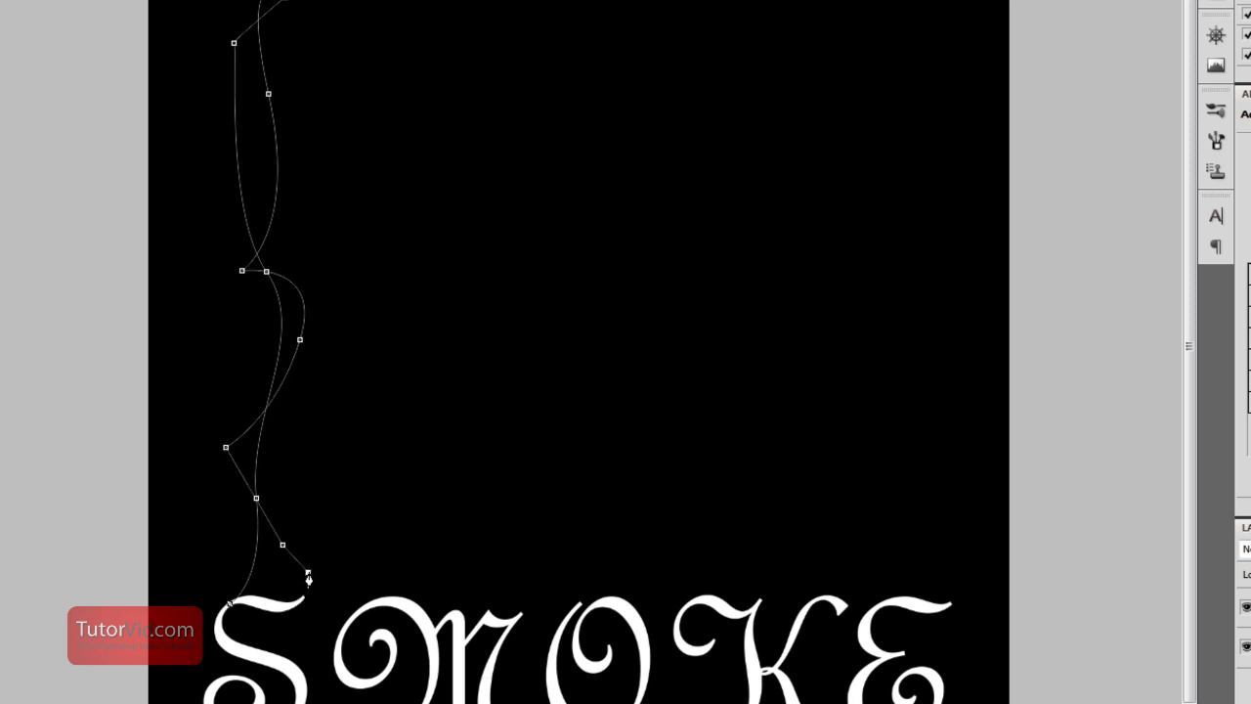
drag(309, 581, 303, 588)
click(290, 604)
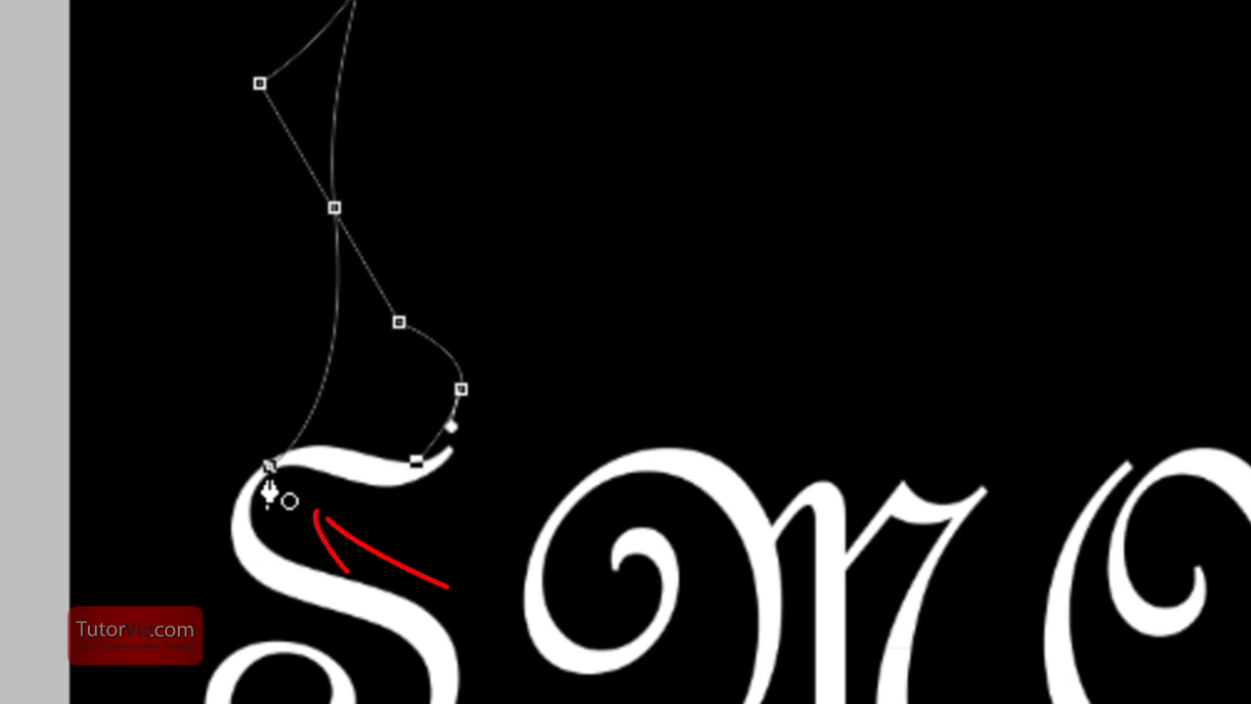
click(270, 471)
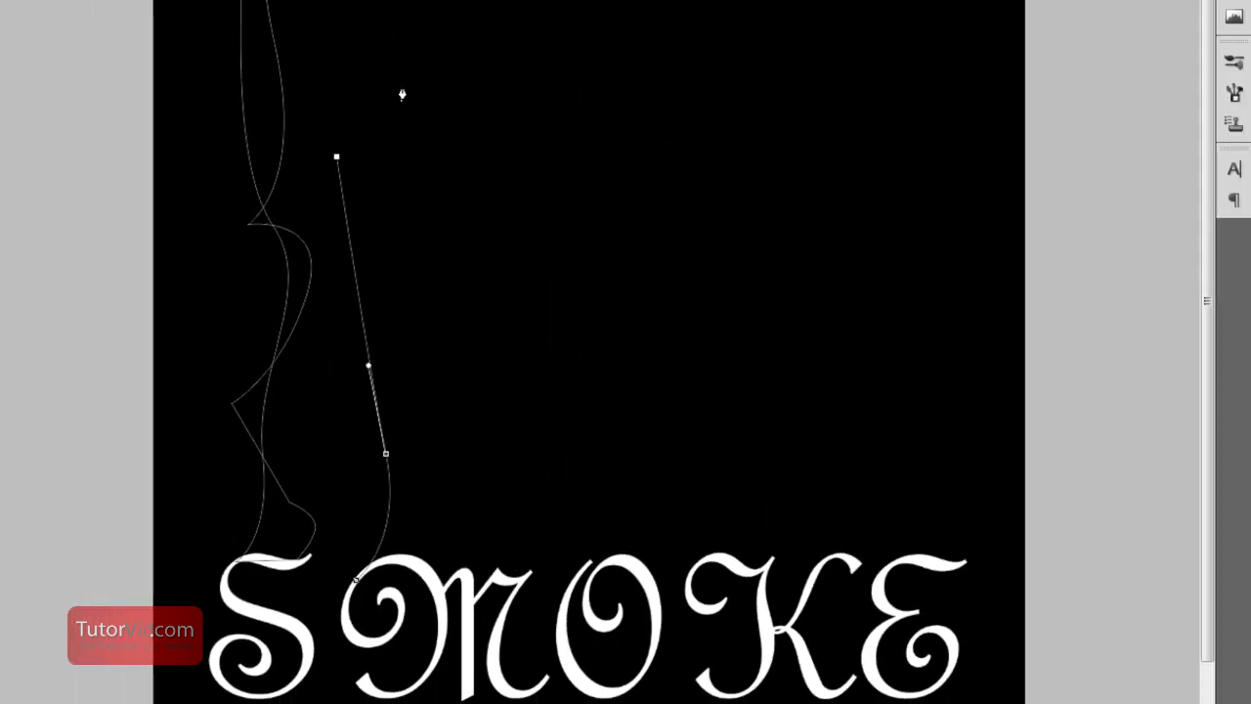
Draw a second closed wisp path from above the letters down to the text
drag(389, 54, 391, 117)
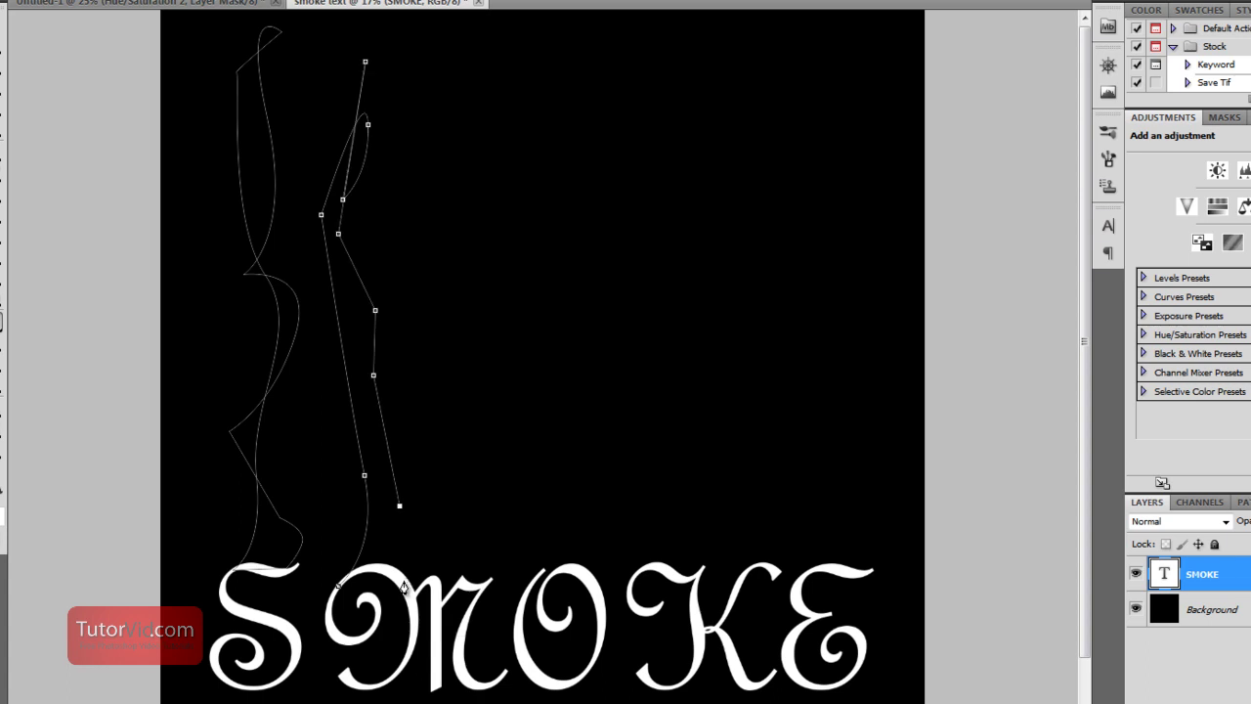
click(405, 582)
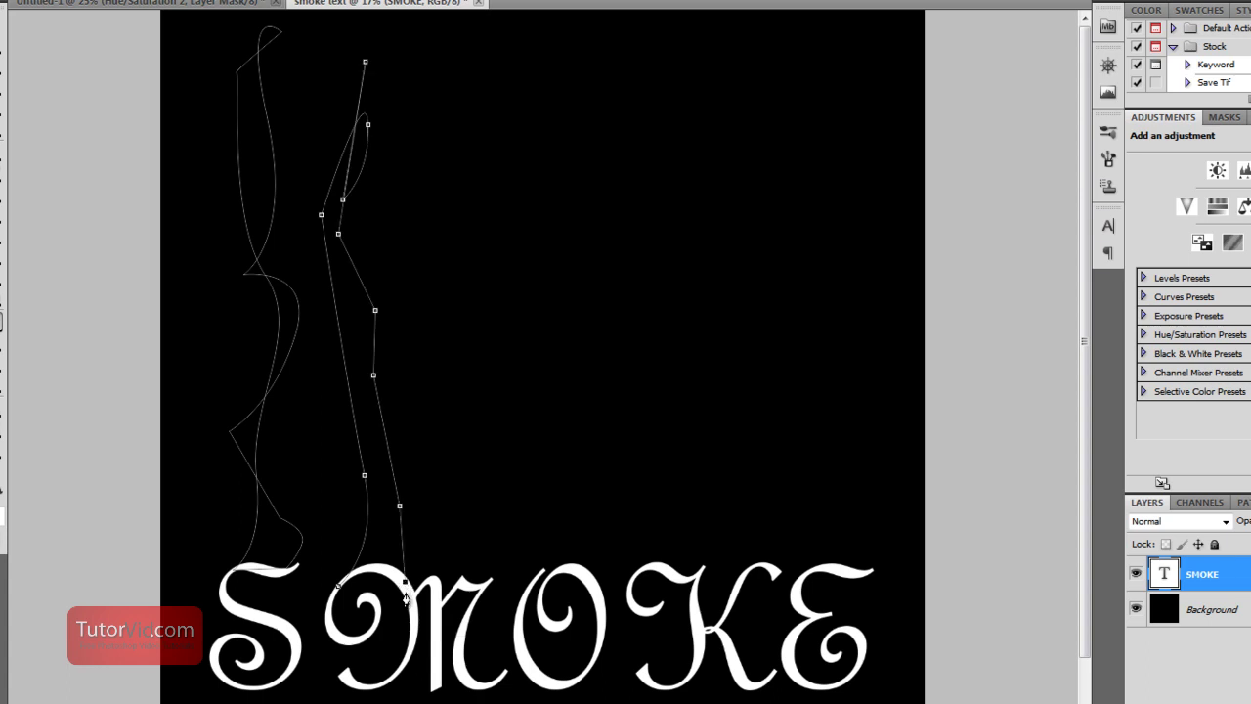
click(337, 588)
Draw a third closed wisp path curving upward from the M
click(470, 441)
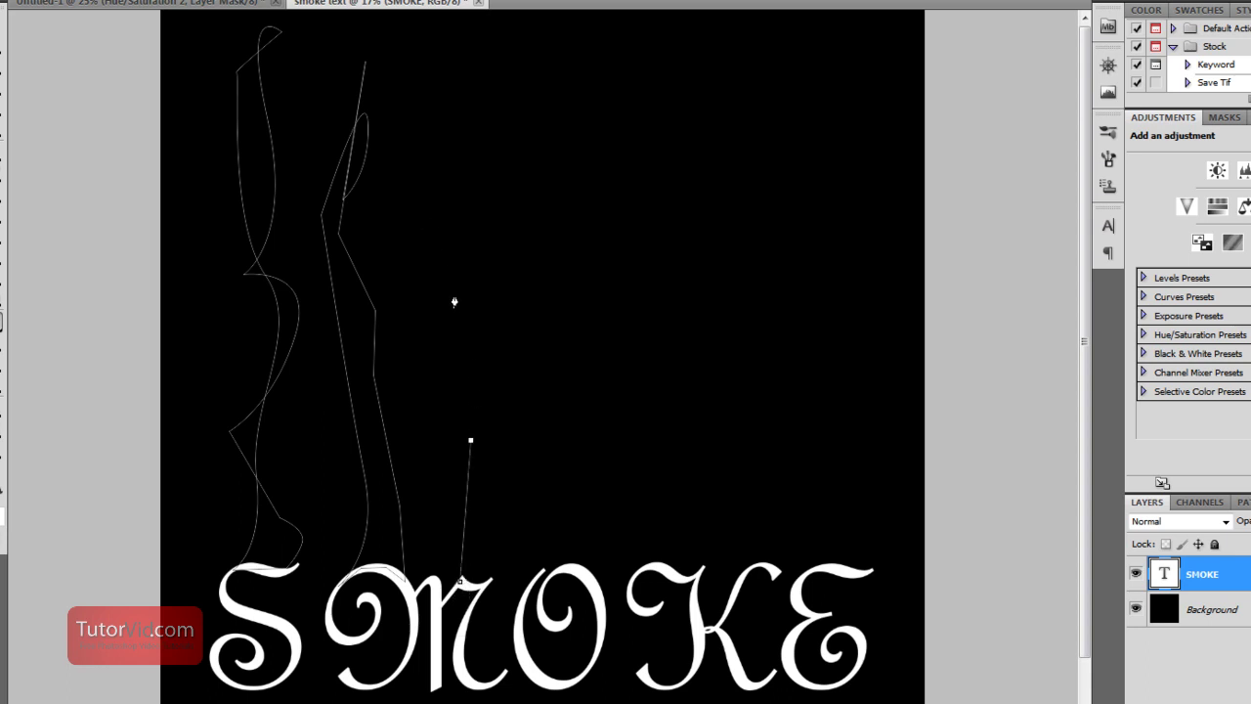
drag(458, 296, 441, 234)
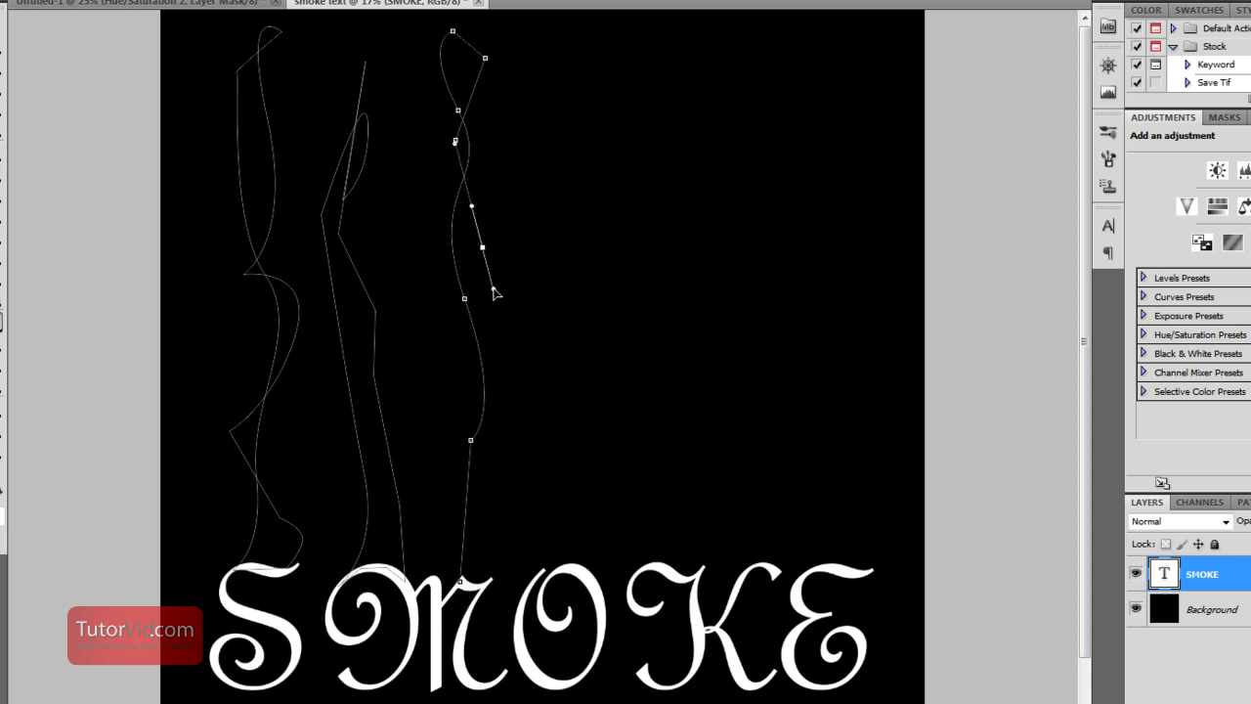
click(446, 491)
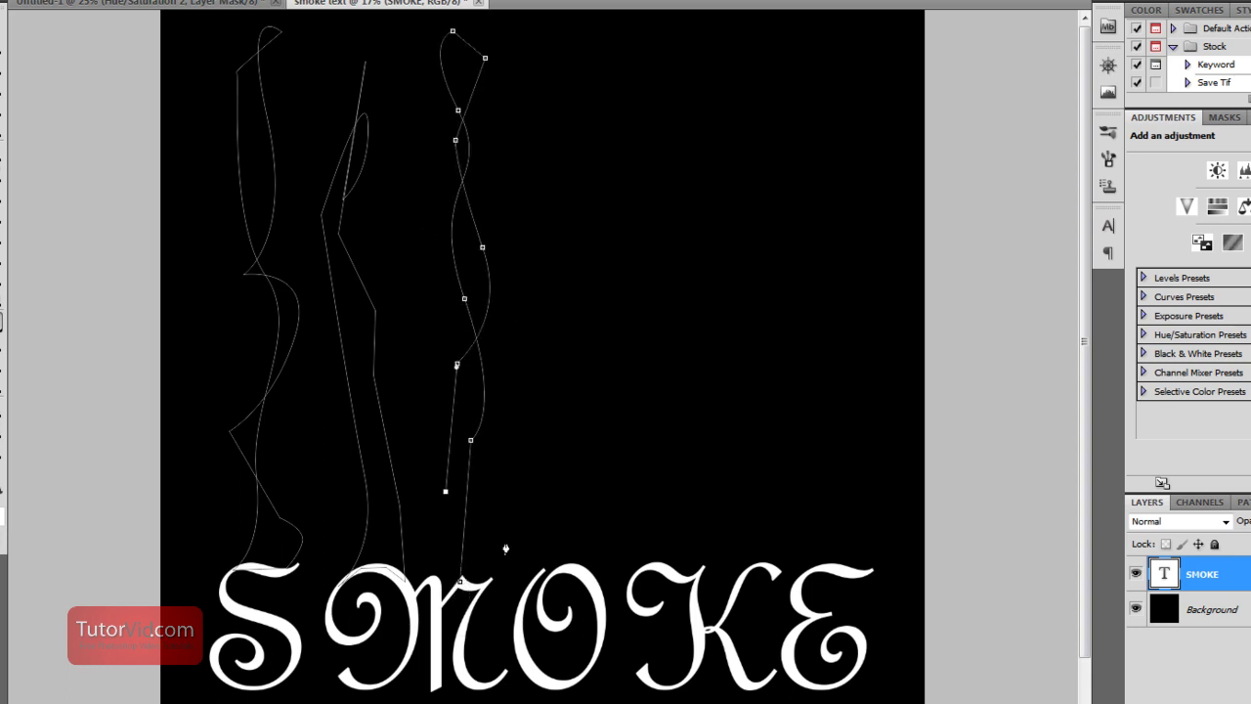
click(514, 535)
click(461, 583)
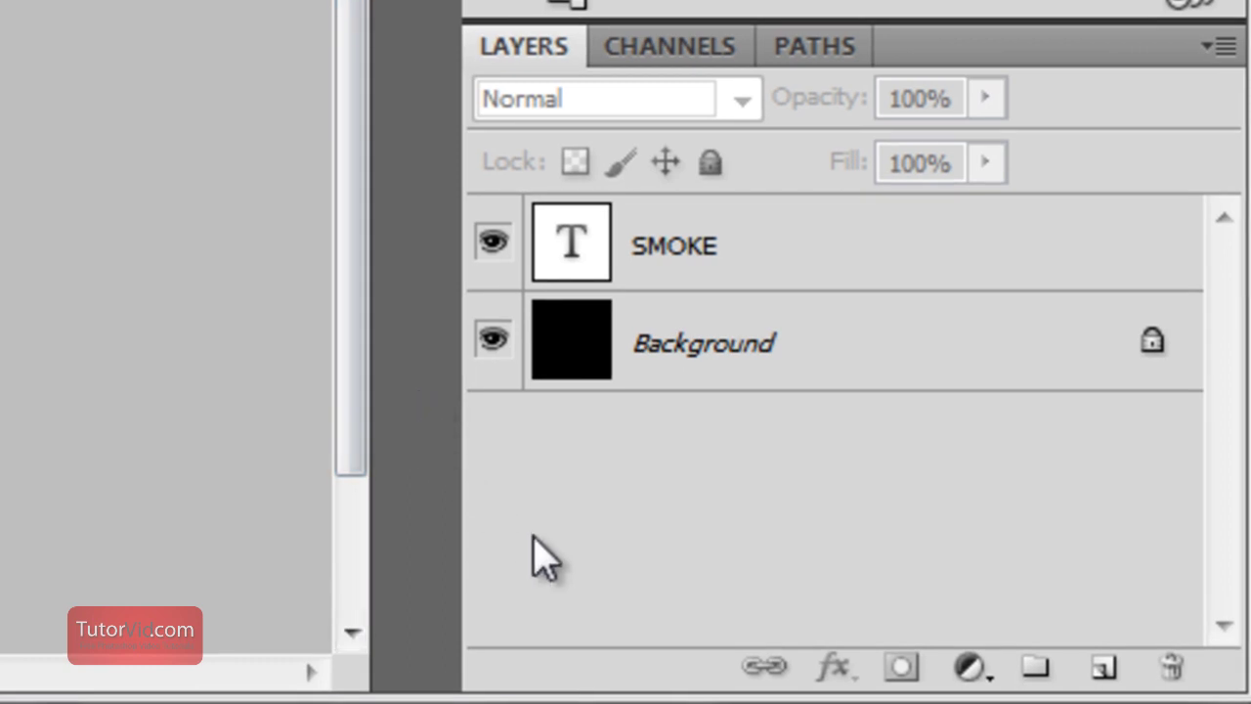
Add a new layer above SMOKE and load the Work Path as a selection
click(1104, 668)
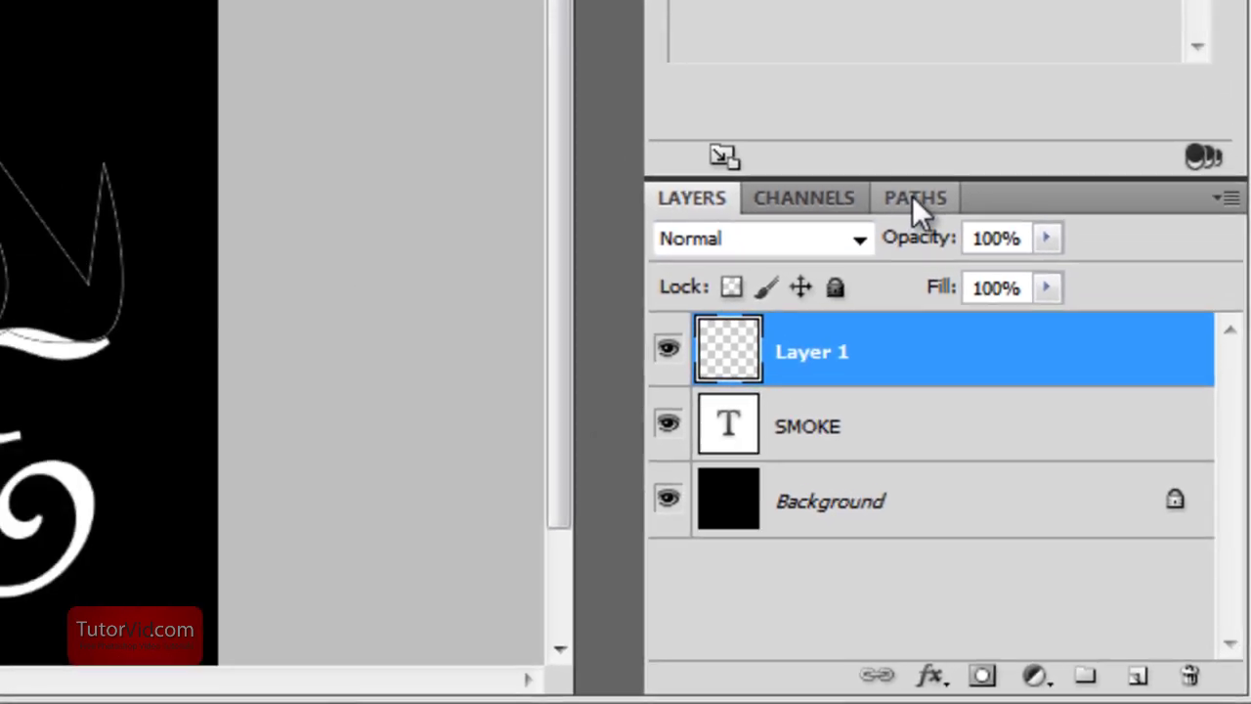
click(813, 54)
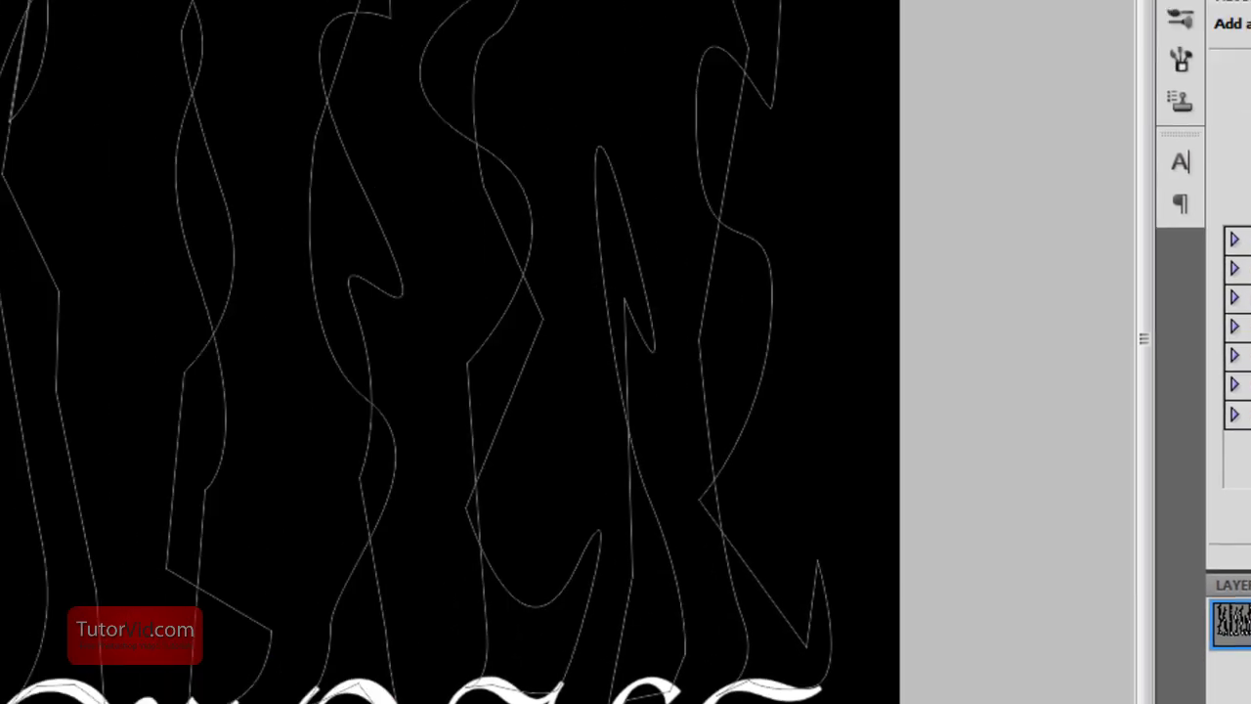
click(483, 25)
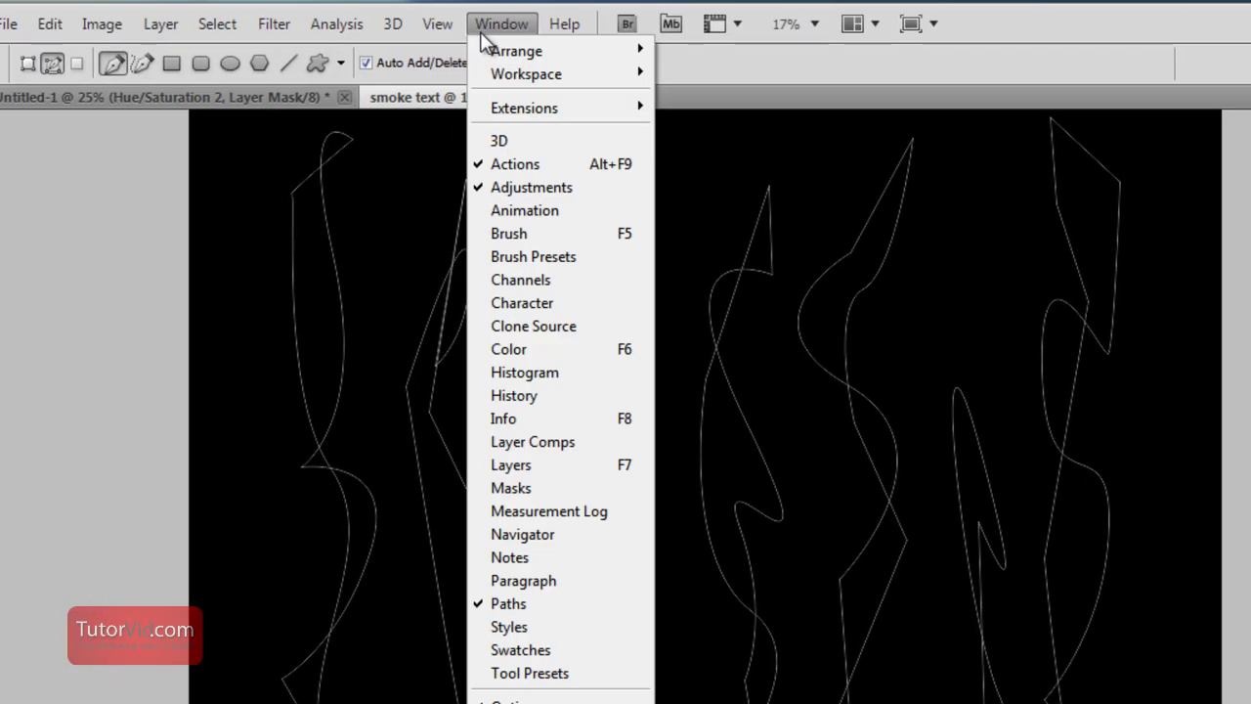
click(533, 610)
click(1120, 568)
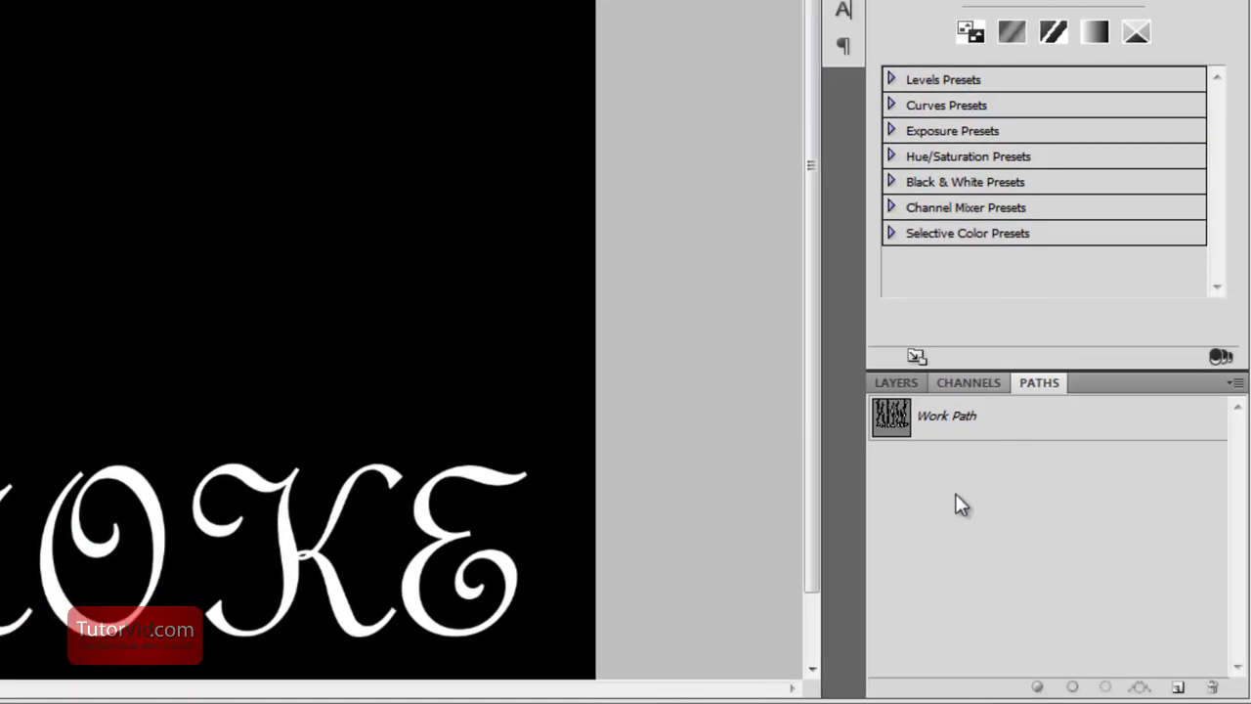
ctrl+click(897, 426)
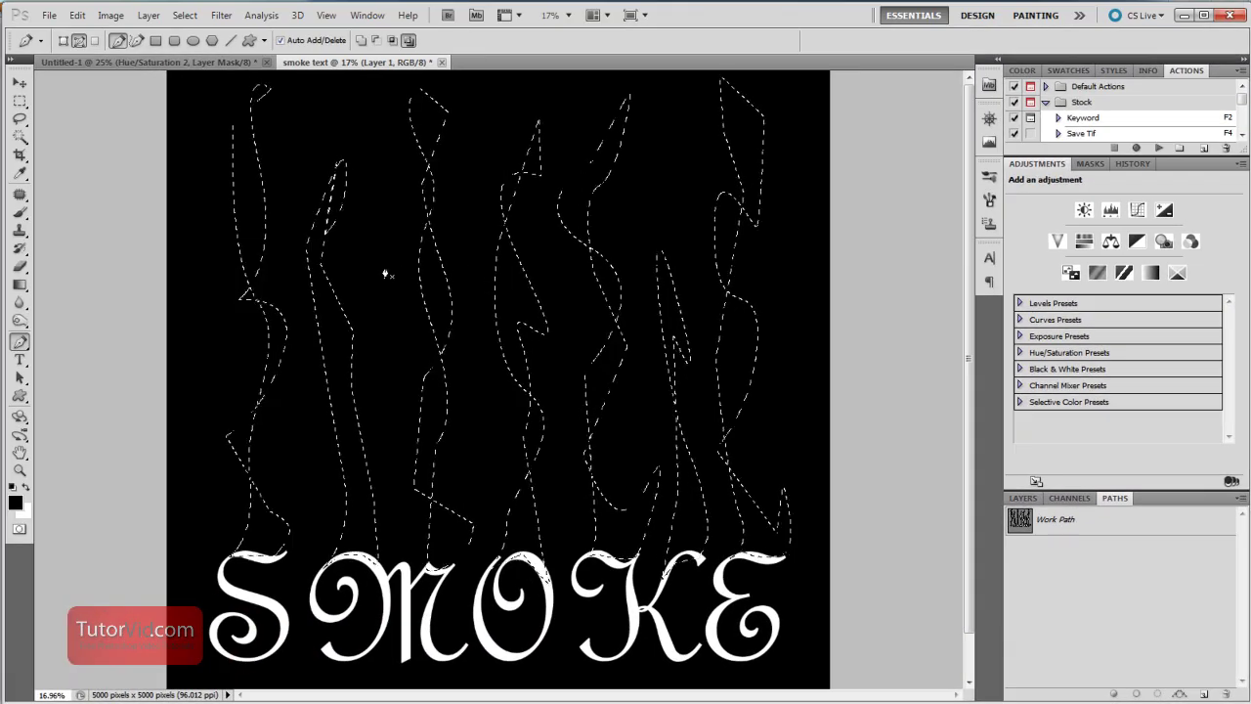
Fill the selected wisp outlines with white on Layer 1, then deselect
click(1022, 497)
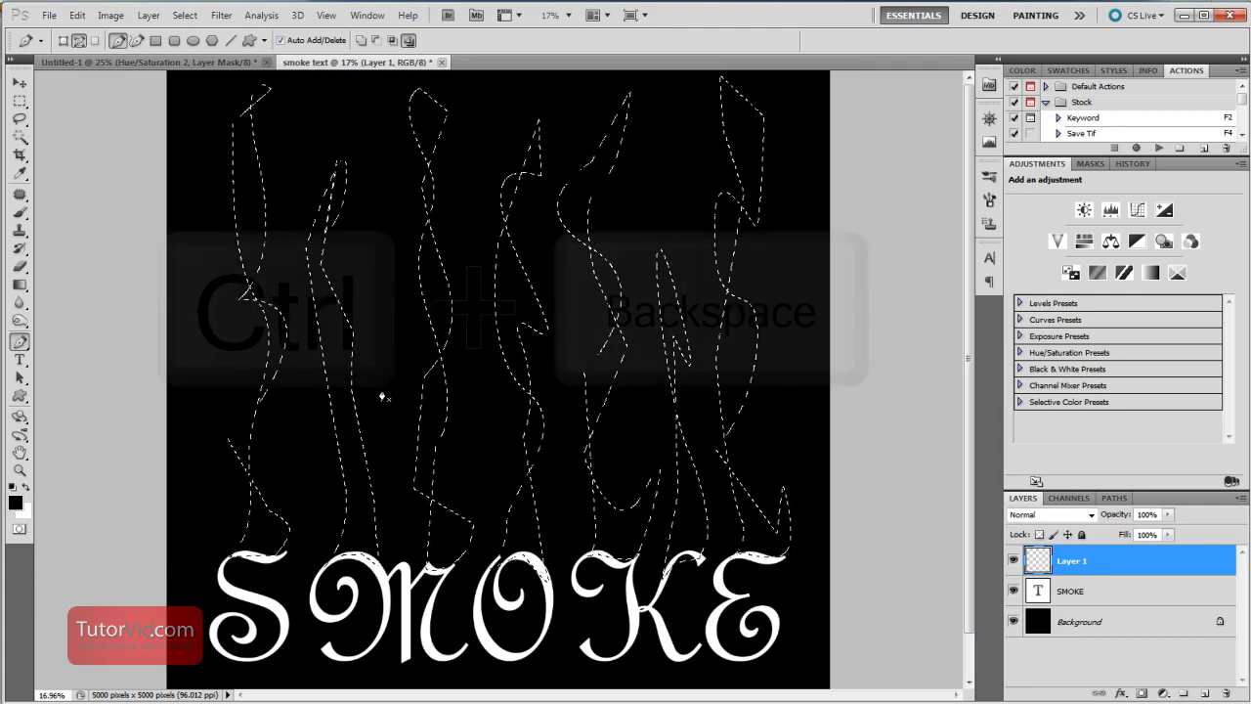
key(ctrl+BackSpace)
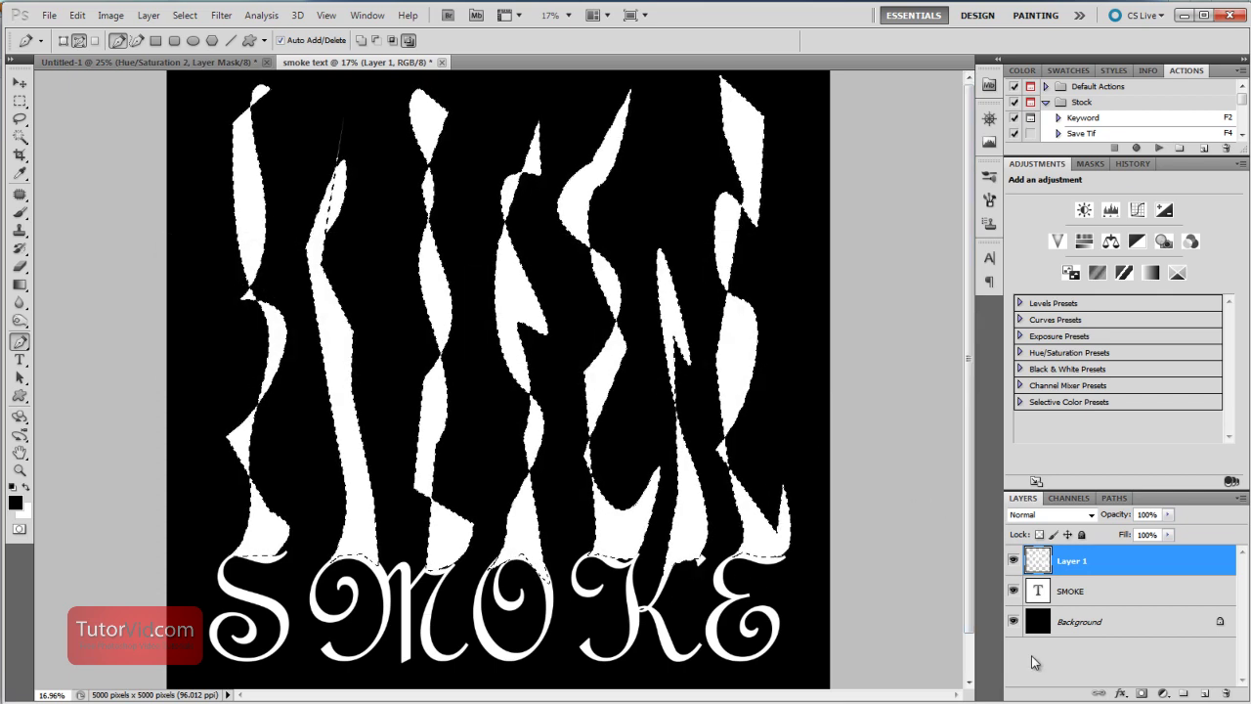
key(ctrl+d)
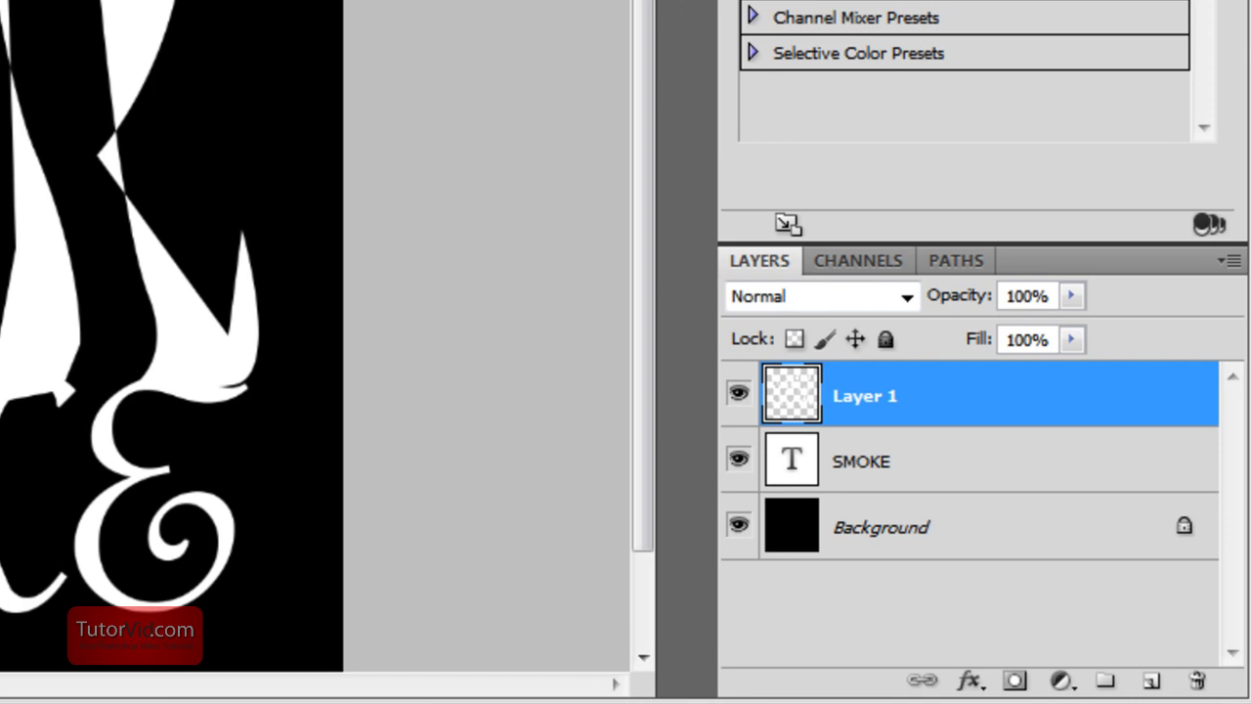
Rename Layer 1 to 'smoke'
double_click(1072, 560)
text(sm)
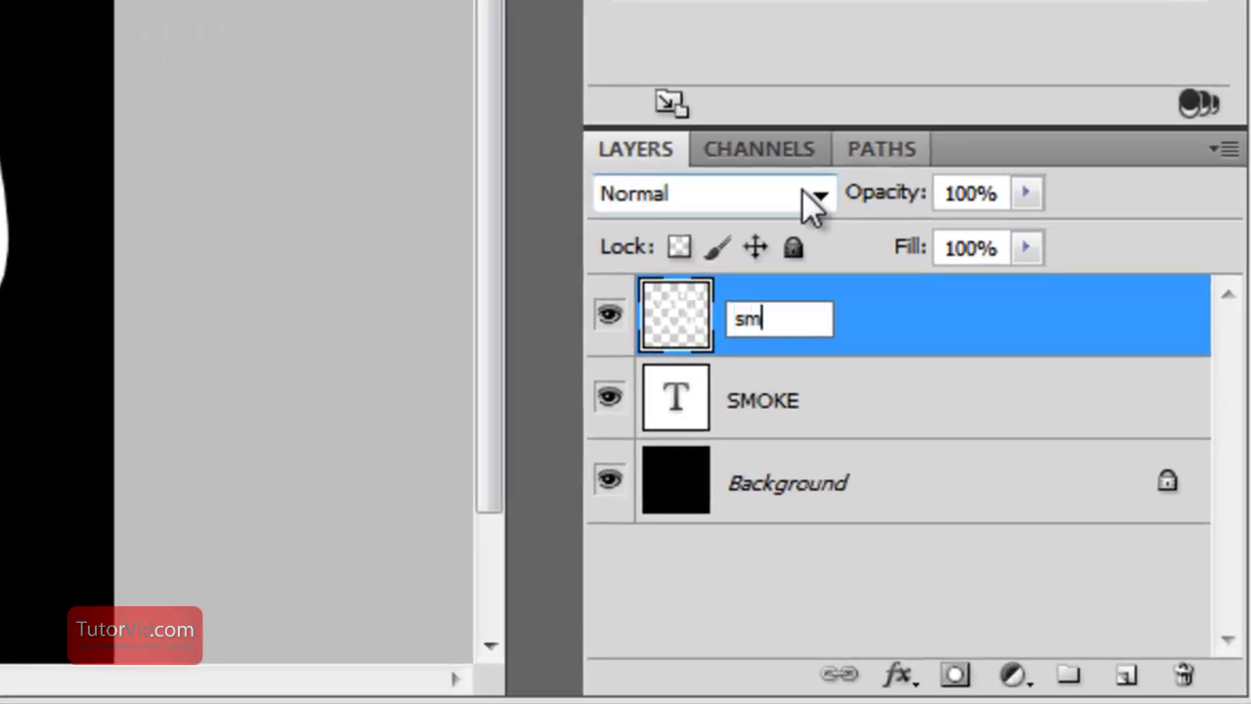
text(oke)
key(Return)
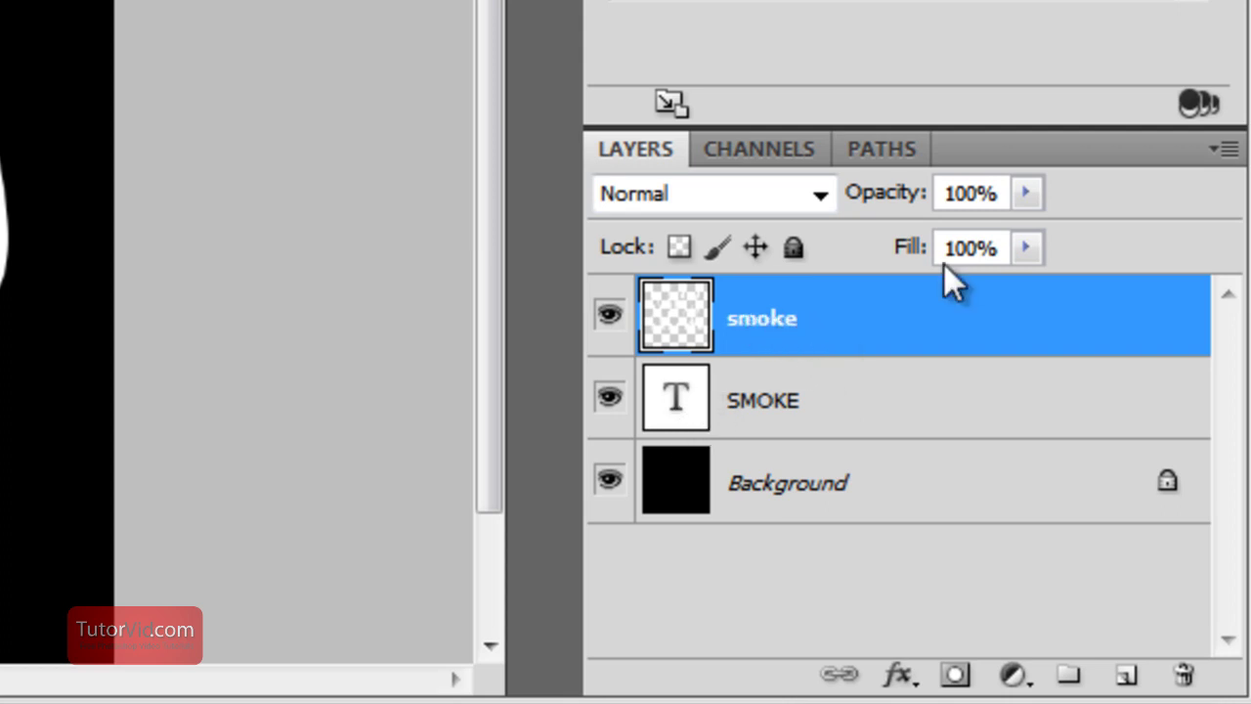
Duplicate smoke, move the original below SMOKE and hide it, keeping smoke copy selected
key(ctrl+j)
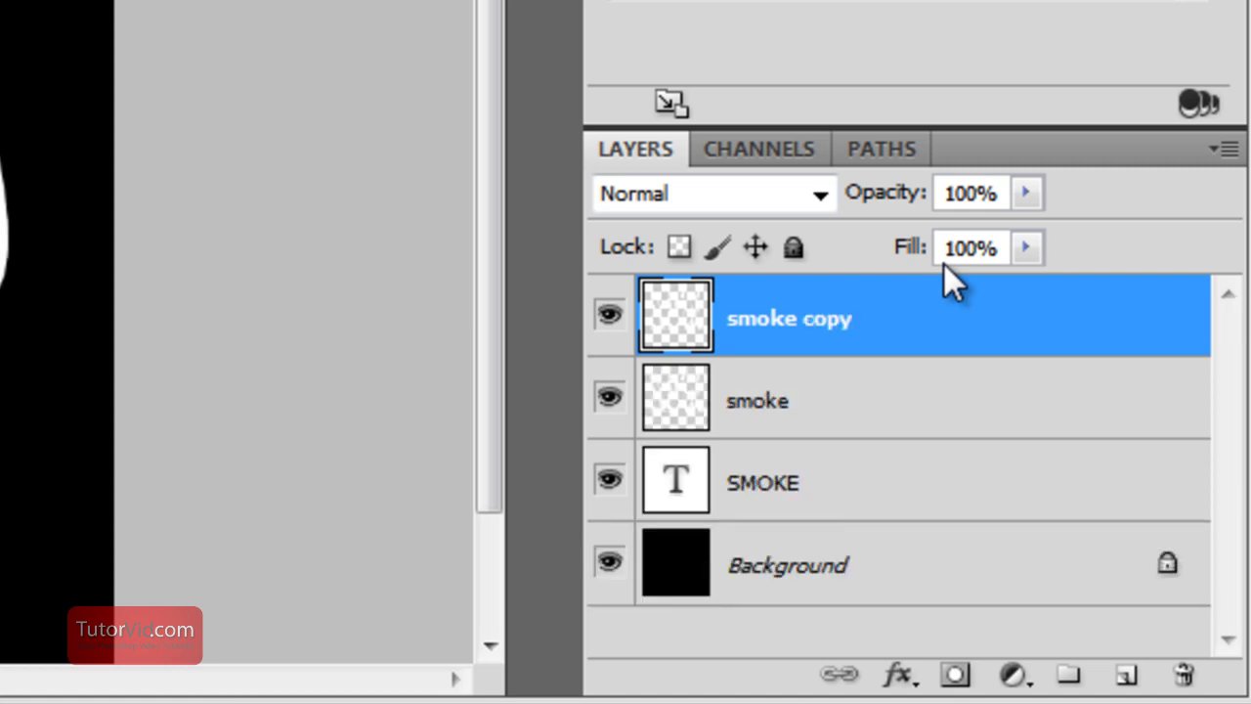
drag(769, 403, 866, 550)
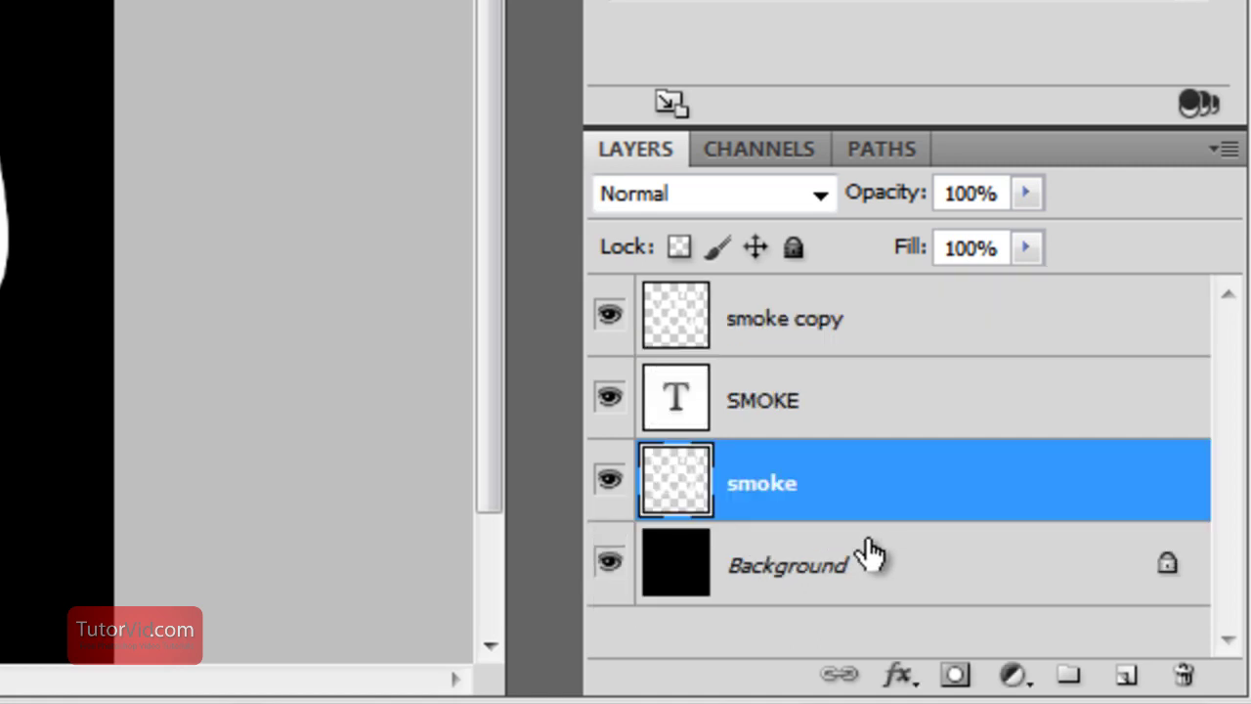
click(609, 489)
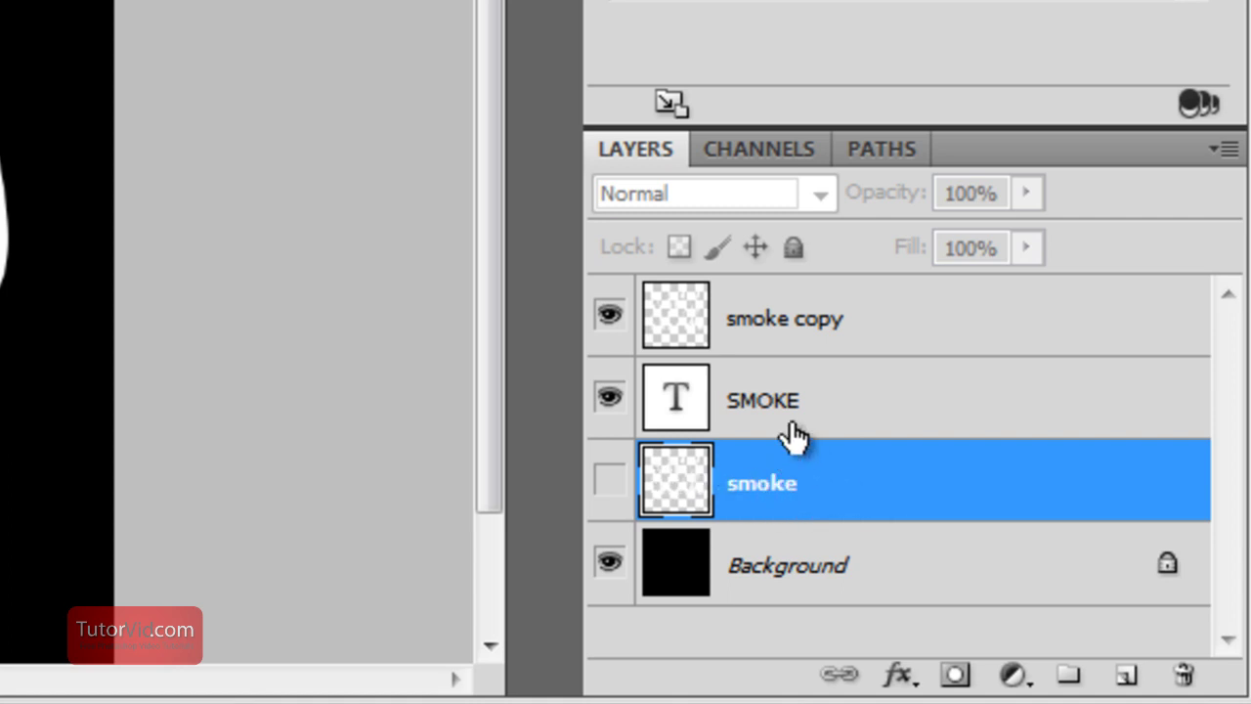
click(832, 344)
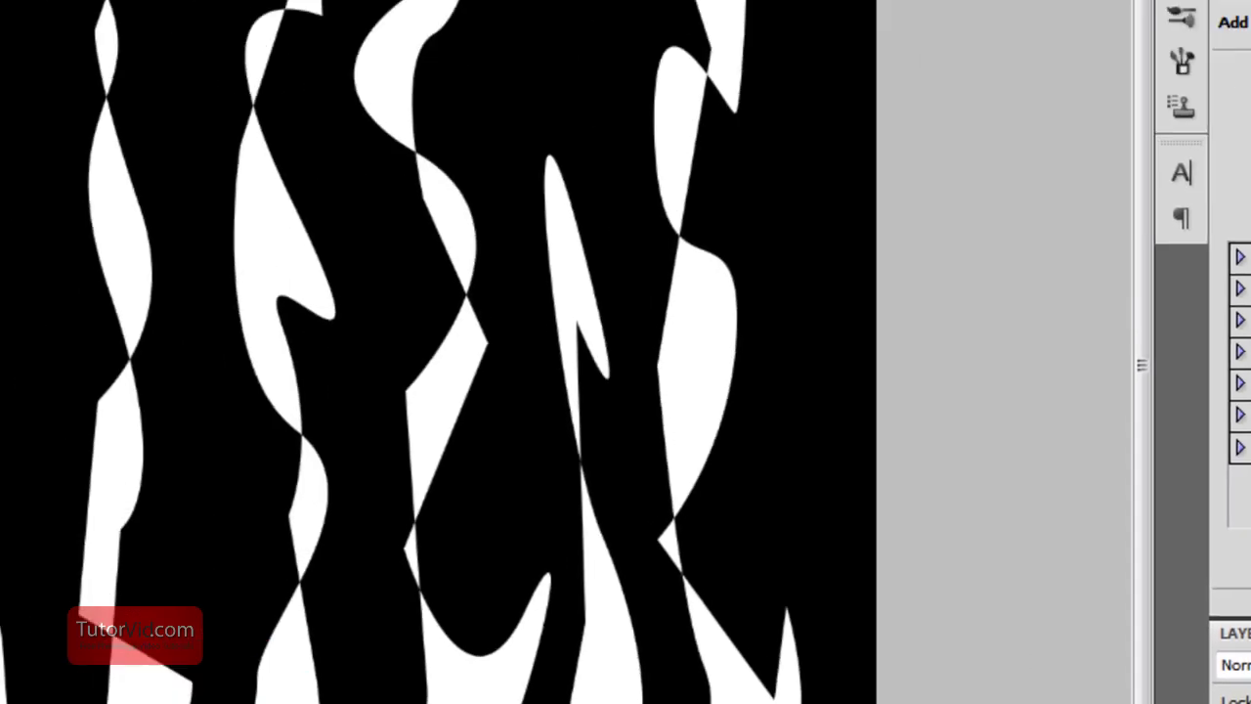
click(165, 25)
Apply a Gaussian Blur of about 40.2 pixels radius to the smoke copy layer
mouse_move(255, 258)
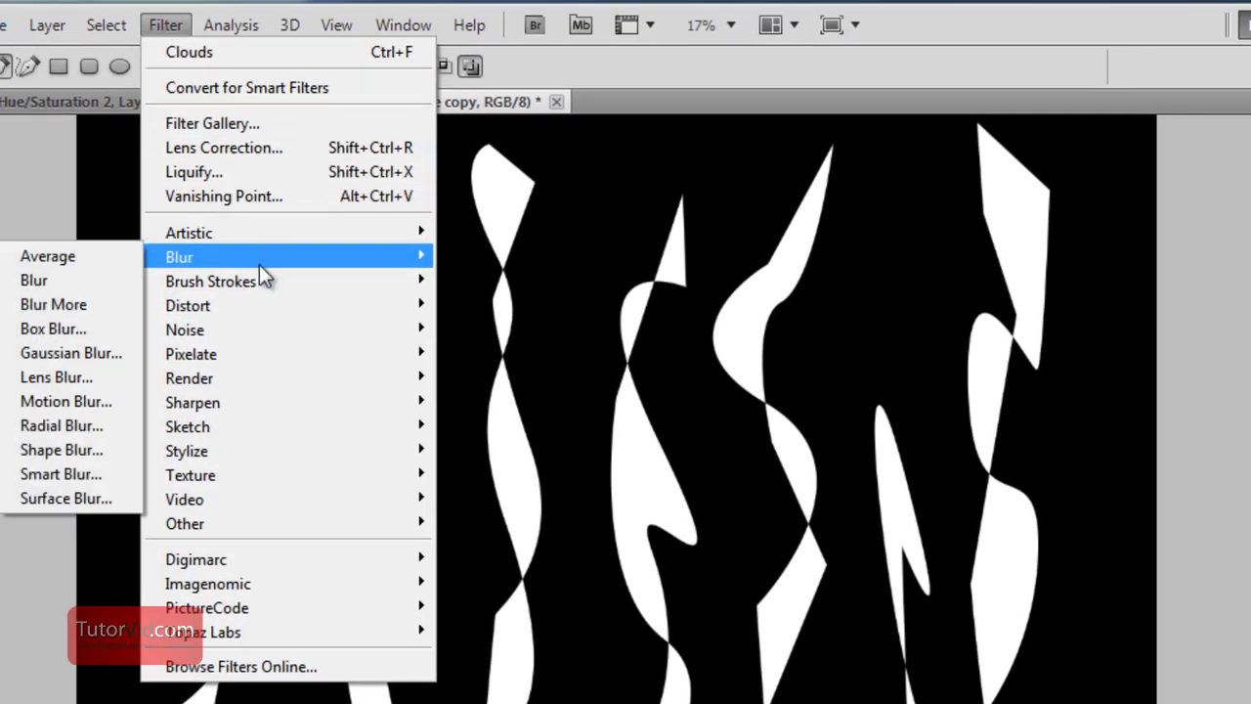
click(62, 347)
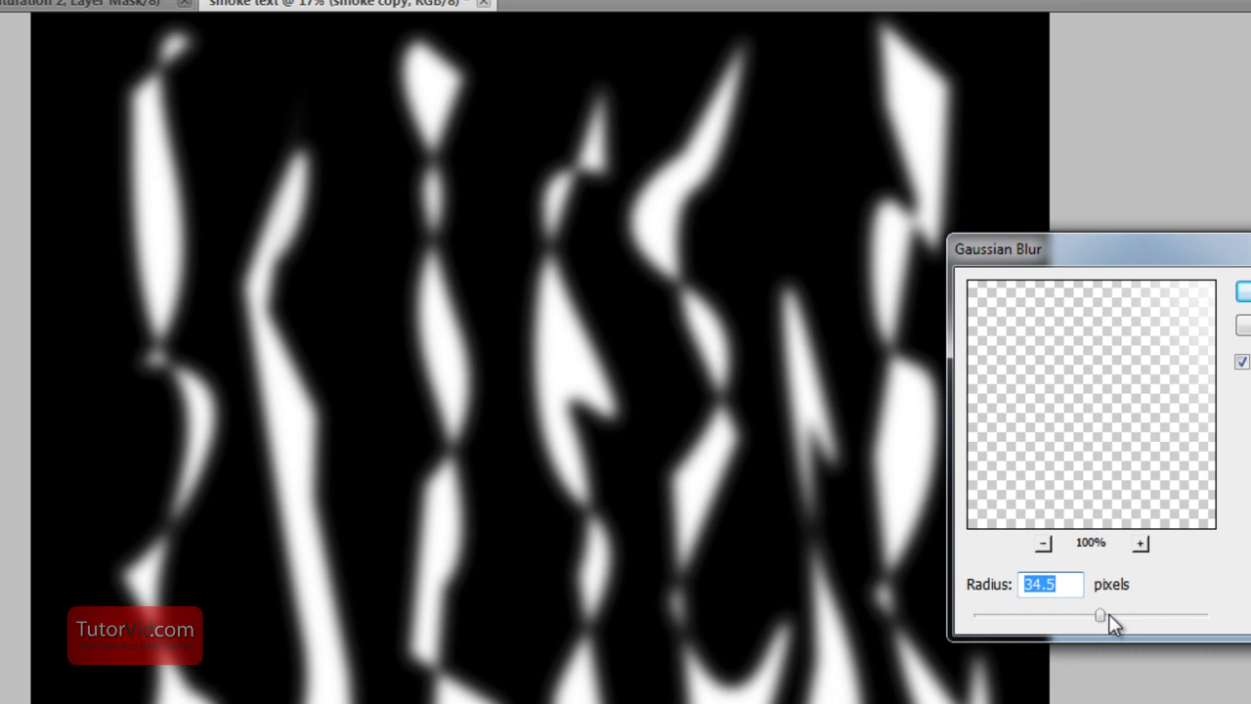
drag(1108, 623, 1046, 516)
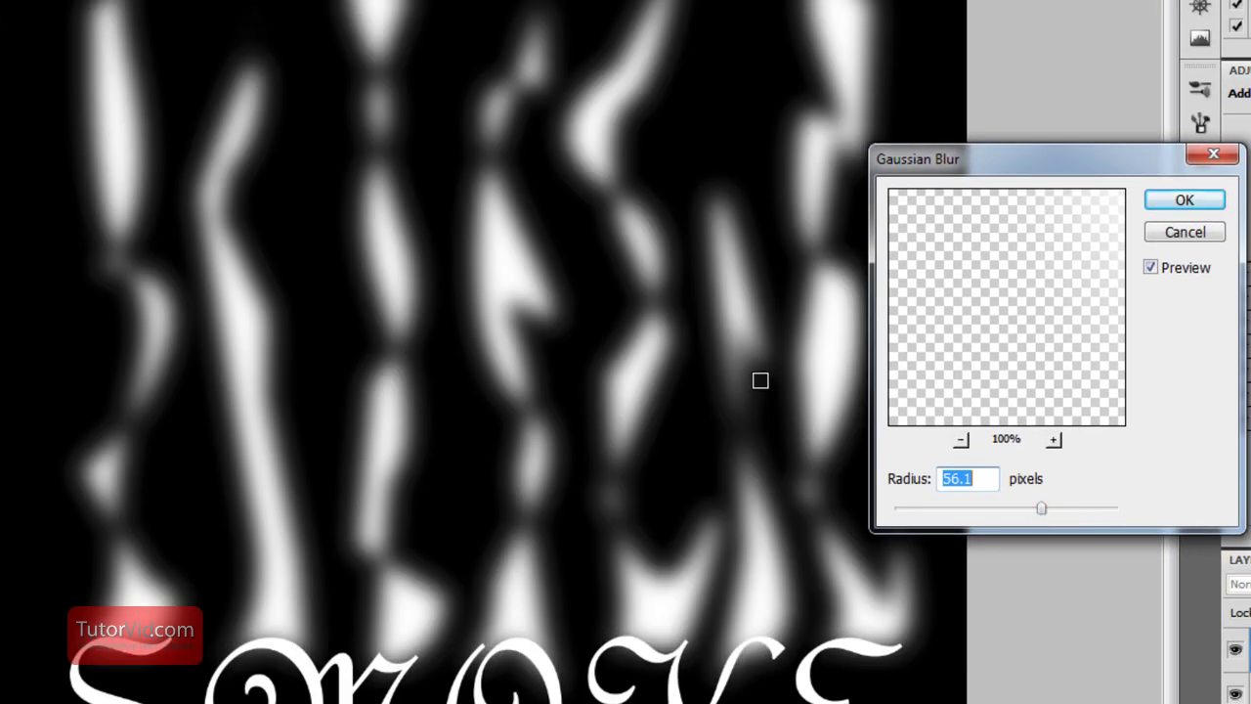
click(1060, 509)
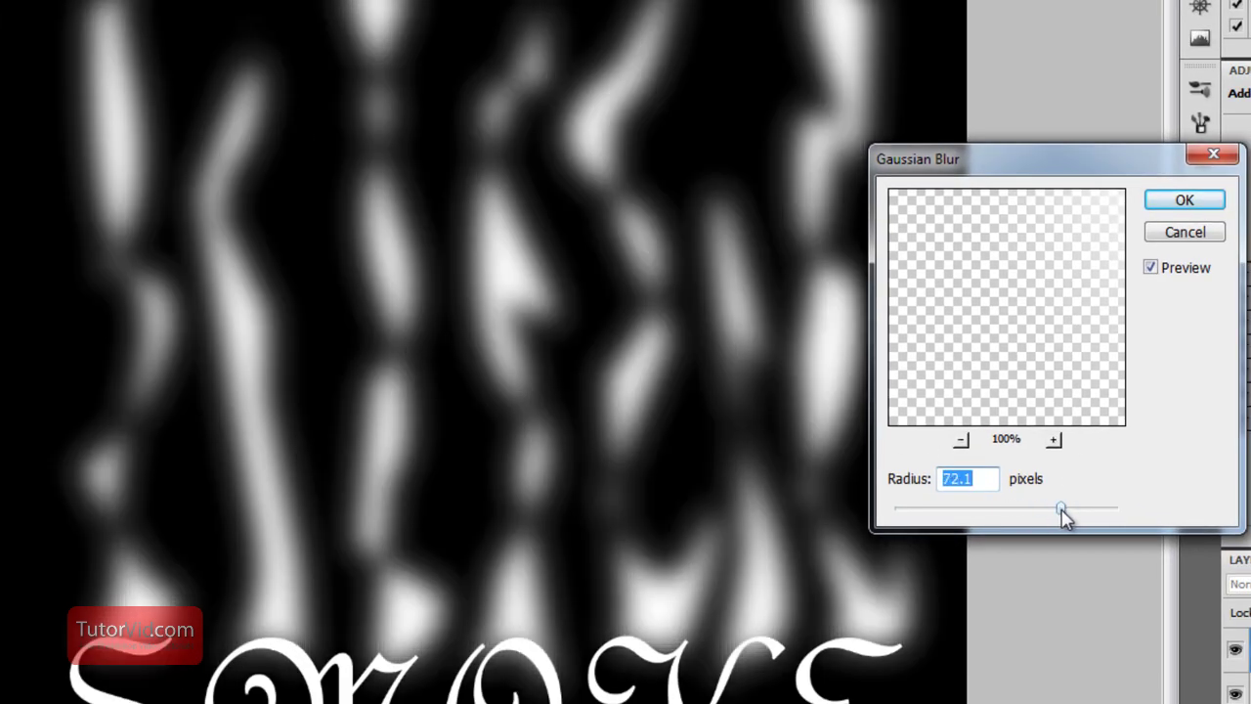
drag(1063, 517, 1023, 507)
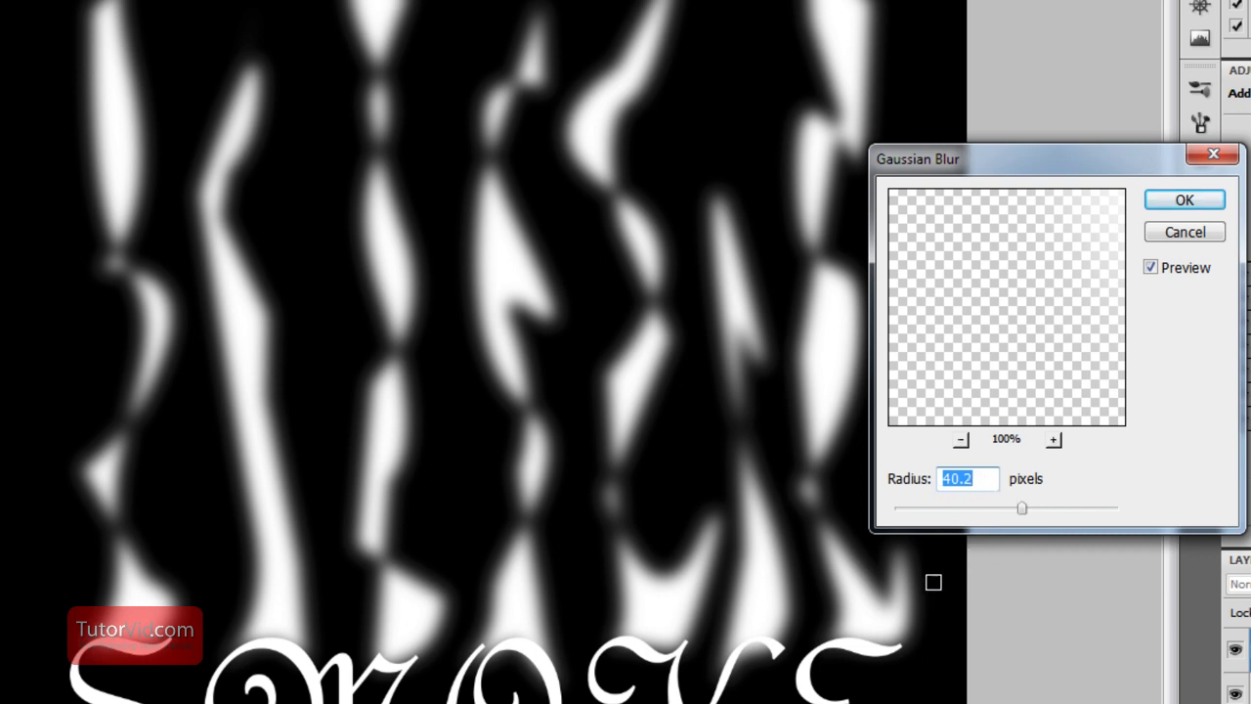
click(1194, 210)
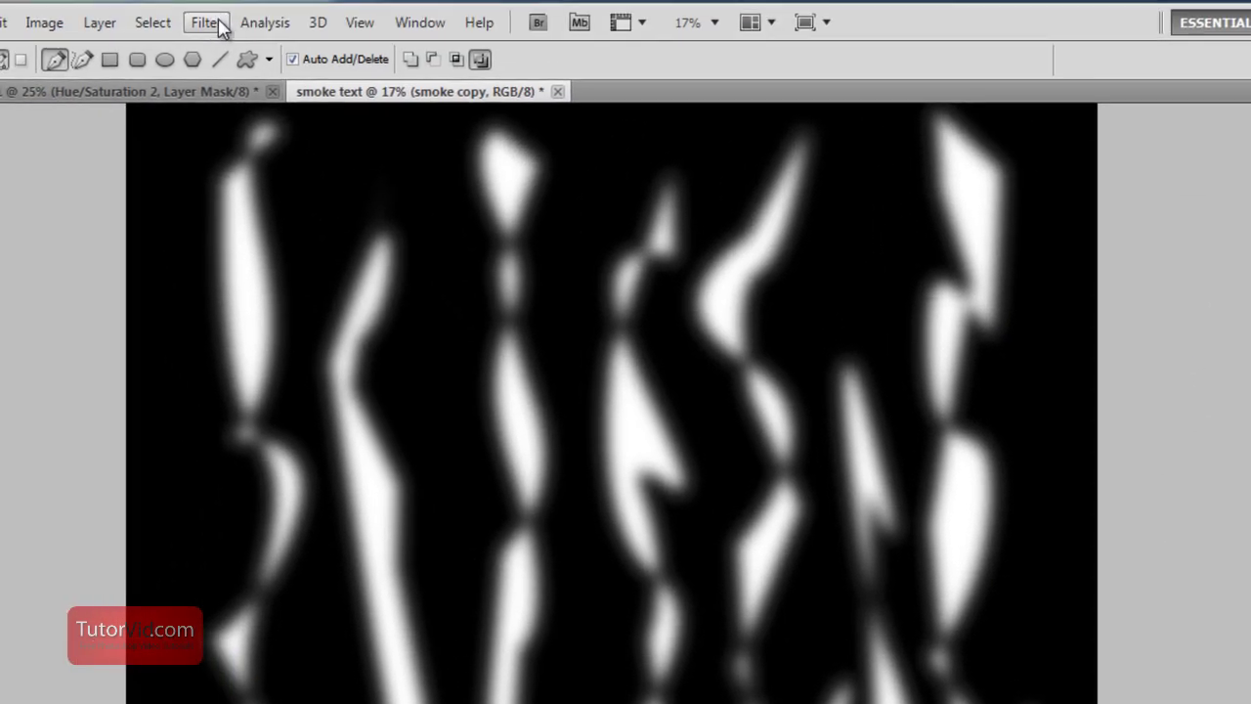
Open Liquify on smoke copy with Show Backdrop on, using only the Background layer
click(204, 23)
click(277, 159)
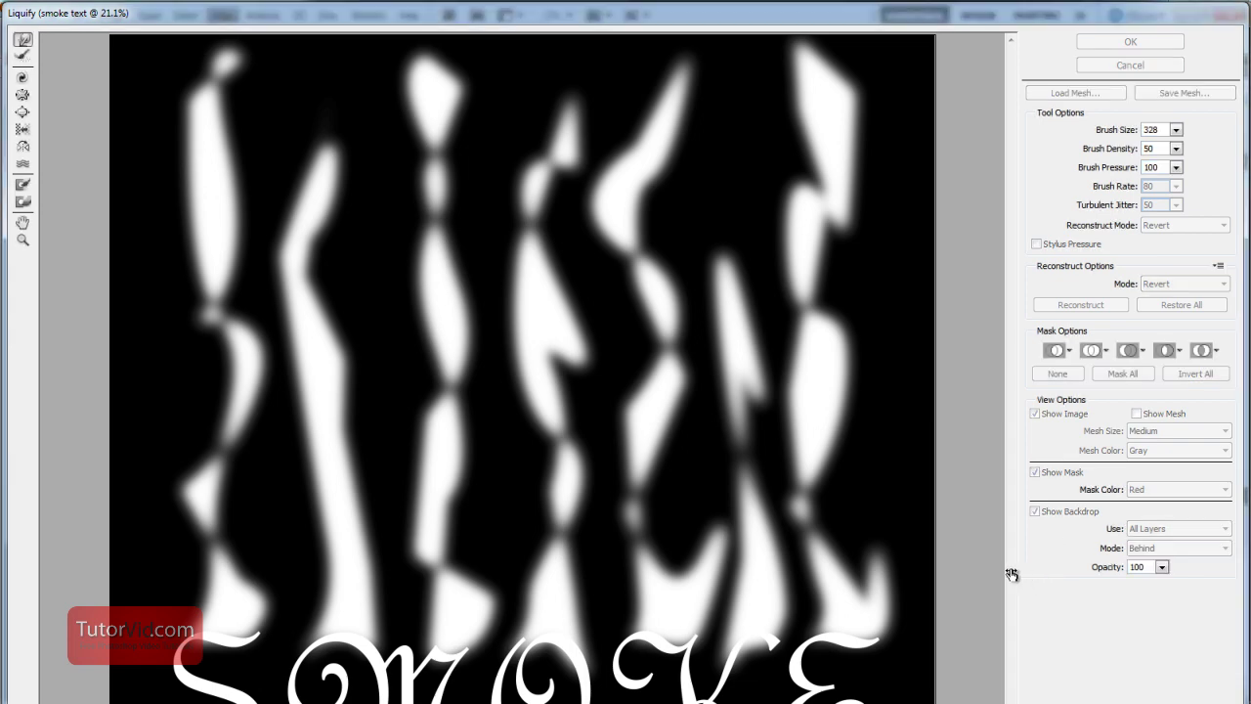
click(1035, 511)
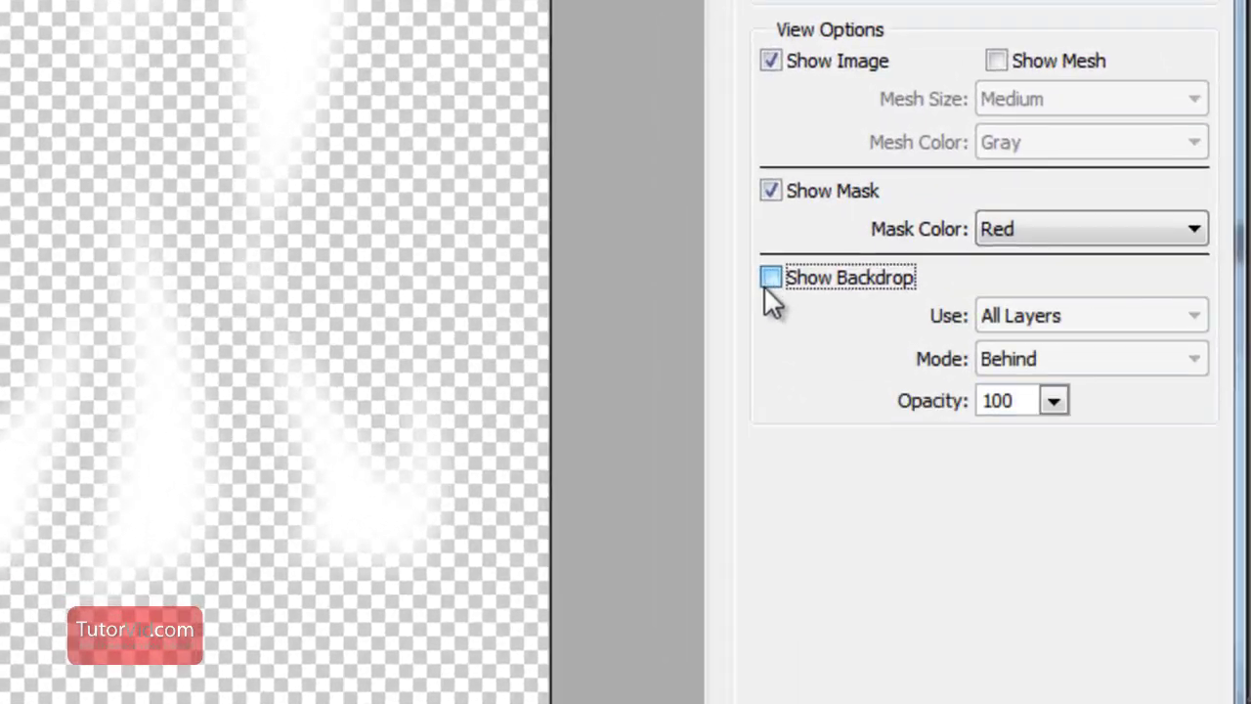
click(1035, 511)
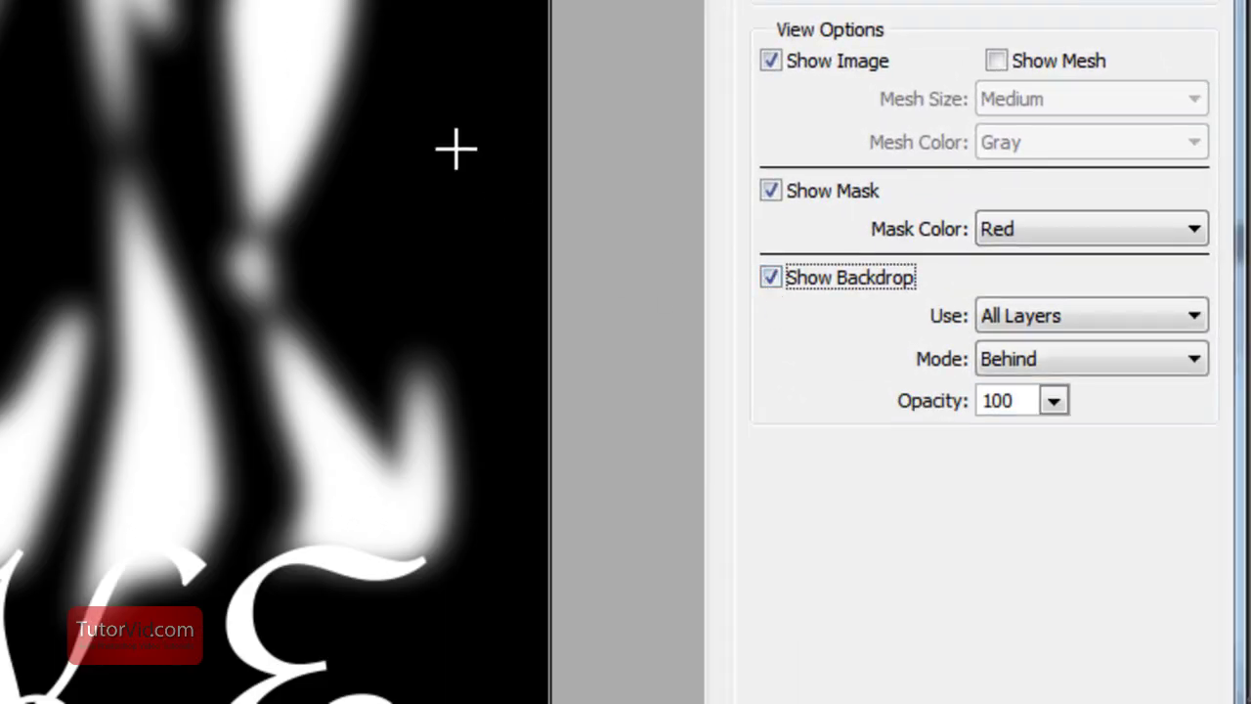
click(1118, 321)
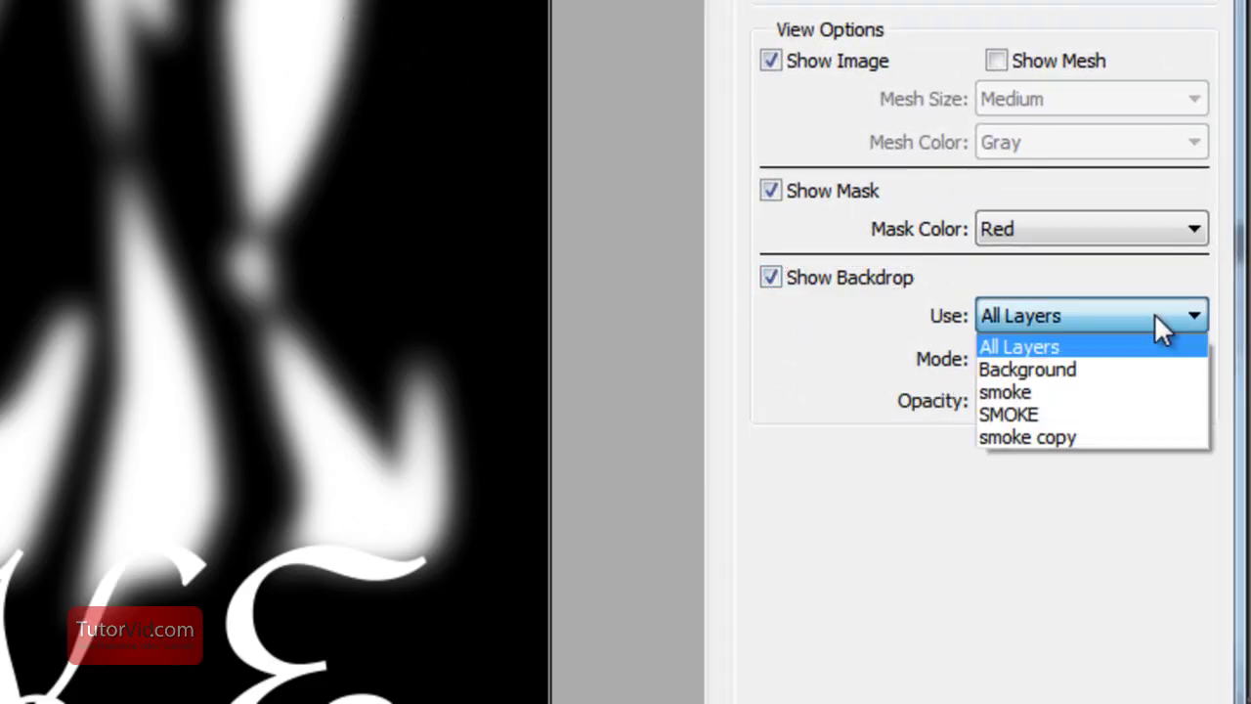
click(1021, 372)
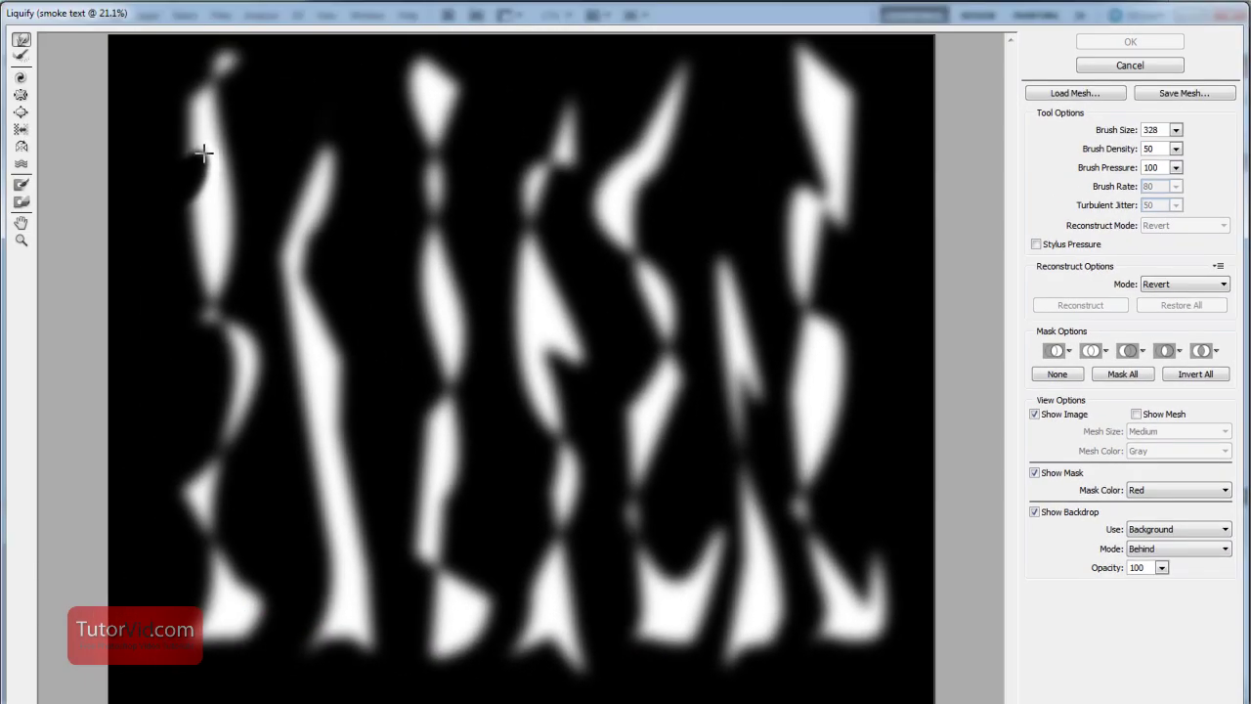
Forward-warp the first and second wisps into twisting hooks, zigzags and upward spikes
drag(202, 152, 184, 99)
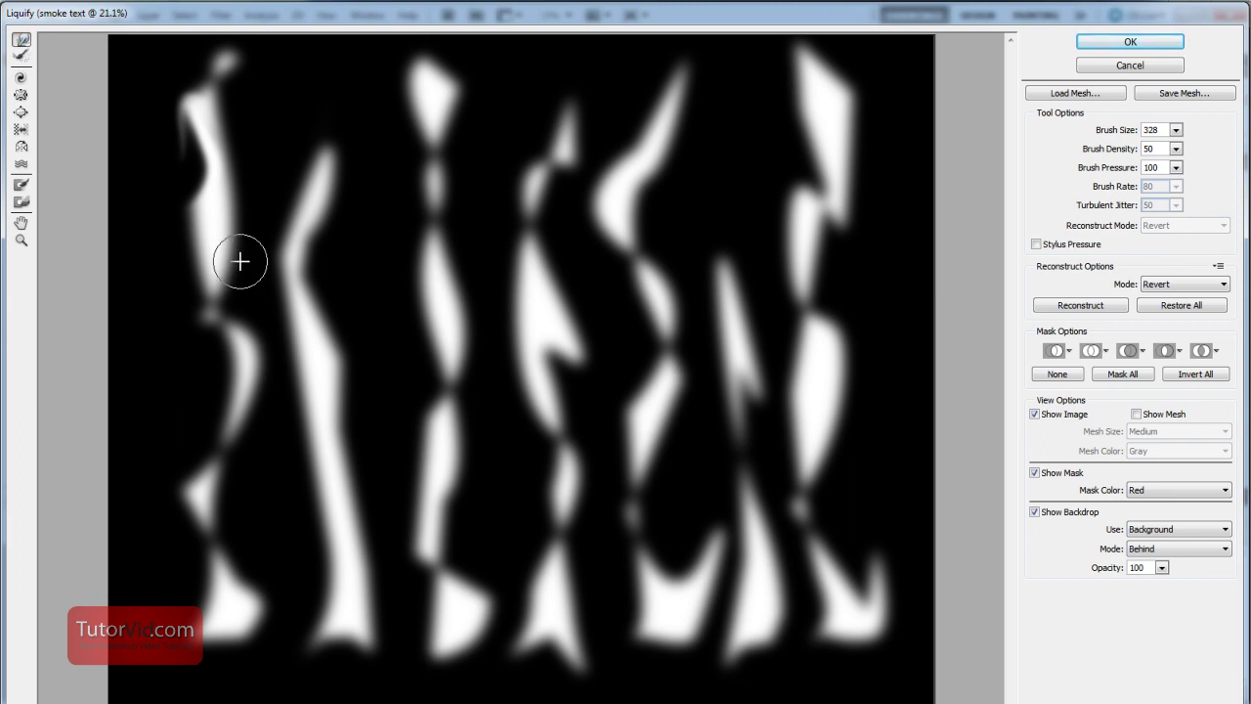
mouse_move(215, 196)
mouse_down()
mouse_move(223, 176)
mouse_move(212, 173)
mouse_move(243, 212)
mouse_move(213, 214)
mouse_move(188, 146)
mouse_move(193, 177)
mouse_up()
mouse_move(297, 186)
mouse_down()
mouse_move(290, 209)
mouse_move(330, 179)
mouse_move(316, 100)
mouse_move(346, 194)
mouse_up()
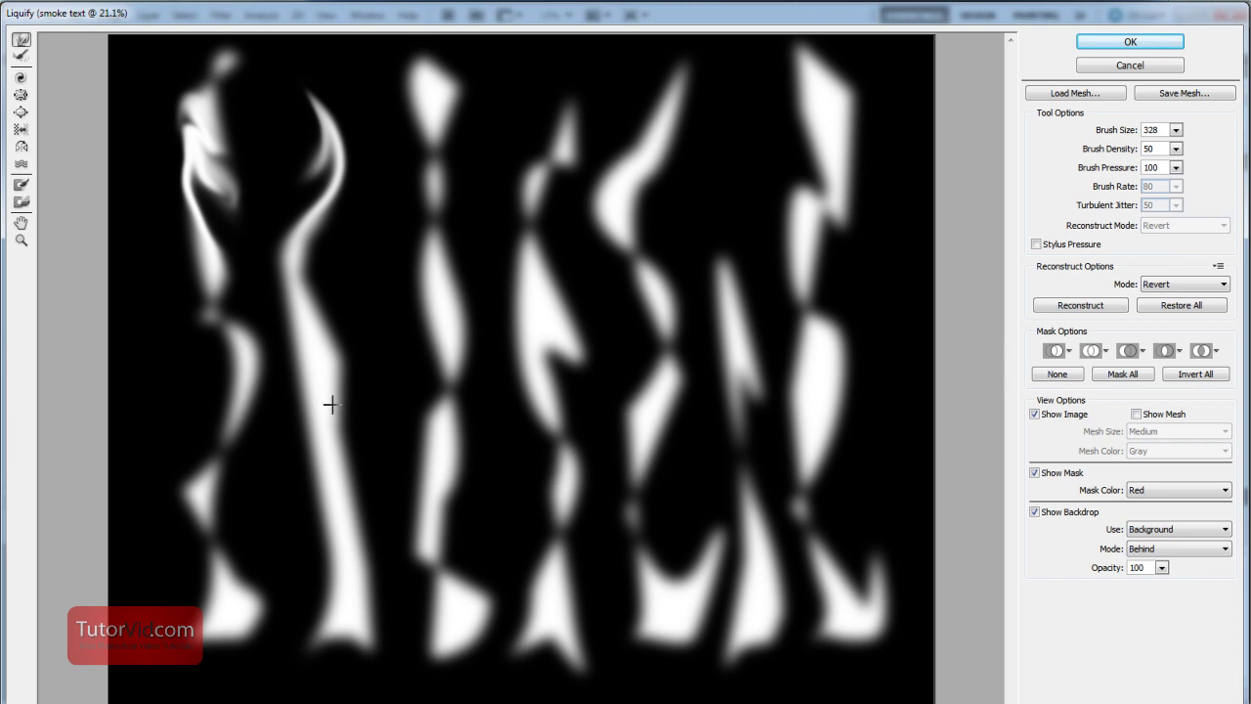
mouse_move(324, 382)
mouse_down()
mouse_move(349, 344)
mouse_move(316, 156)
mouse_move(357, 243)
mouse_move(336, 347)
mouse_move(327, 240)
mouse_up()
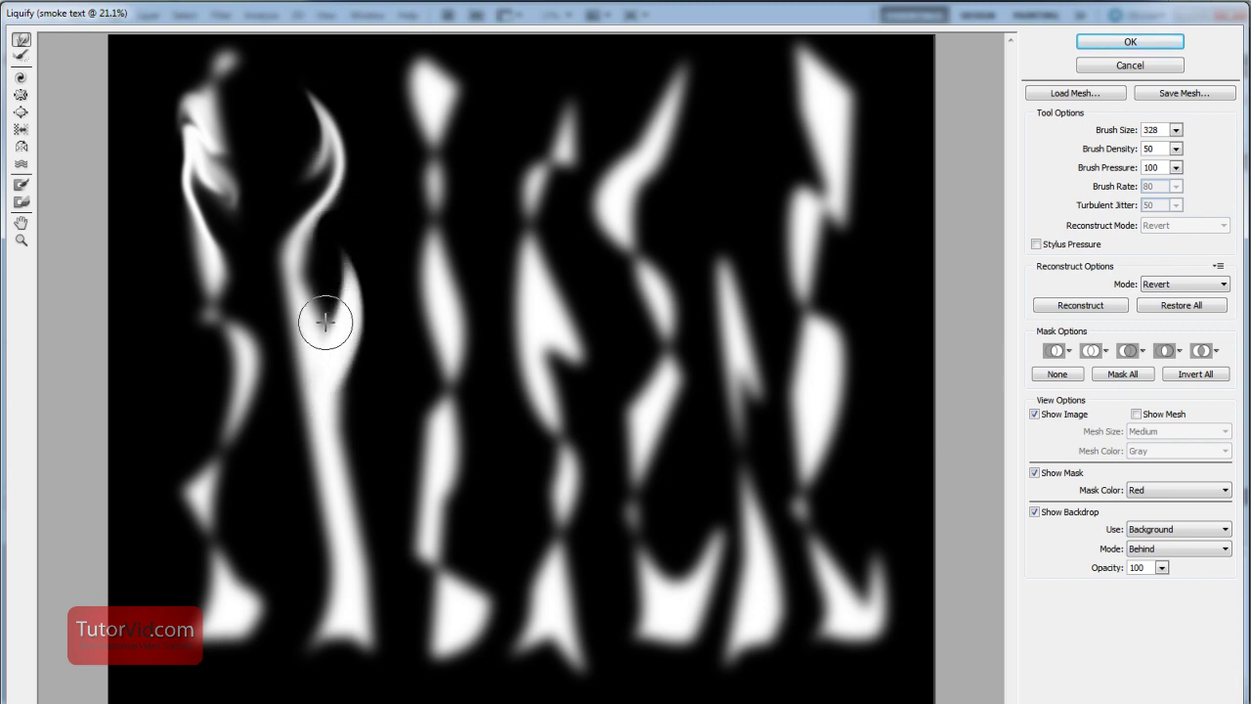
drag(324, 293, 318, 398)
mouse_move(299, 333)
mouse_down()
mouse_move(299, 287)
mouse_move(325, 242)
mouse_up()
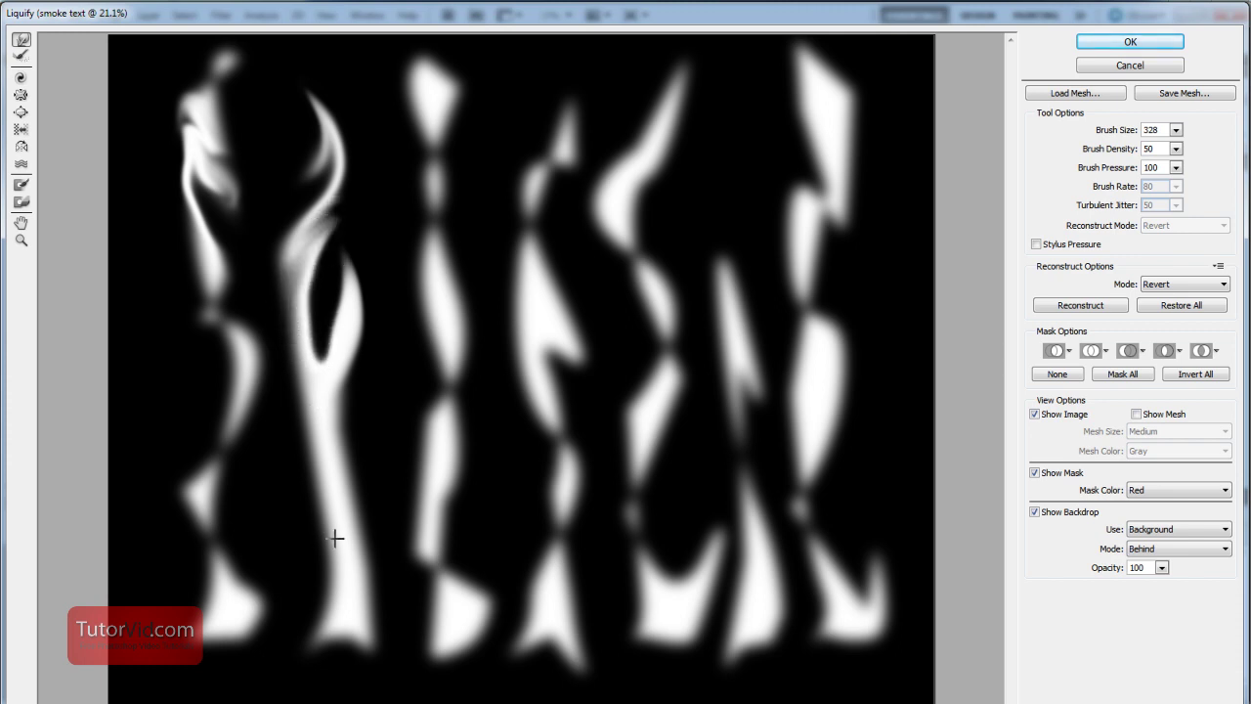
mouse_move(312, 433)
mouse_down()
mouse_move(338, 473)
mouse_move(359, 428)
mouse_move(362, 381)
mouse_up()
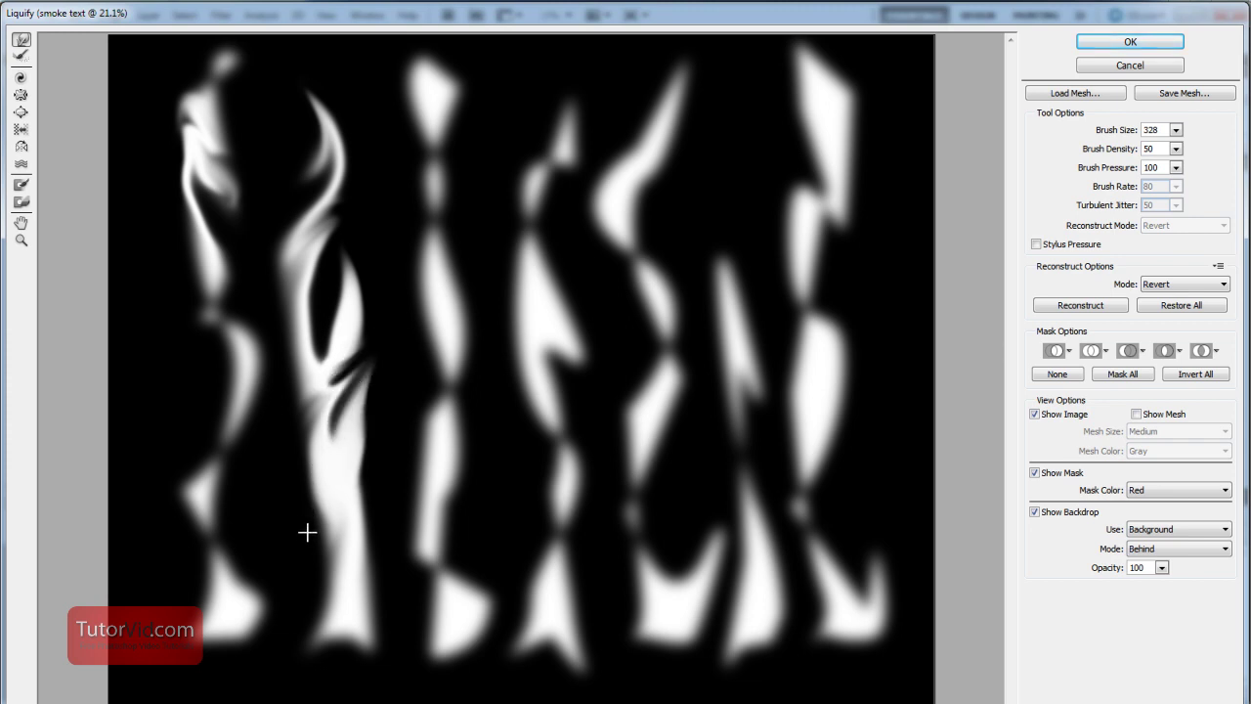
drag(230, 478, 205, 404)
mouse_move(240, 626)
mouse_down()
mouse_move(235, 547)
mouse_move(256, 407)
mouse_up()
drag(221, 591, 205, 401)
mouse_move(318, 440)
mouse_down()
mouse_move(280, 333)
mouse_move(286, 249)
mouse_up()
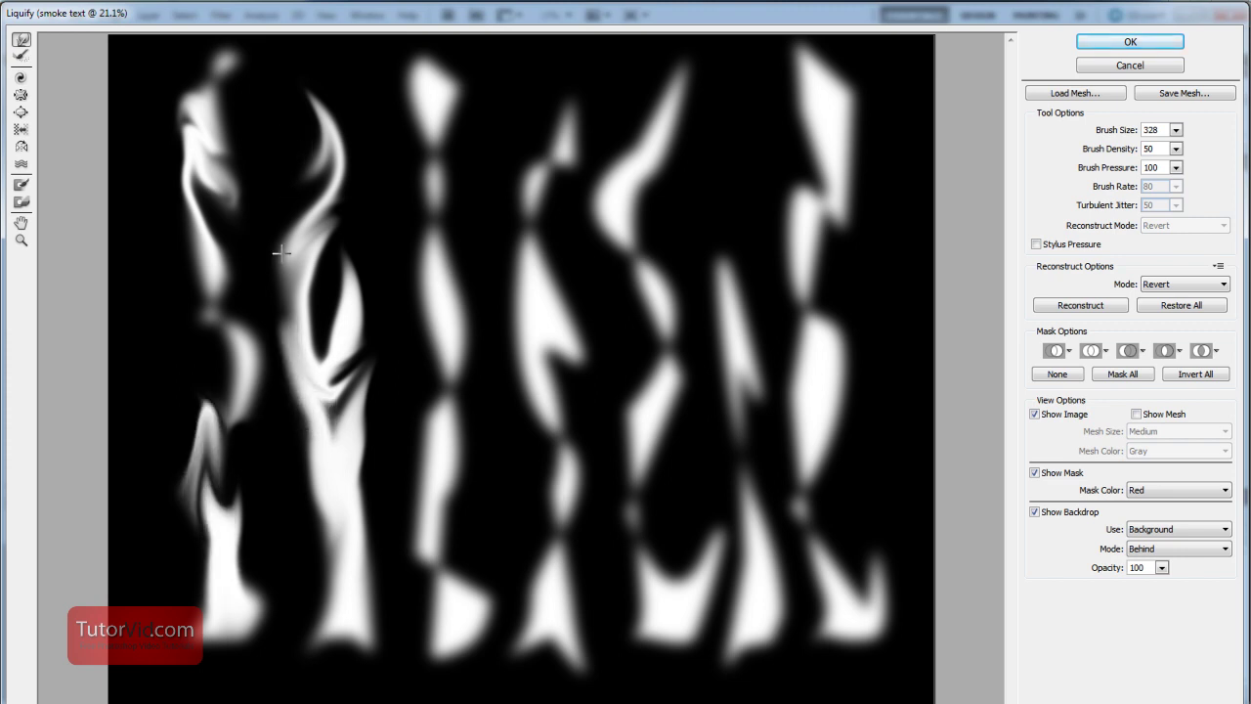
mouse_move(253, 337)
mouse_down()
mouse_move(213, 286)
mouse_move(227, 215)
mouse_up()
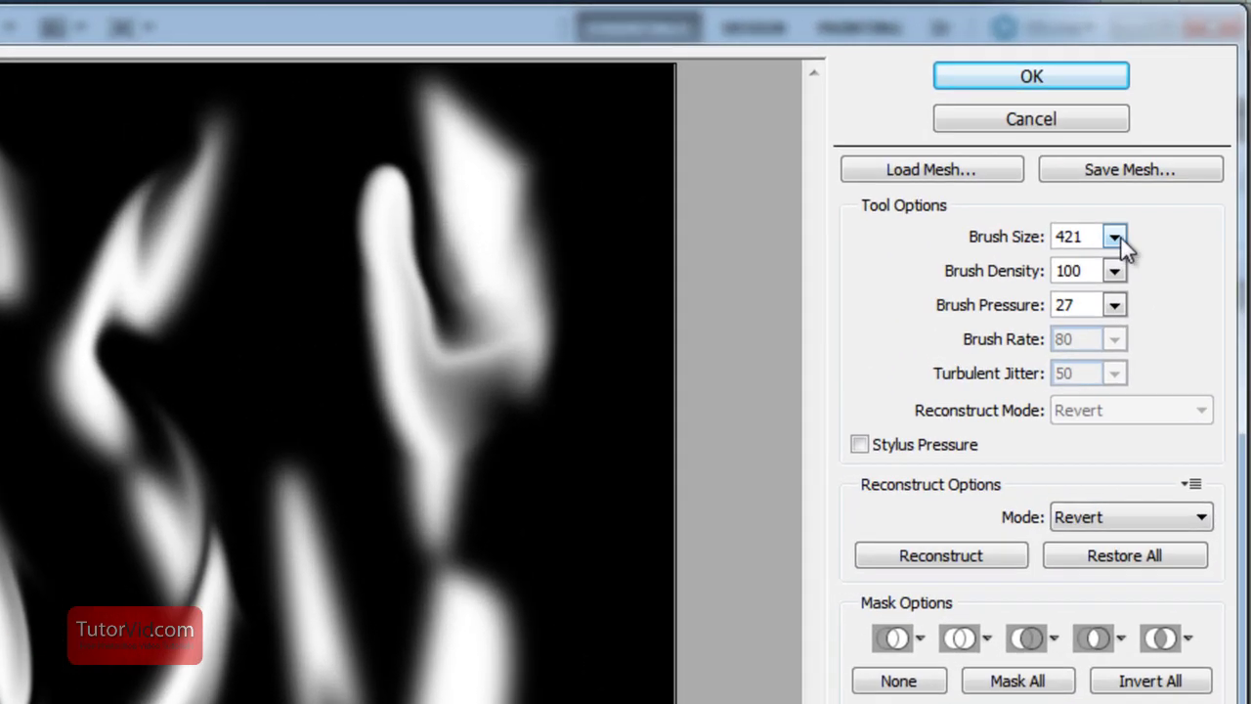
Enlarge the warp brush to about 283, push the right-hand flames upward, and apply Liquify
click(1176, 129)
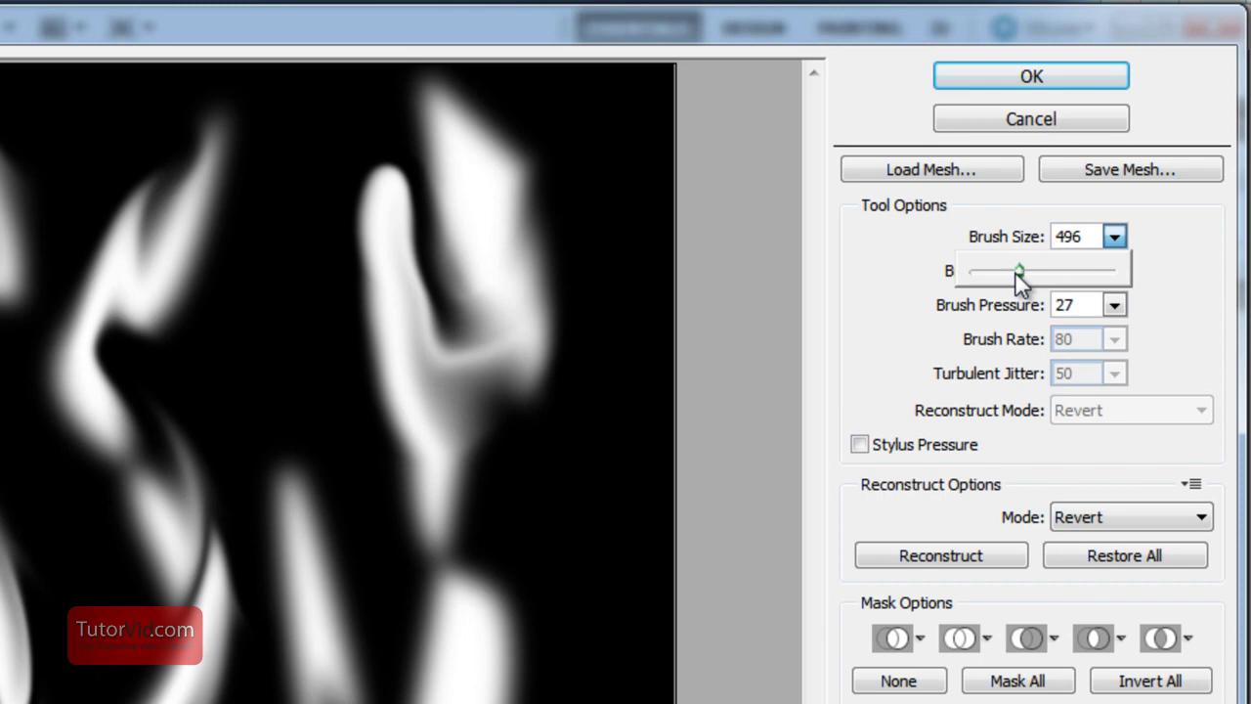
click(910, 328)
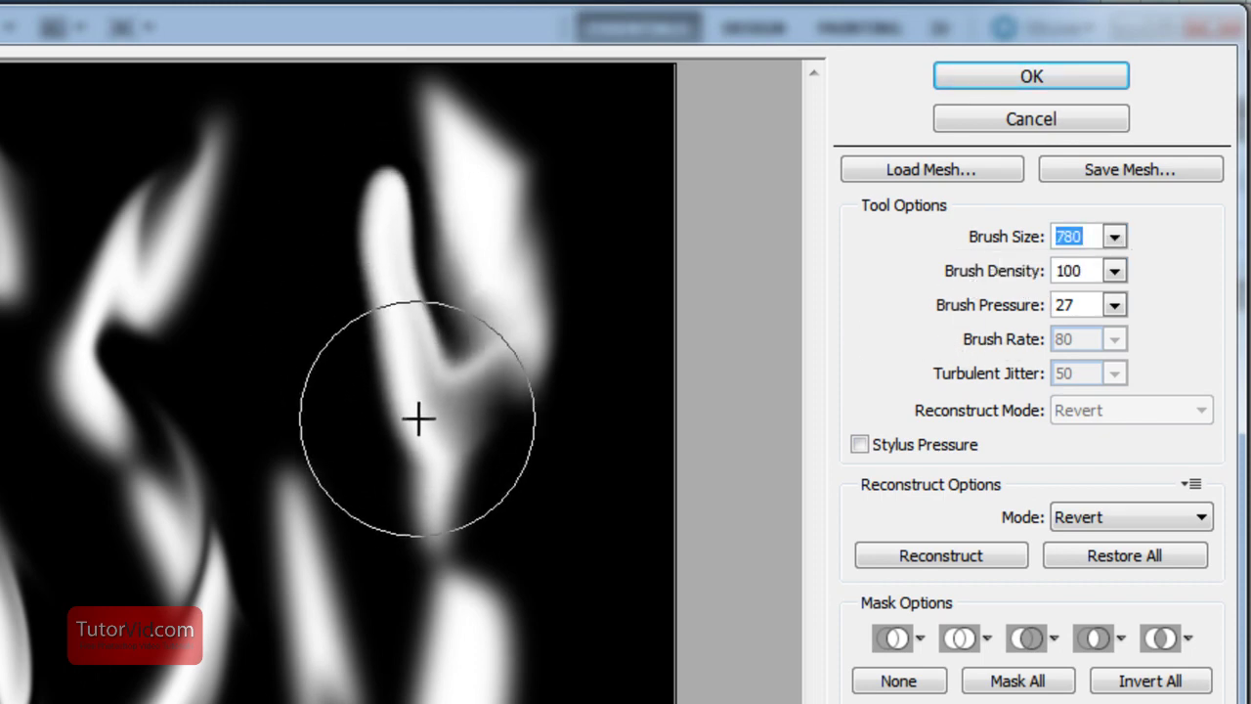
mouse_move(419, 418)
mouse_down()
mouse_move(443, 449)
mouse_move(433, 483)
mouse_up()
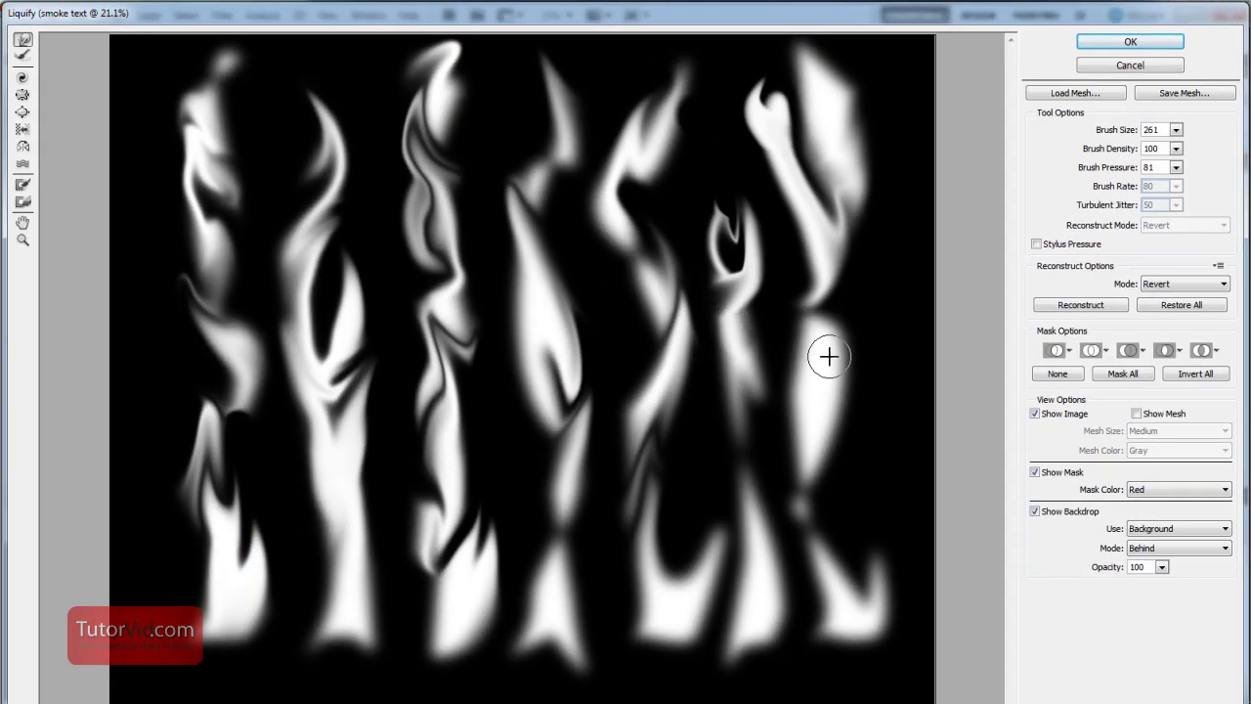
key(bracketright)
key(bracketright)
key(bracketright)
drag(819, 343, 890, 200)
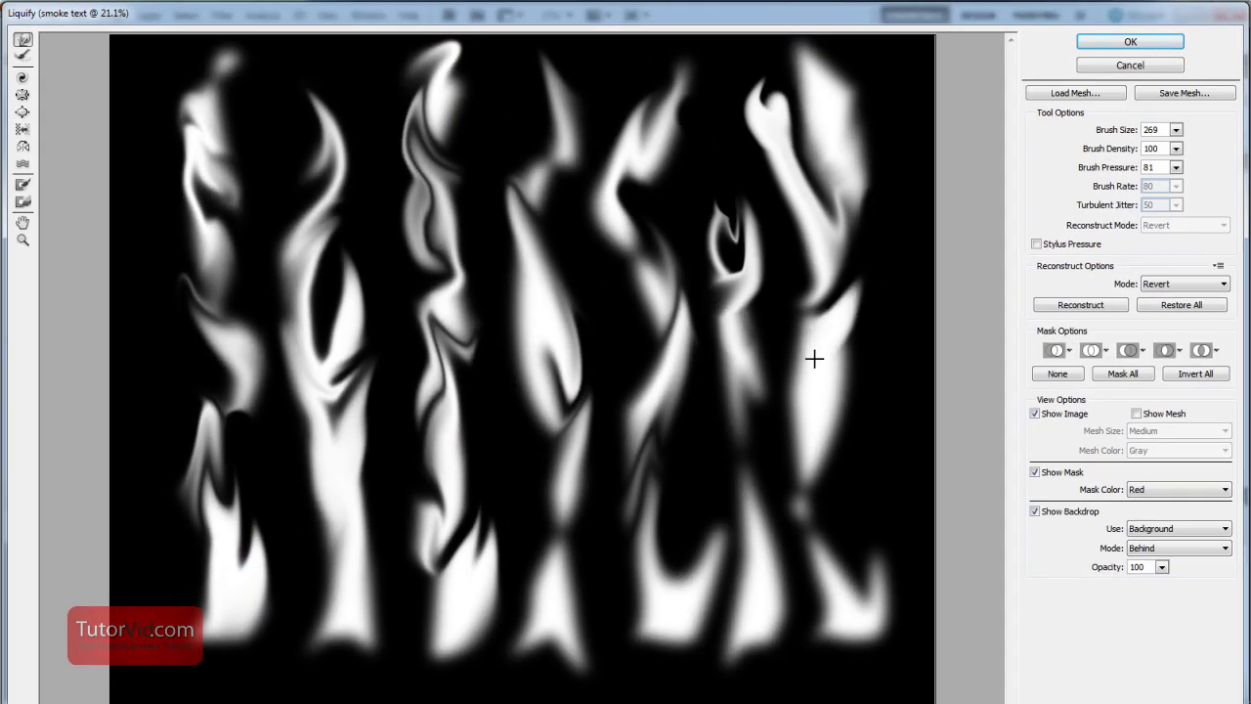
key(bracketright)
key(bracketright)
key(bracketright)
key(bracketright)
key(bracketright)
key(bracketright)
key(bracketright)
drag(814, 361, 787, 117)
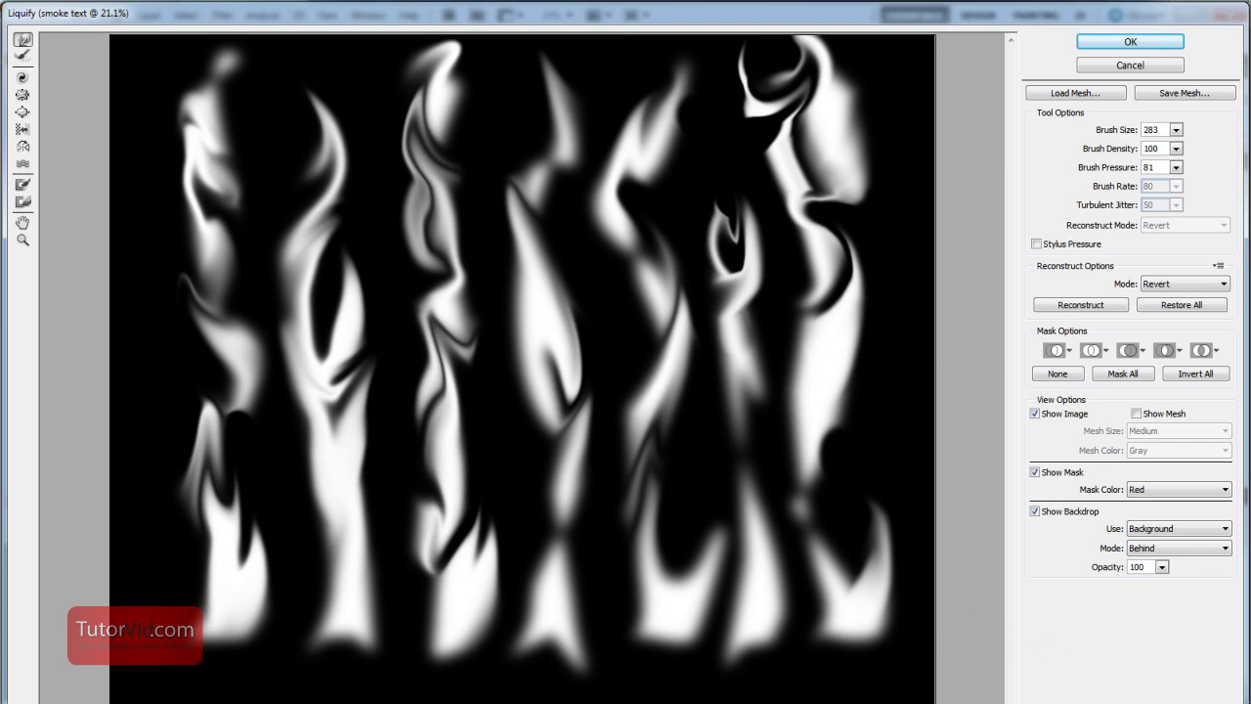
click(1149, 42)
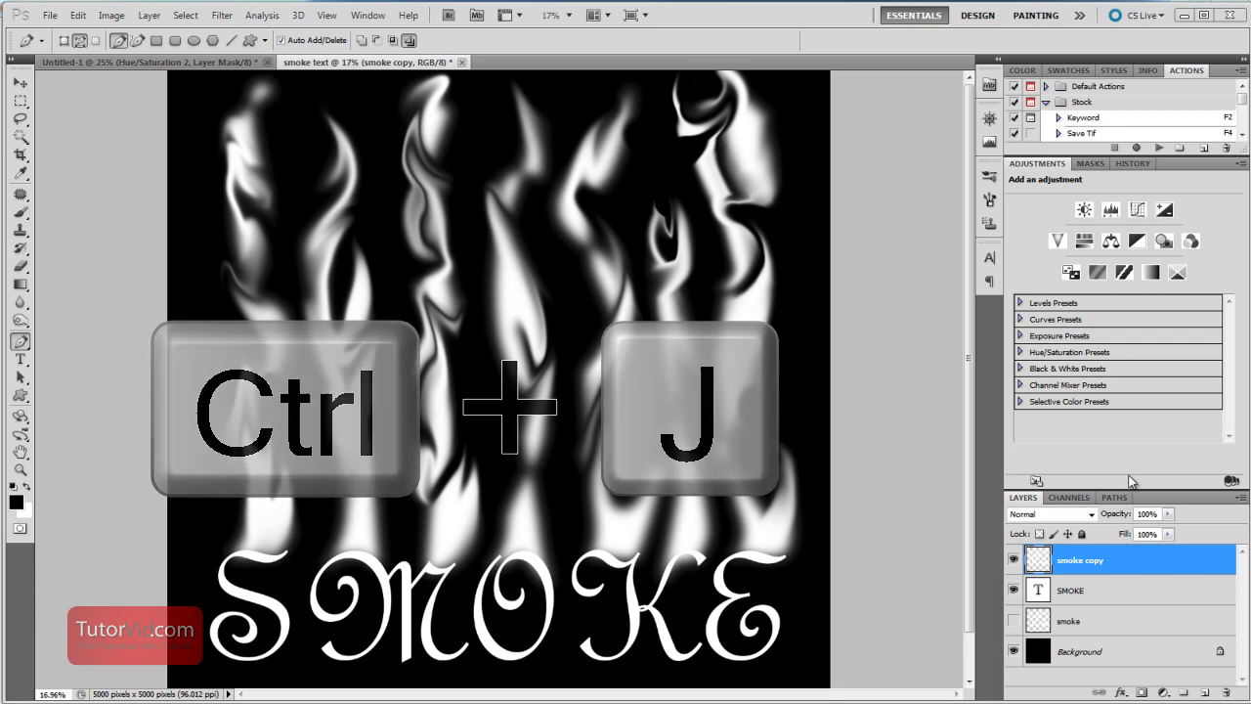
Duplicate the warped smoke layer as smoke copy 2
key(ctrl+j)
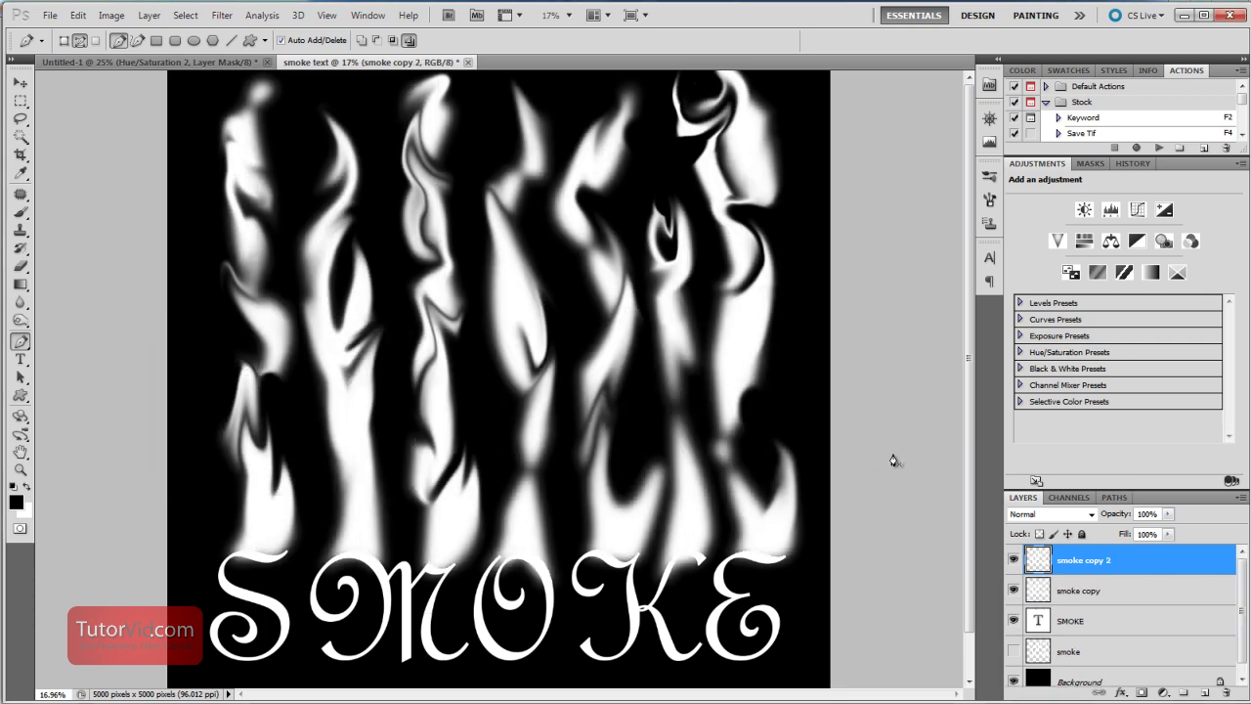
click(1014, 561)
click(1017, 562)
Soften smoke copy 2 with a 77.7-pixel Gaussian Blur
click(222, 15)
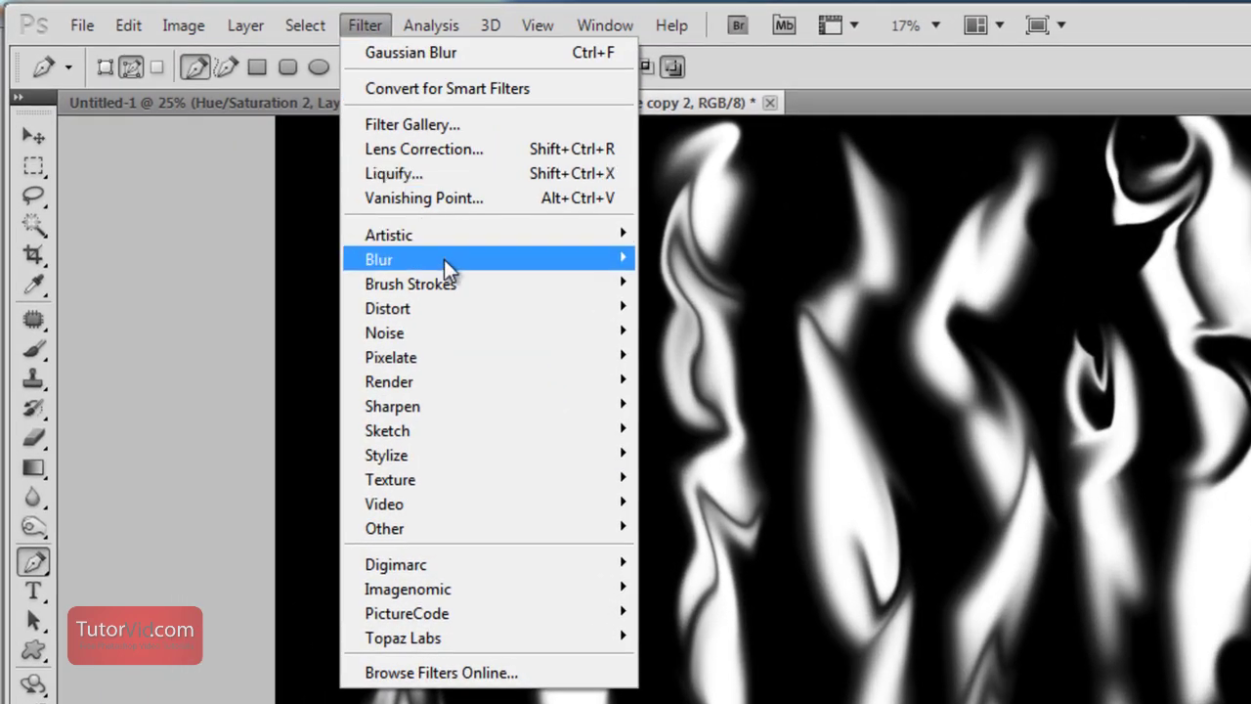
mouse_move(276, 156)
click(270, 356)
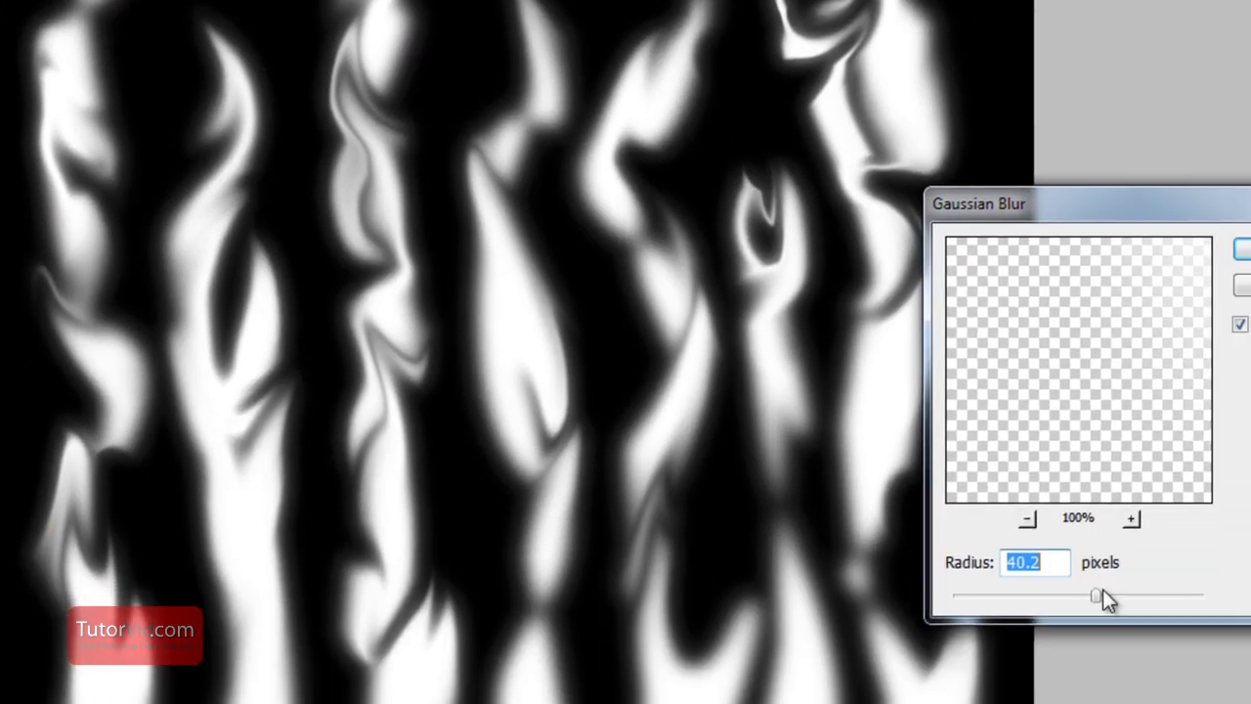
drag(1102, 592, 1115, 601)
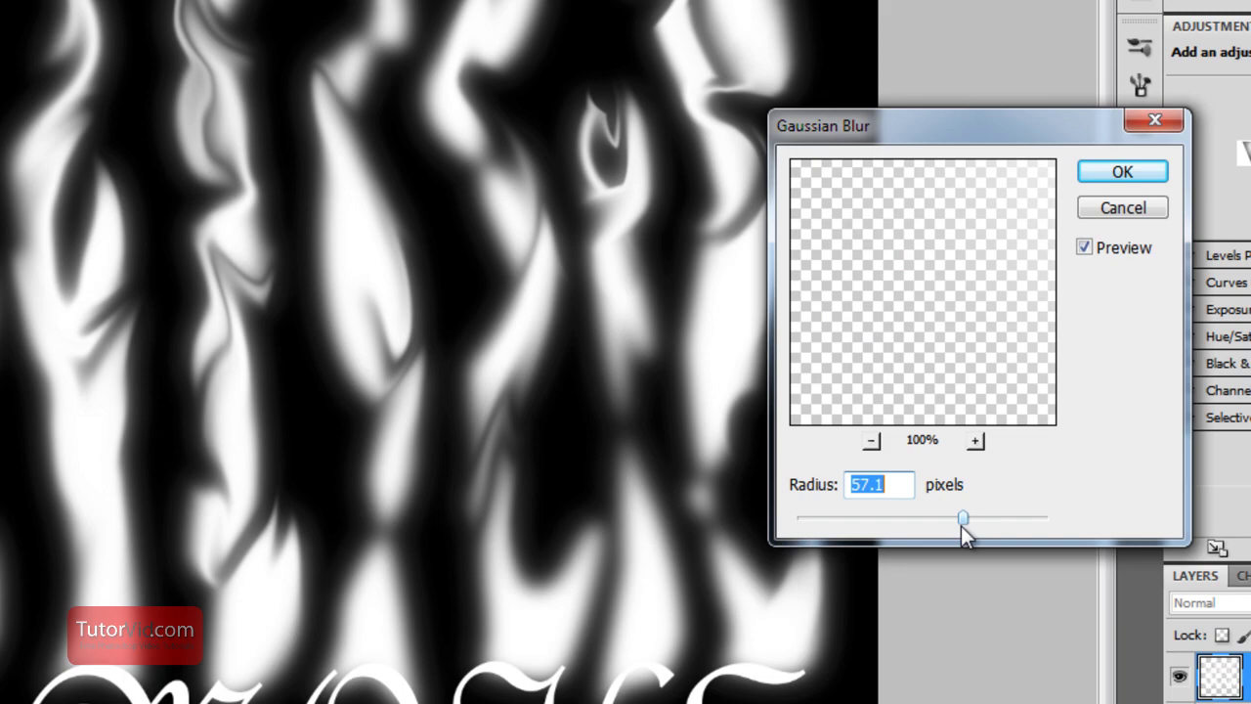
drag(966, 519, 1006, 520)
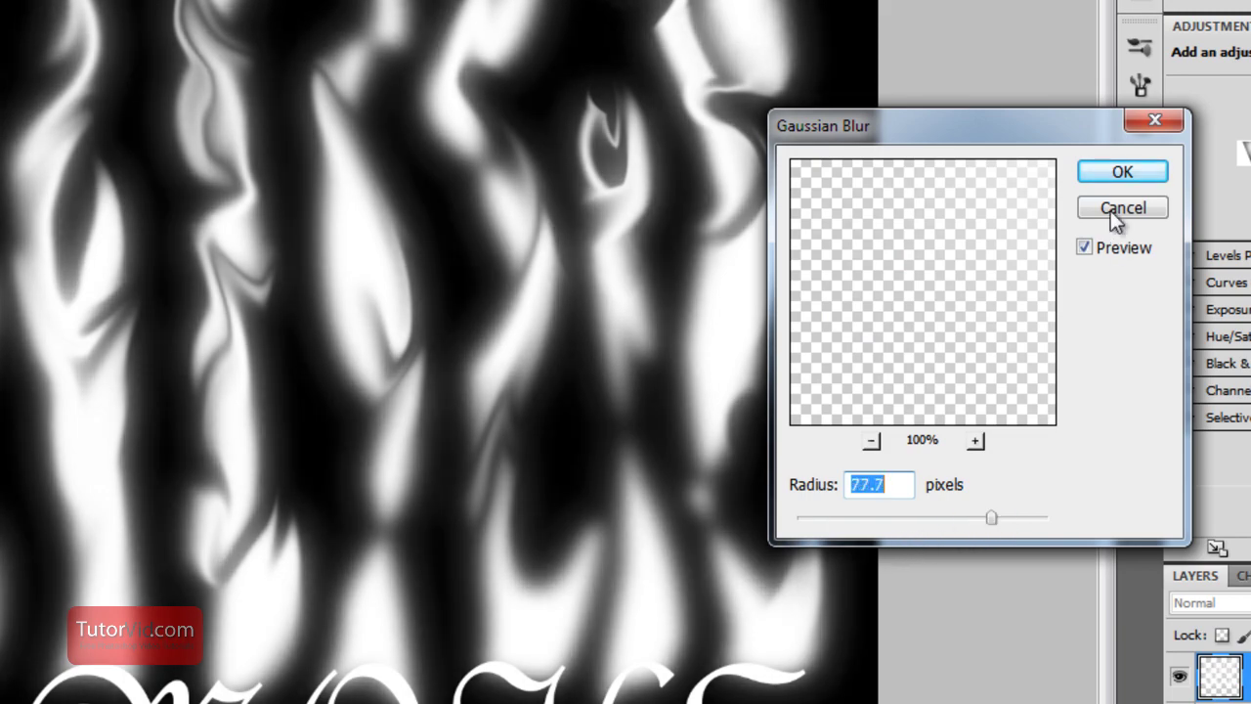
click(1121, 172)
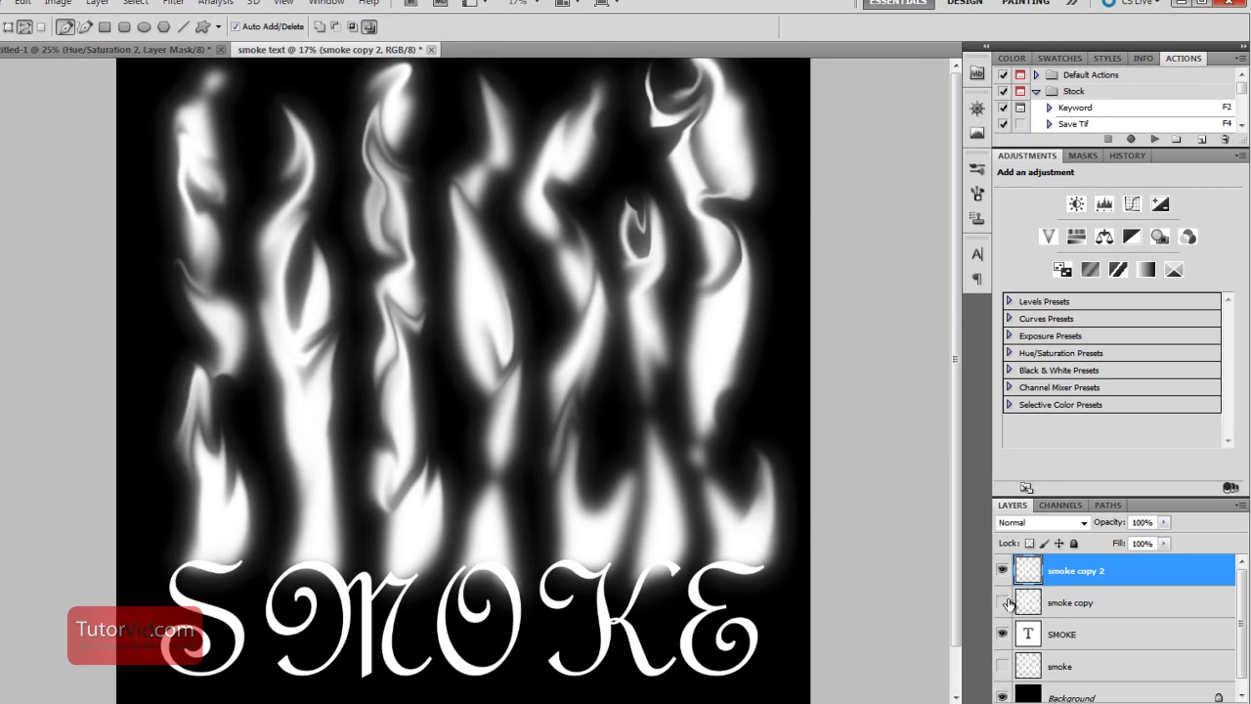
Hide the sharp smoke copy and Liquify smoke copy 2, curling its upper-left streaks with a 747 brush
click(1002, 602)
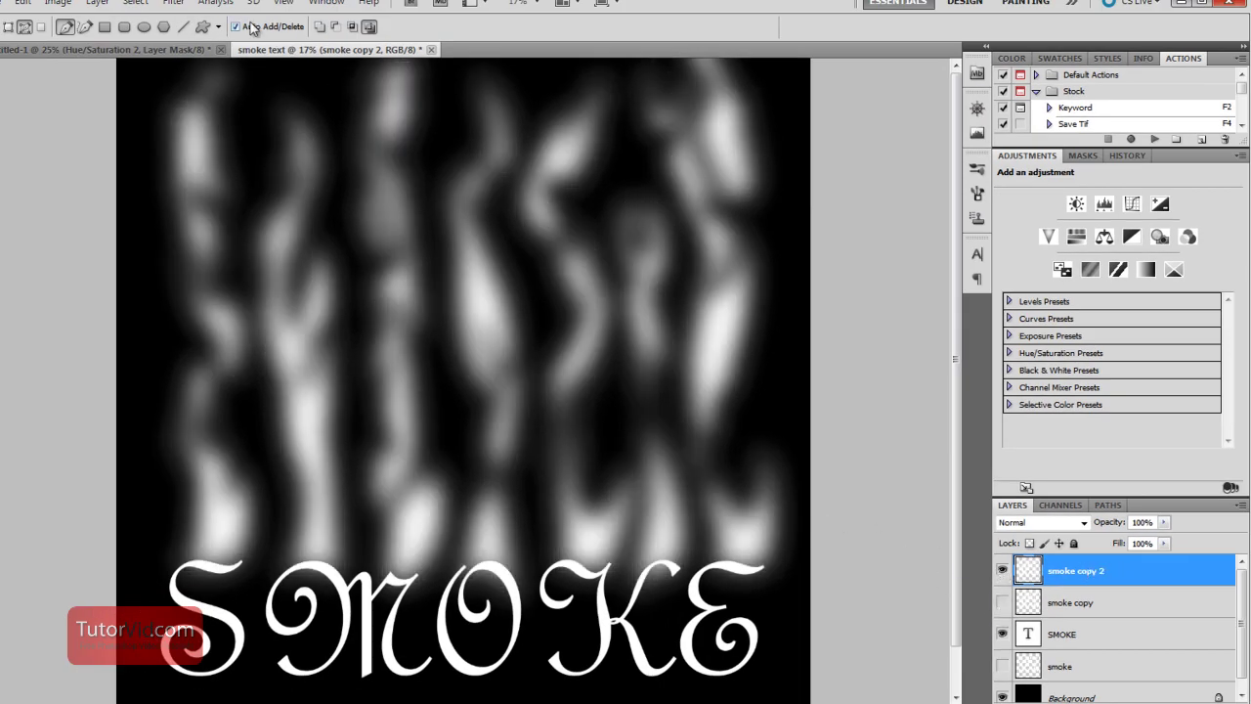
click(172, 6)
click(214, 90)
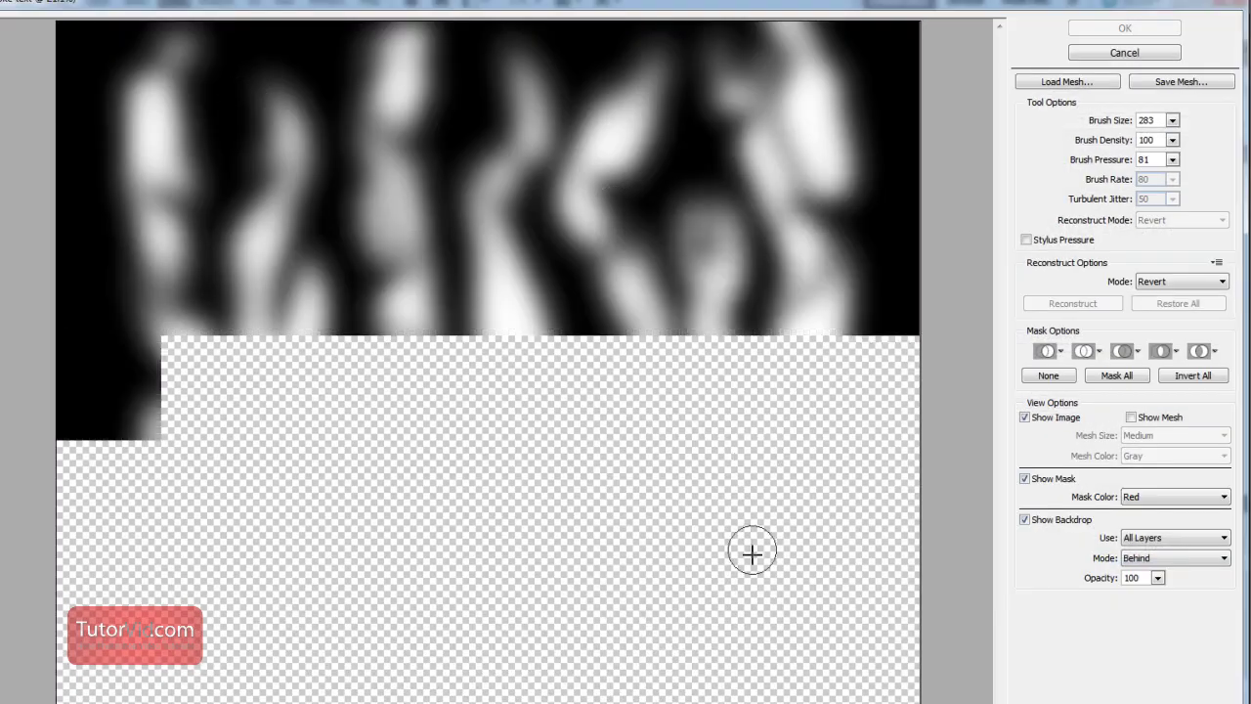
drag(163, 433, 284, 196)
drag(1173, 119, 1123, 147)
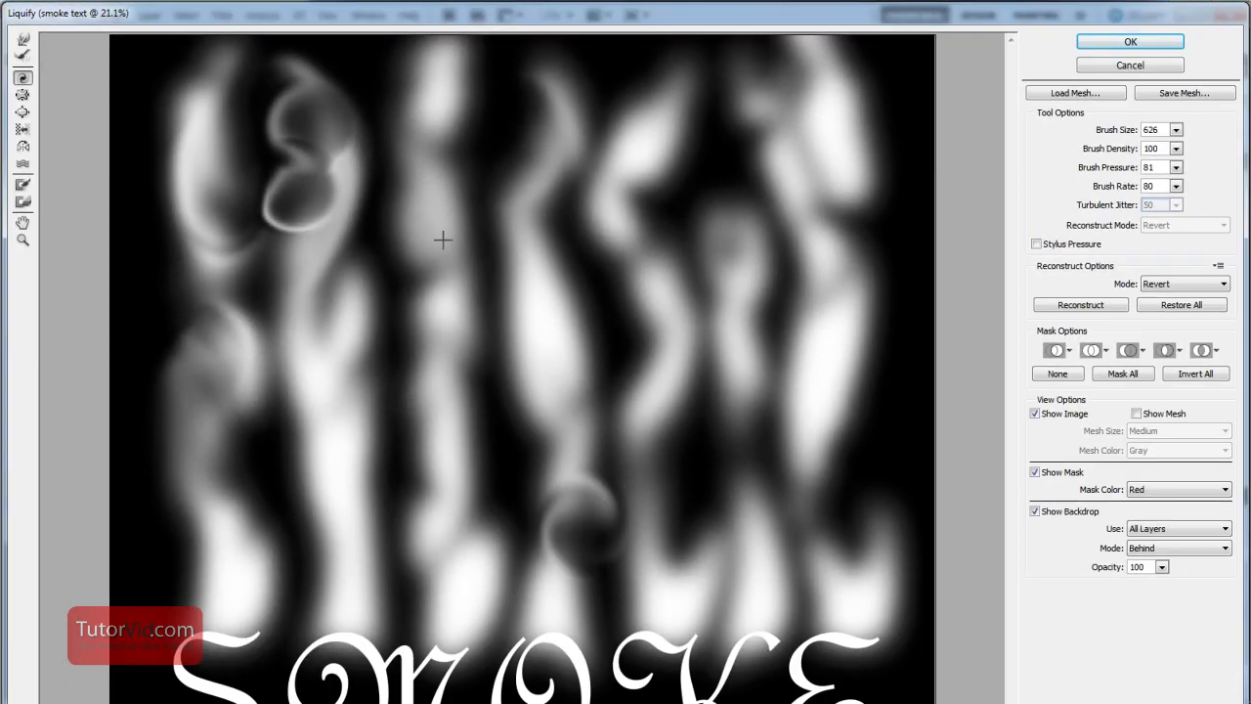
Twirl the blurred smoke into swirls across the top, enlarging the brush to 1185
mouse_move(442, 240)
mouse_down()
mouse_move(456, 313)
mouse_move(812, 168)
mouse_move(905, 218)
mouse_move(900, 167)
mouse_move(828, 369)
mouse_up()
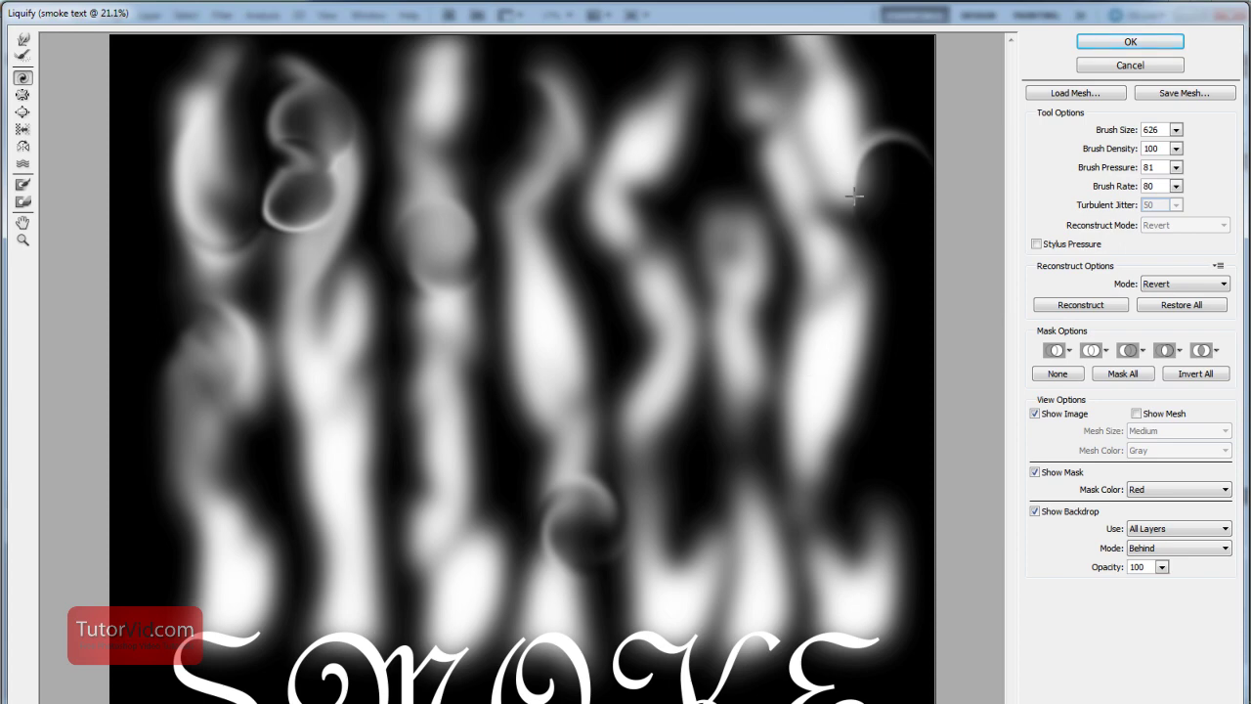
drag(894, 313, 891, 318)
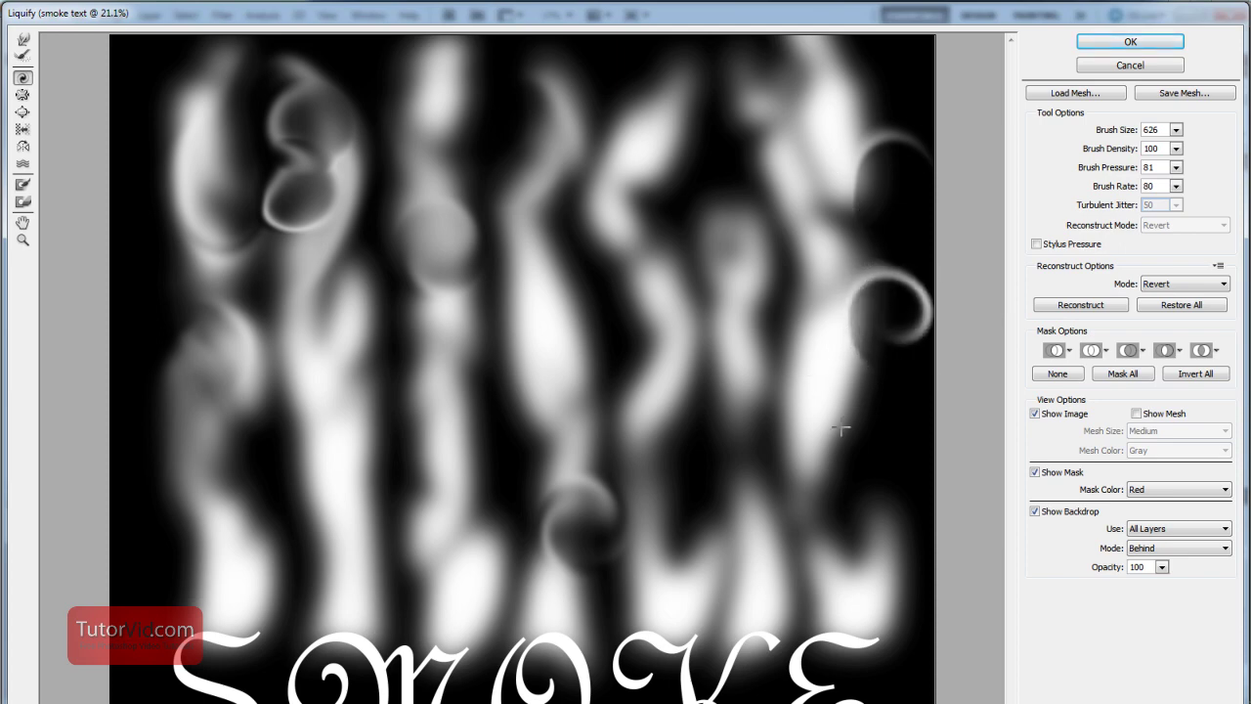
key(ctrl+z)
key(bracketright)
key(bracketright)
key(bracketright)
key(bracketright)
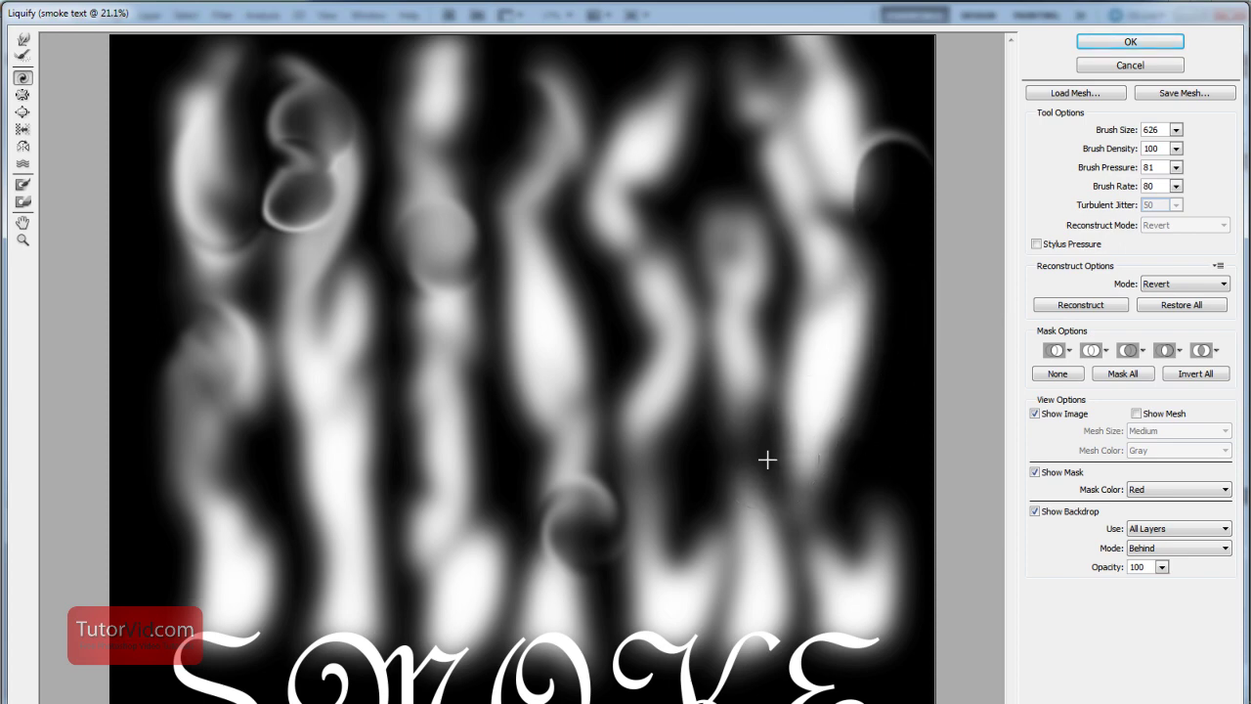
key(ctrl+z)
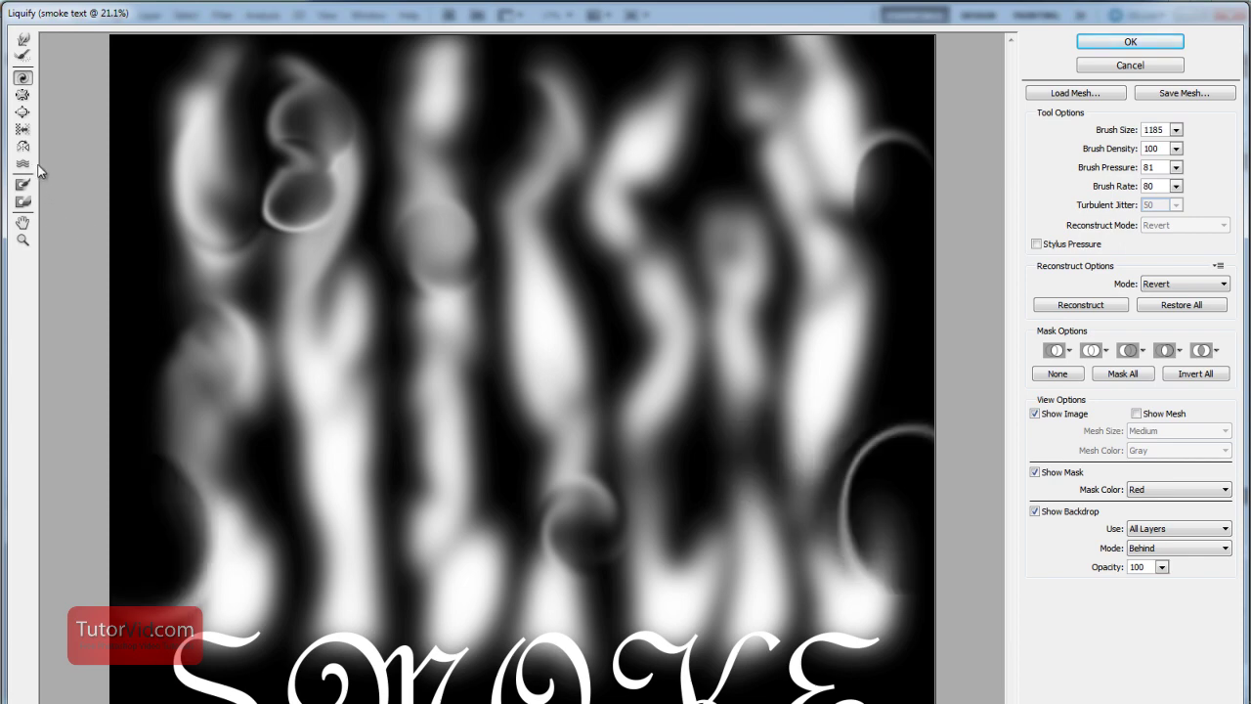
Bloat dark holes into the middle smoke with a 601-size brush
click(23, 95)
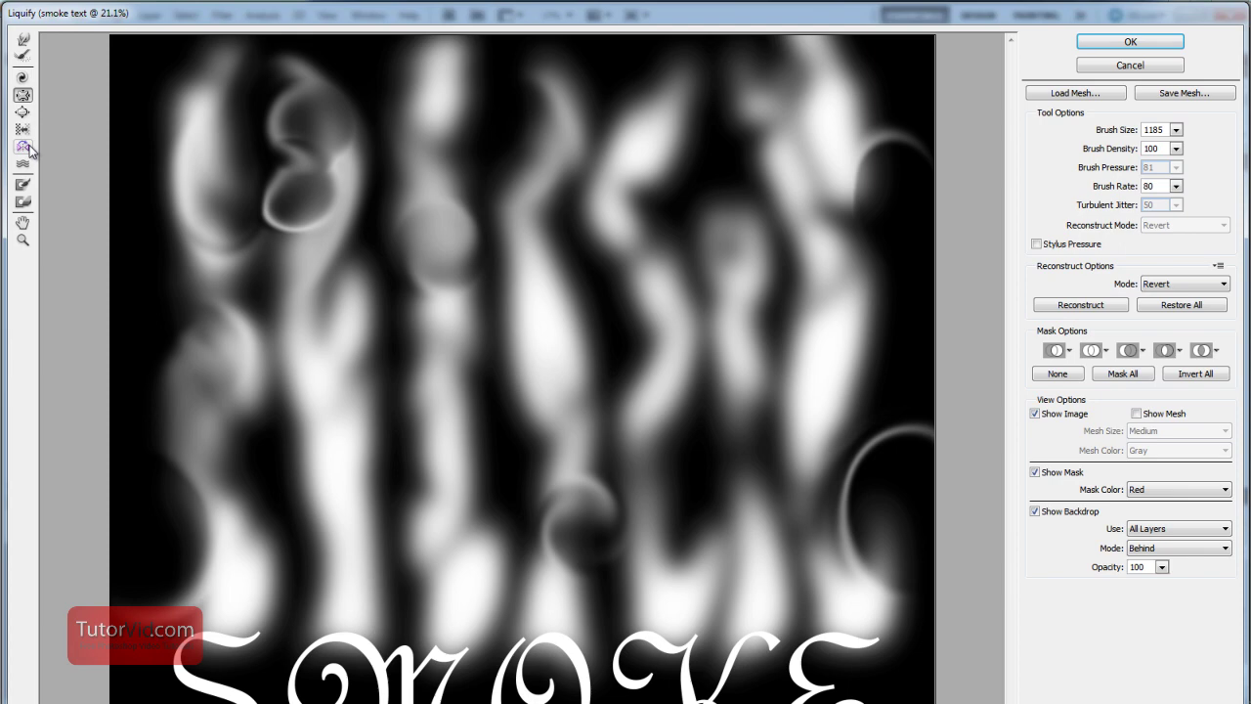
key(bracketleft)
key(bracketleft)
key(bracketleft)
key(bracketleft)
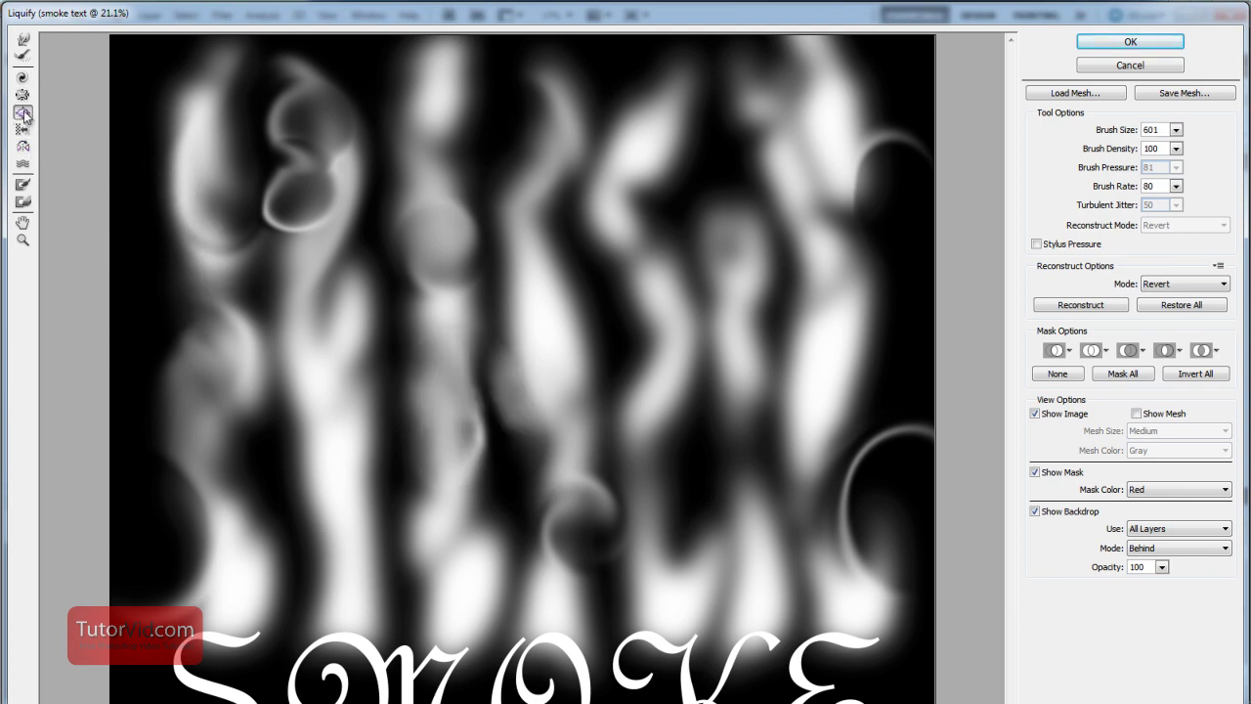
key(b)
click(499, 448)
mouse_move(499, 447)
mouse_down()
mouse_move(489, 390)
mouse_move(494, 439)
mouse_up()
mouse_move(601, 310)
mouse_down()
mouse_move(575, 236)
mouse_move(602, 306)
mouse_move(595, 77)
mouse_up()
Forward-warp the dark blobs upward and pull a bright streak toward the top edge
key(w)
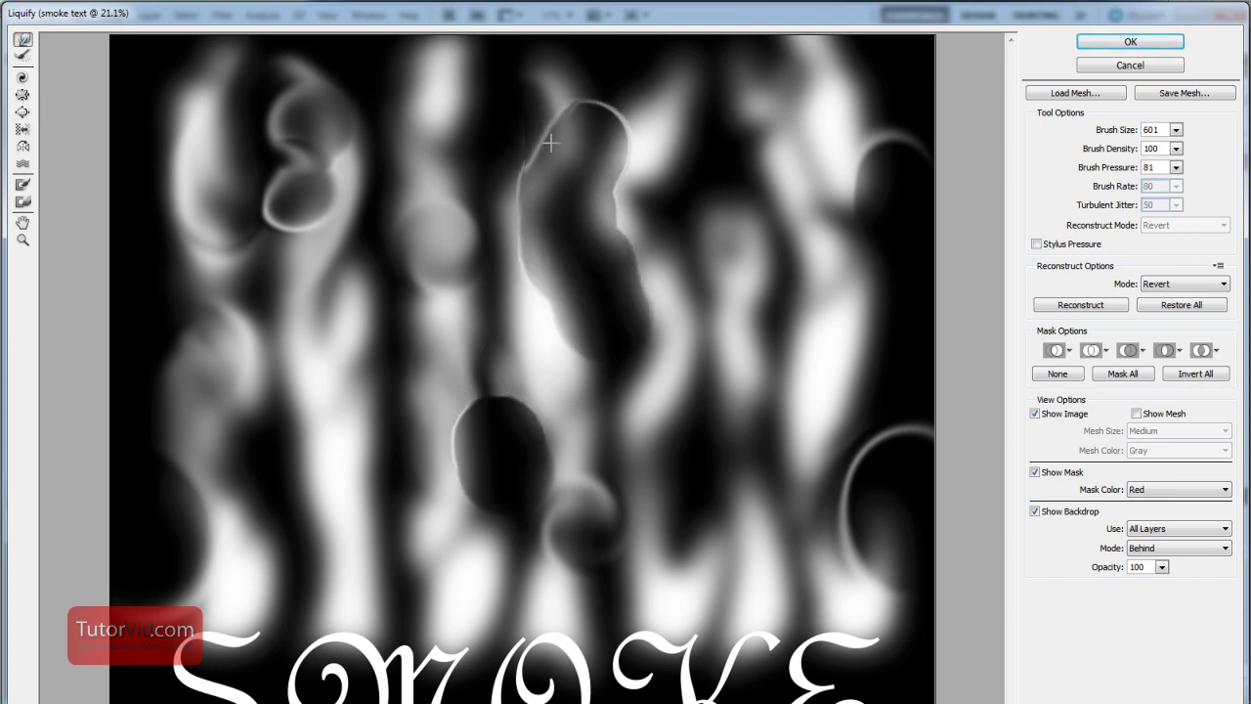
drag(554, 140, 615, 79)
drag(489, 420, 479, 313)
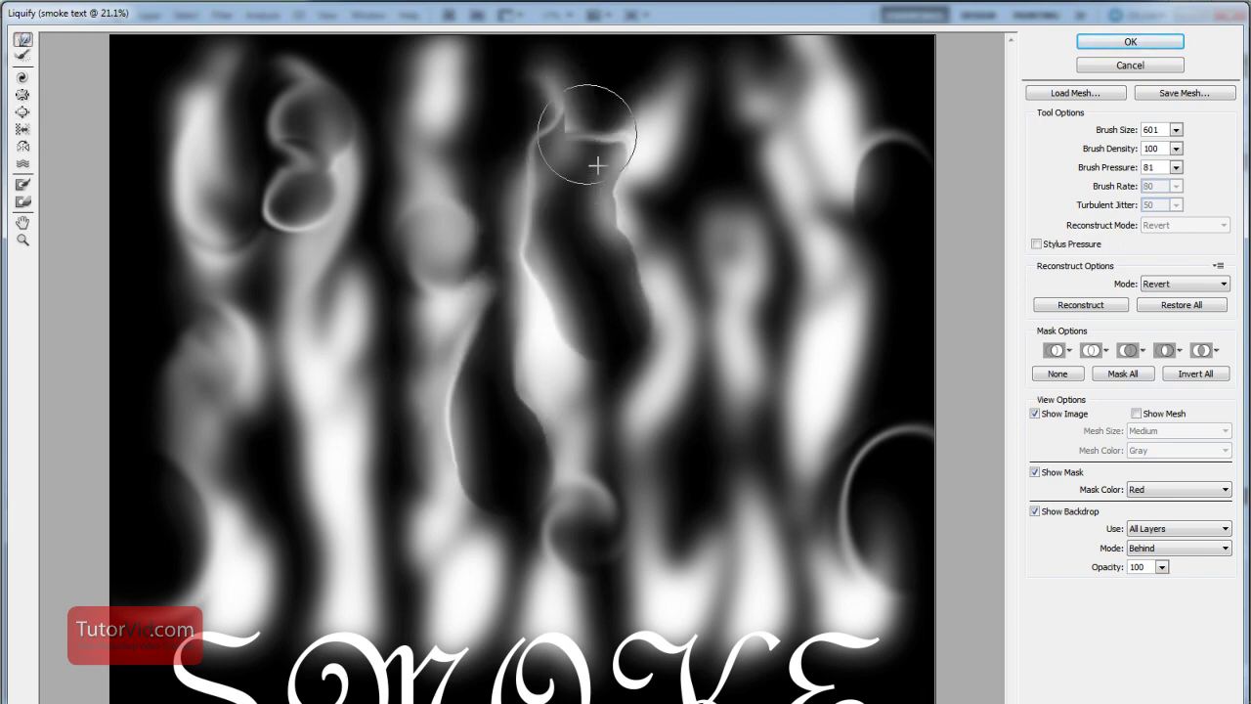
drag(595, 165, 767, 57)
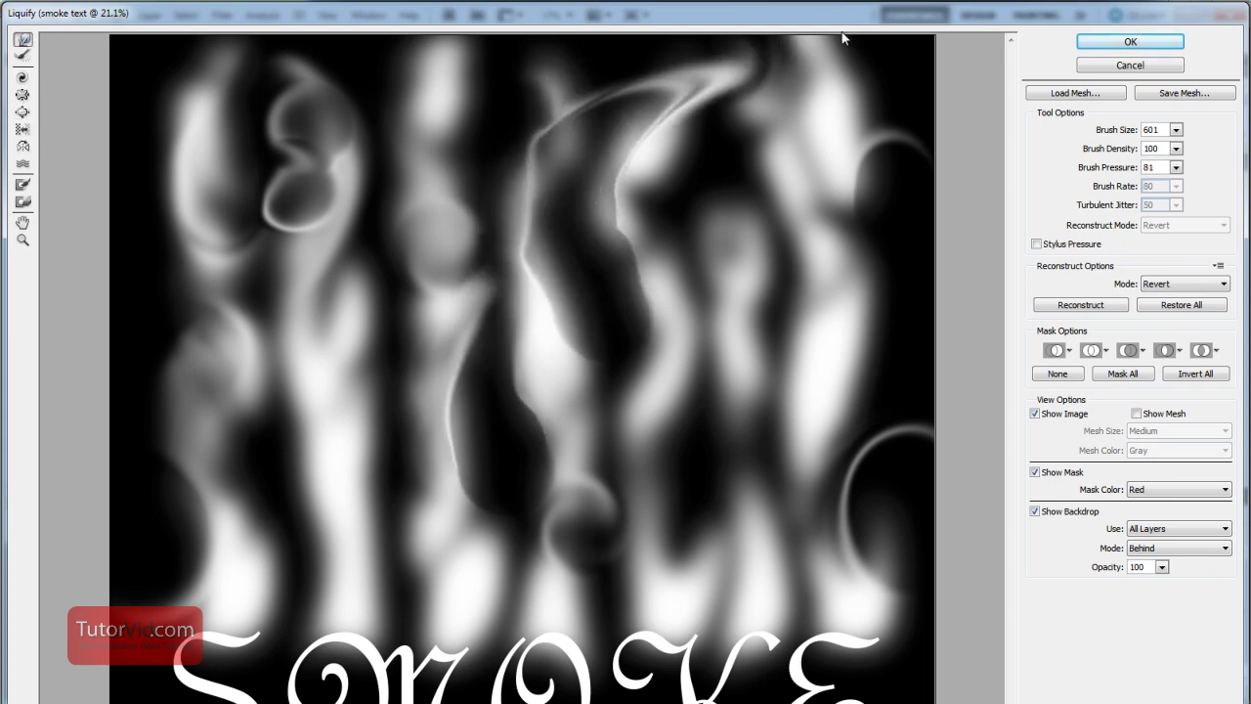
Apply the Liquify result and lower smoke copy 2's opacity to 45%
click(1137, 42)
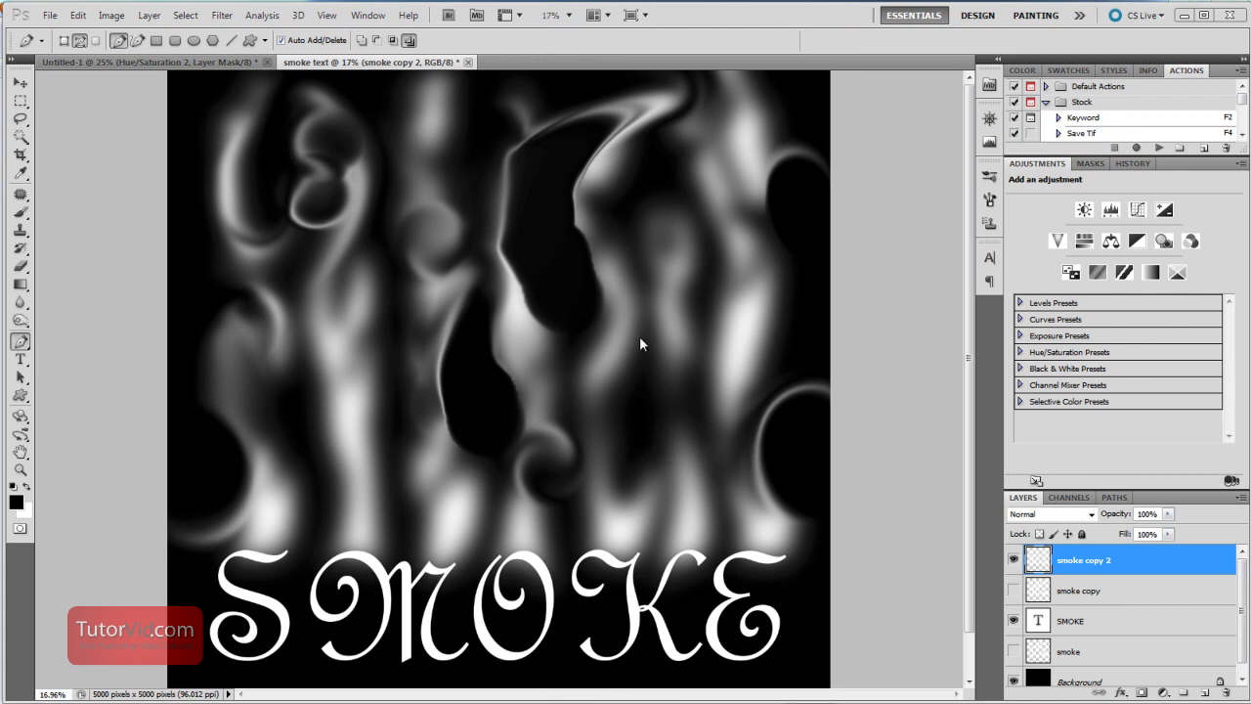
click(1014, 590)
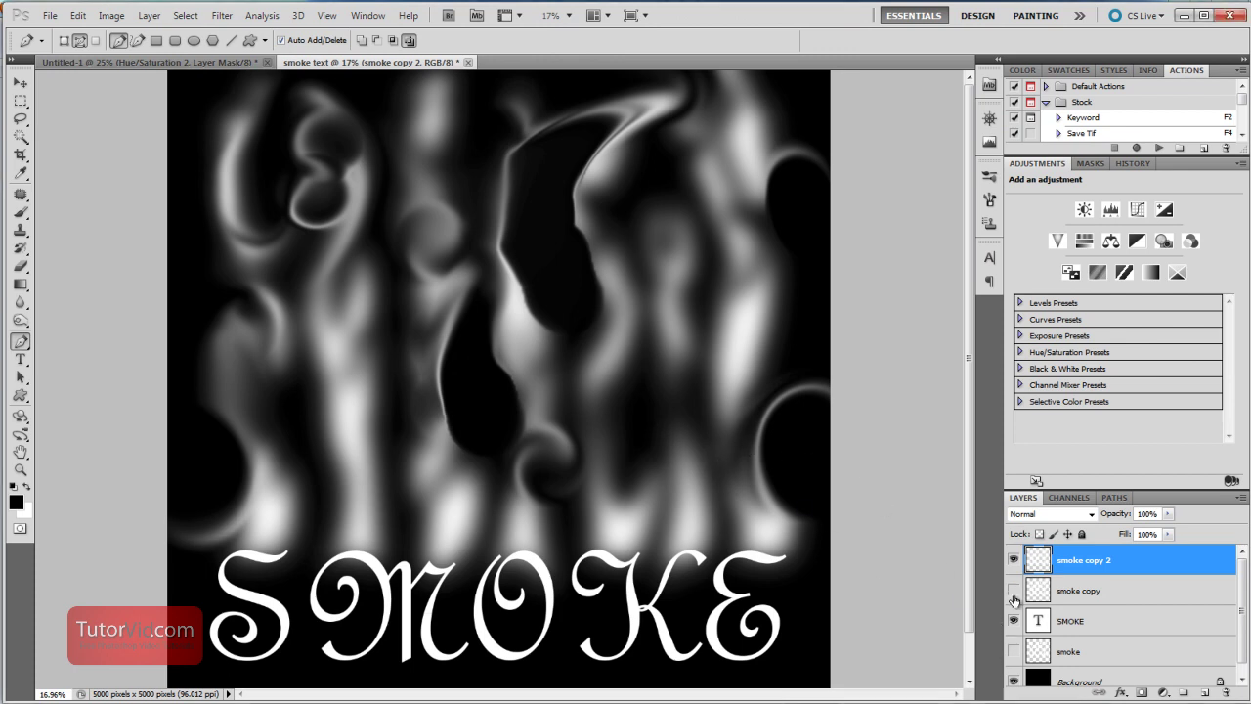
click(1014, 589)
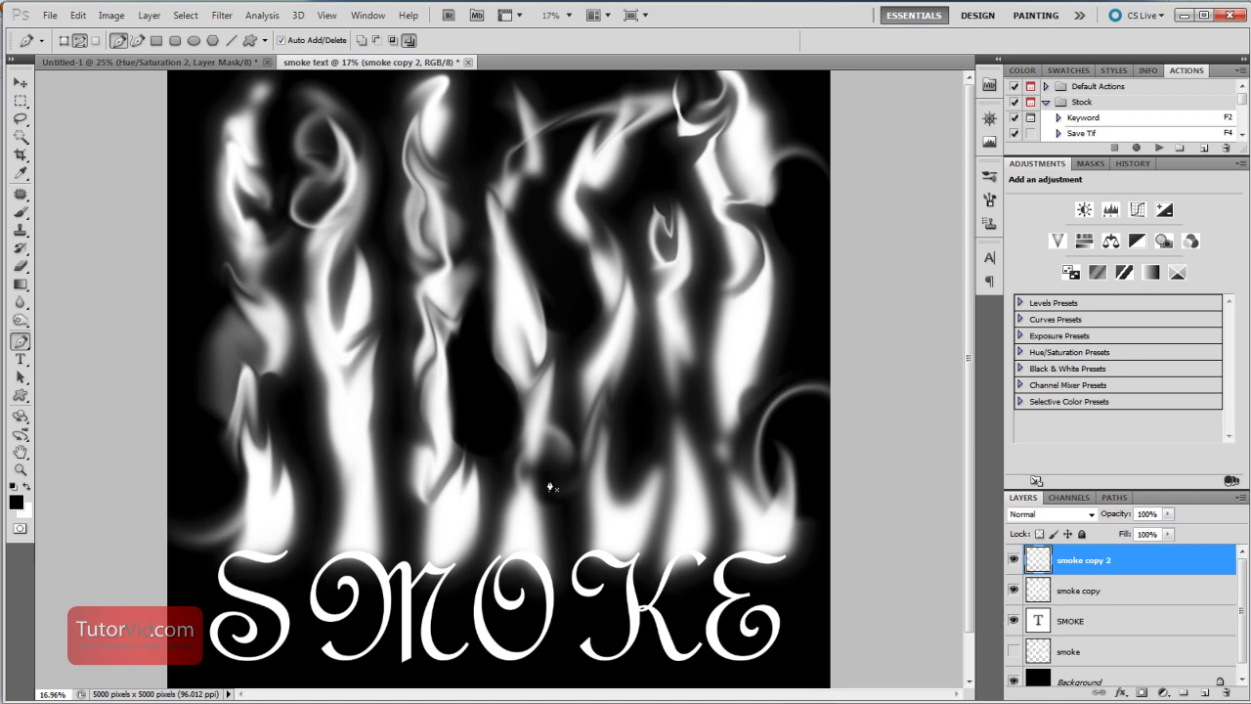
click(1168, 516)
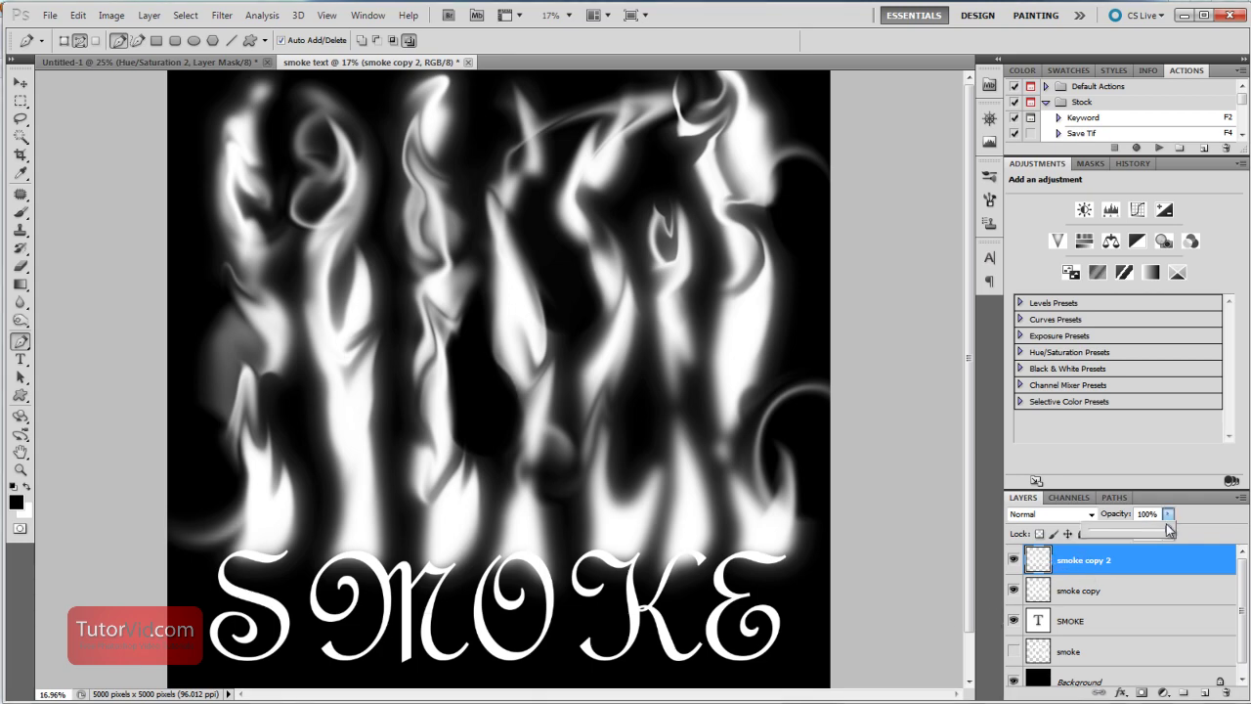
drag(1159, 533, 1139, 529)
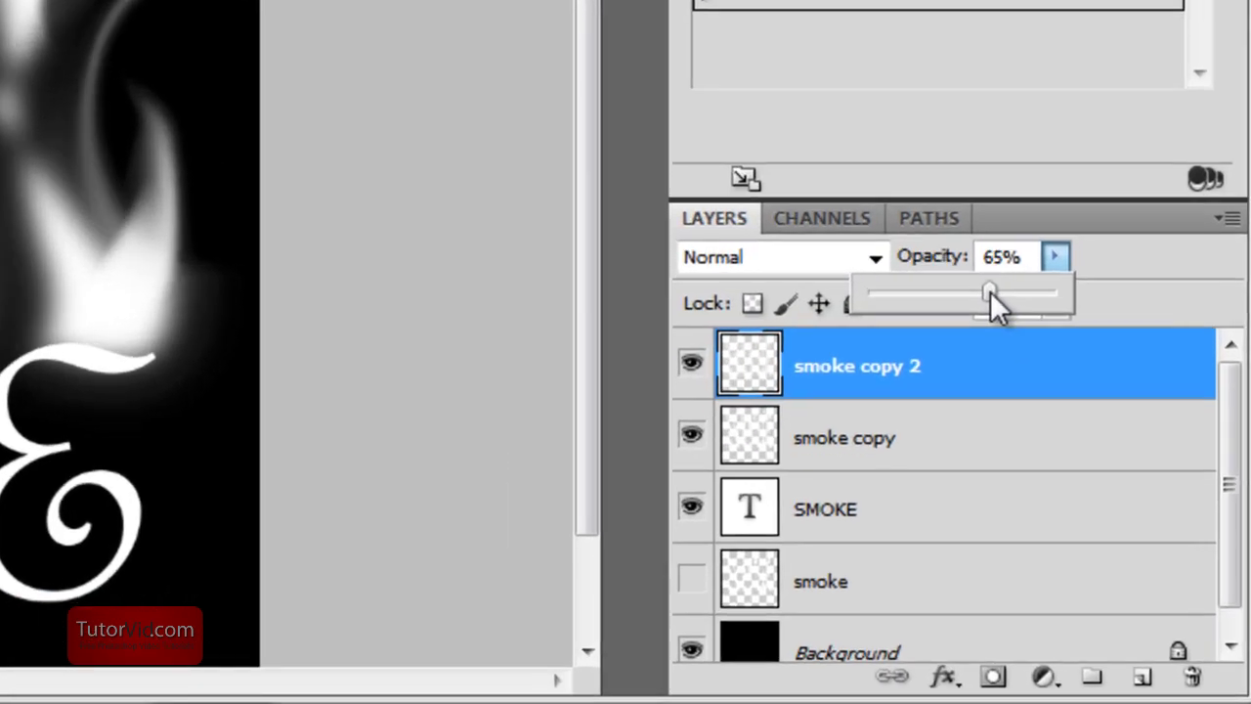
mouse_move(974, 289)
mouse_down()
mouse_move(933, 289)
mouse_move(953, 290)
mouse_up()
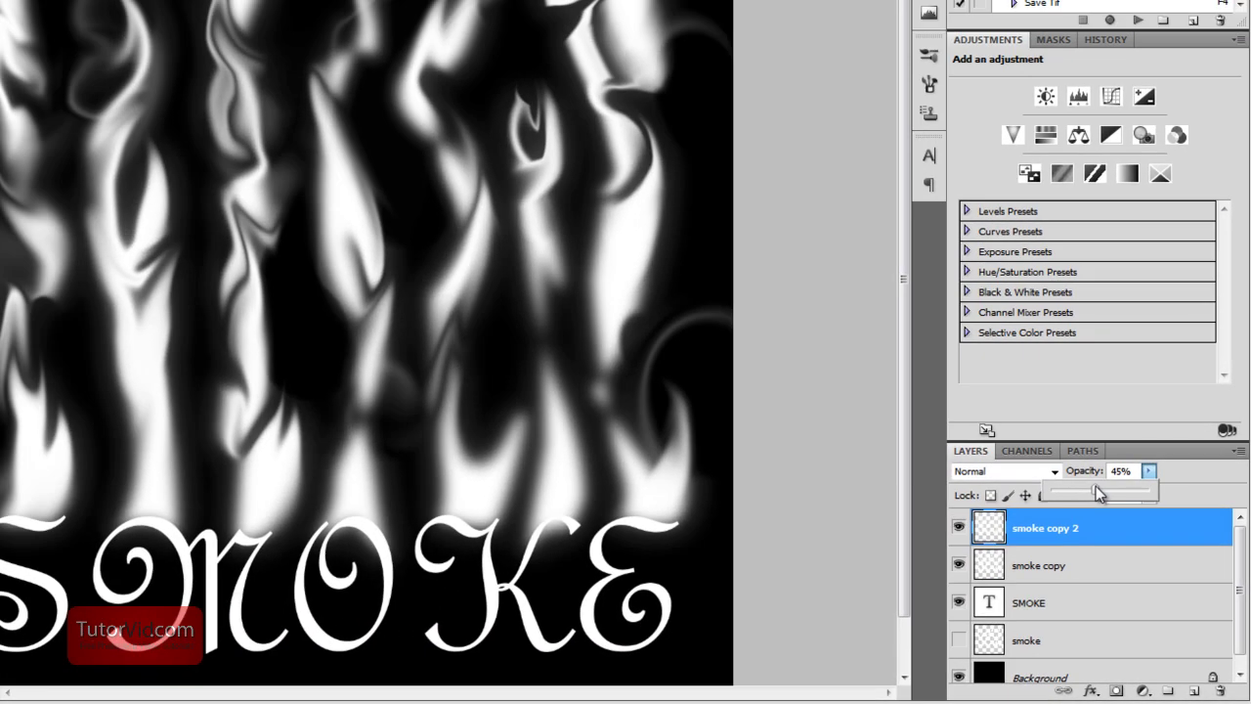
Select the smoke copy layer and keep its opacity at 100%
click(1083, 567)
click(1149, 472)
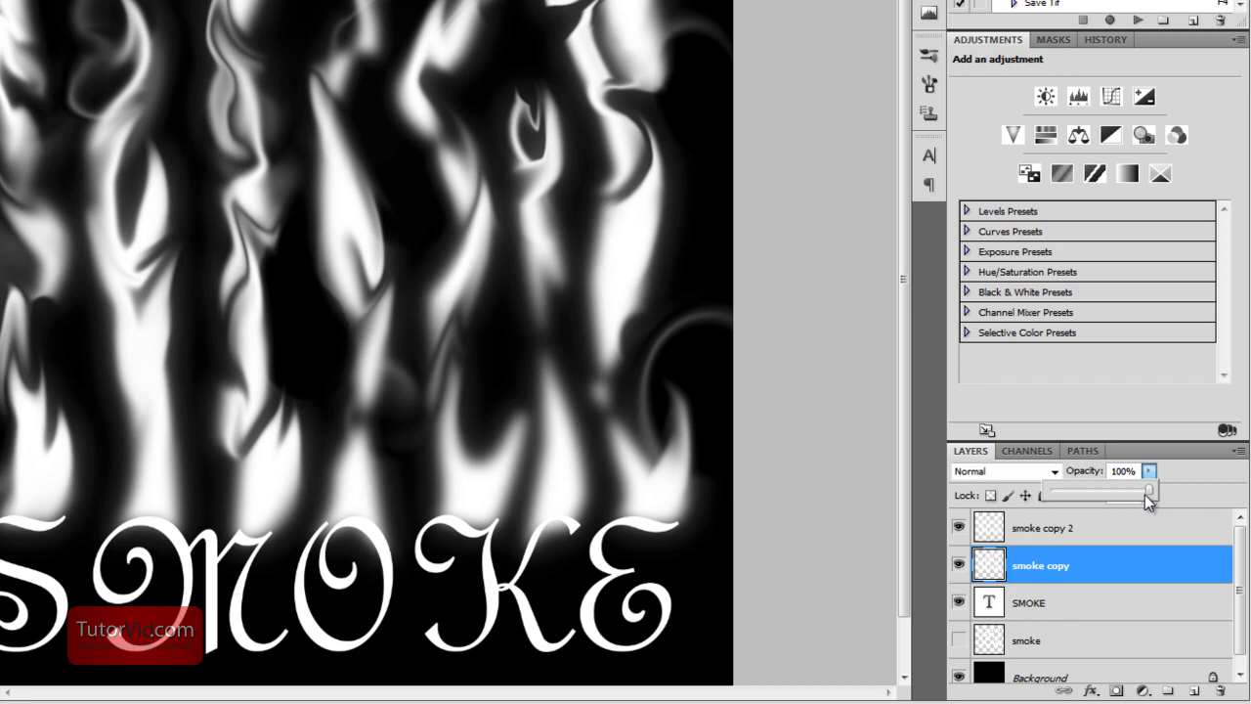
mouse_move(1151, 497)
mouse_down()
mouse_move(1134, 497)
mouse_move(1171, 494)
mouse_up()
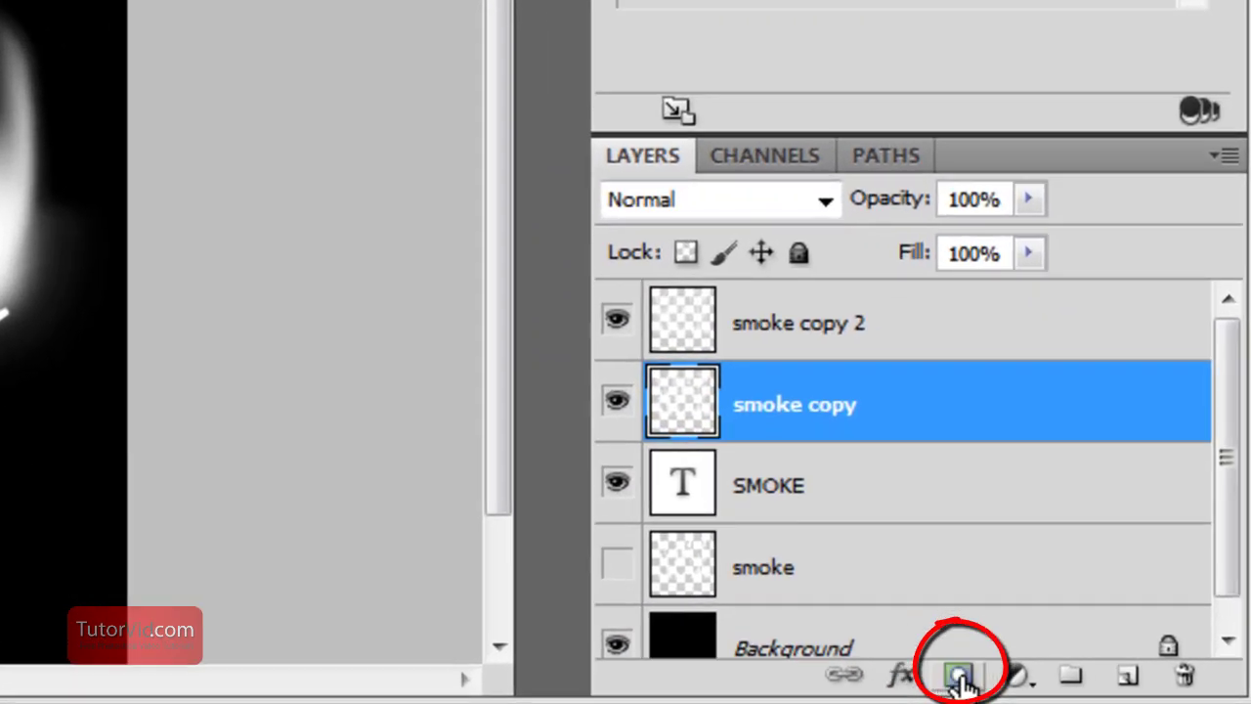
Mask smoke copy and fade its top with a vertical black-to-white gradient
click(959, 677)
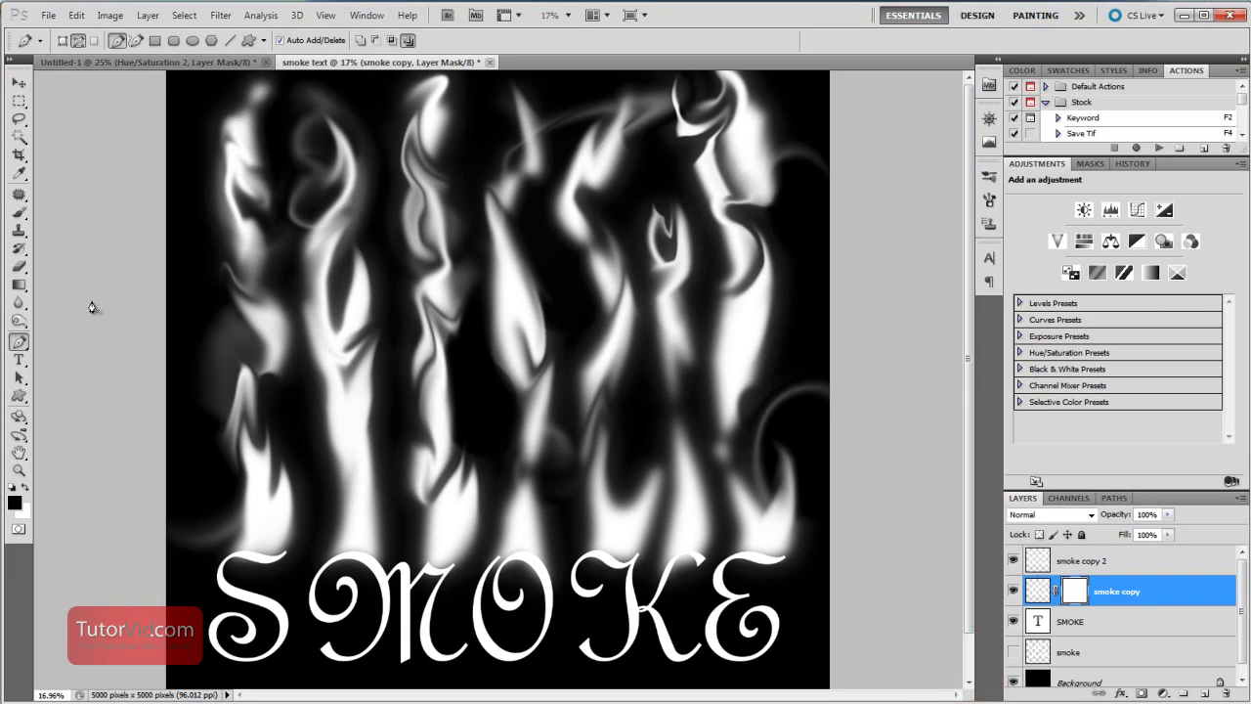
key(g)
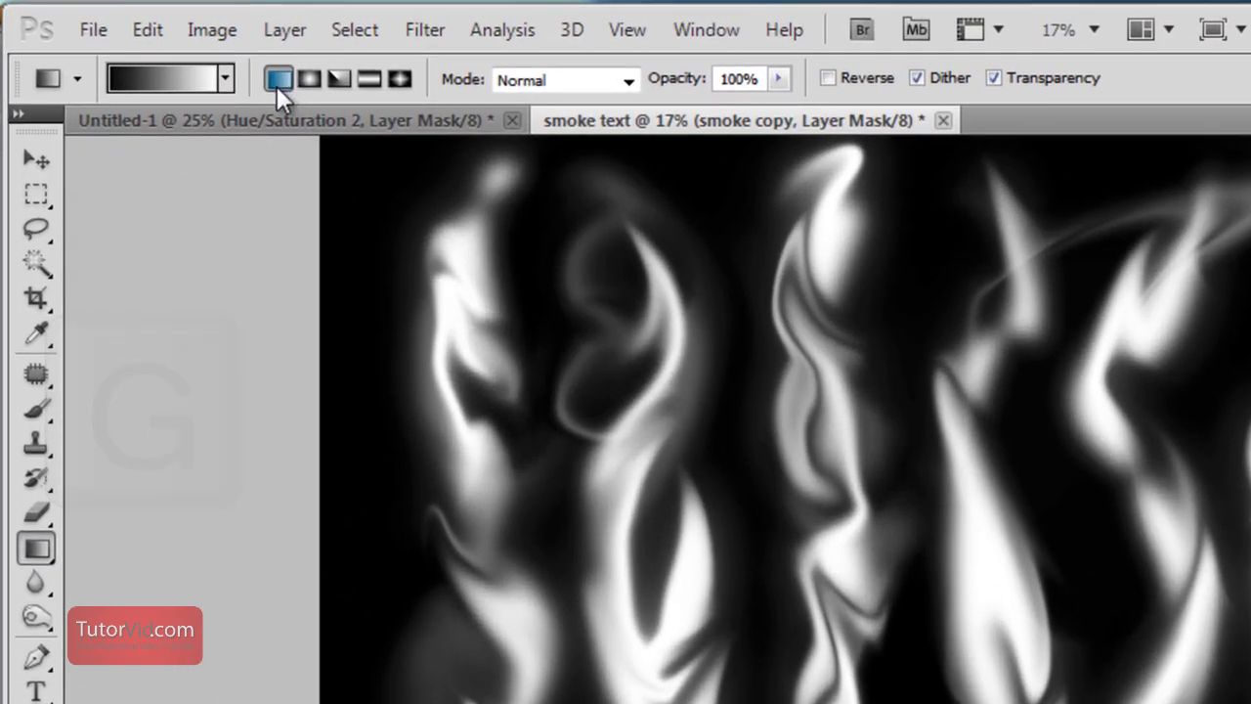
click(231, 79)
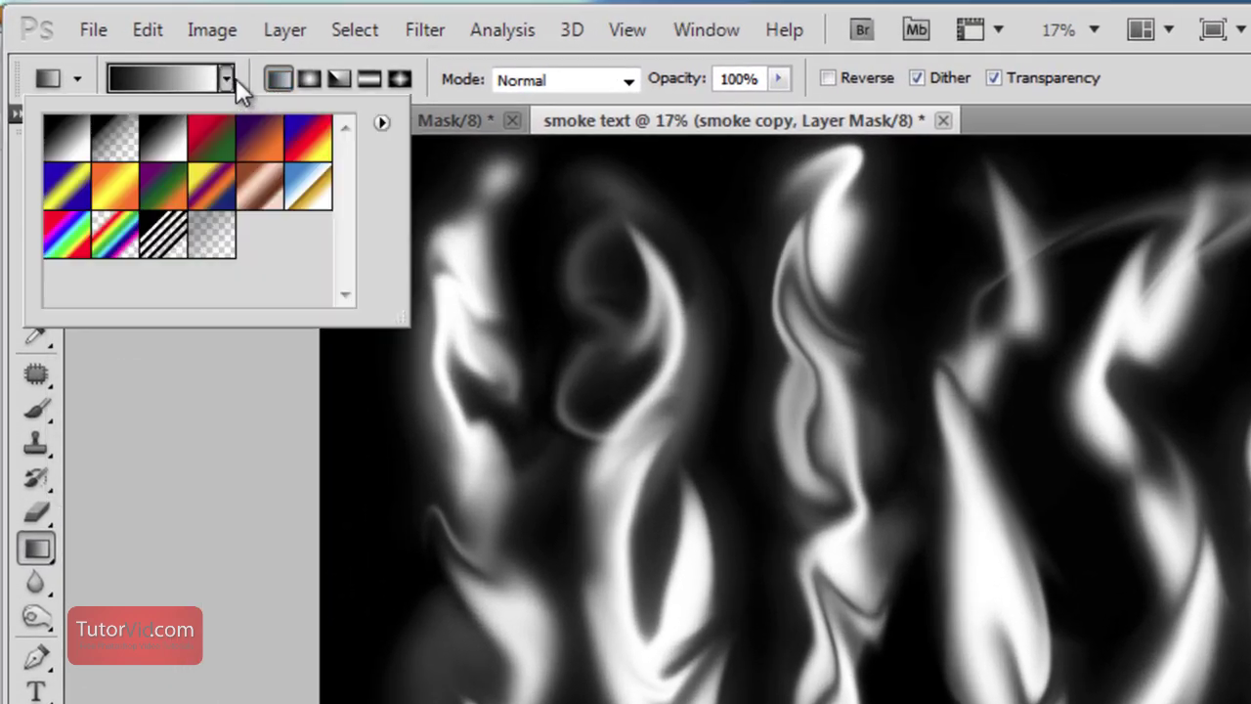
click(72, 148)
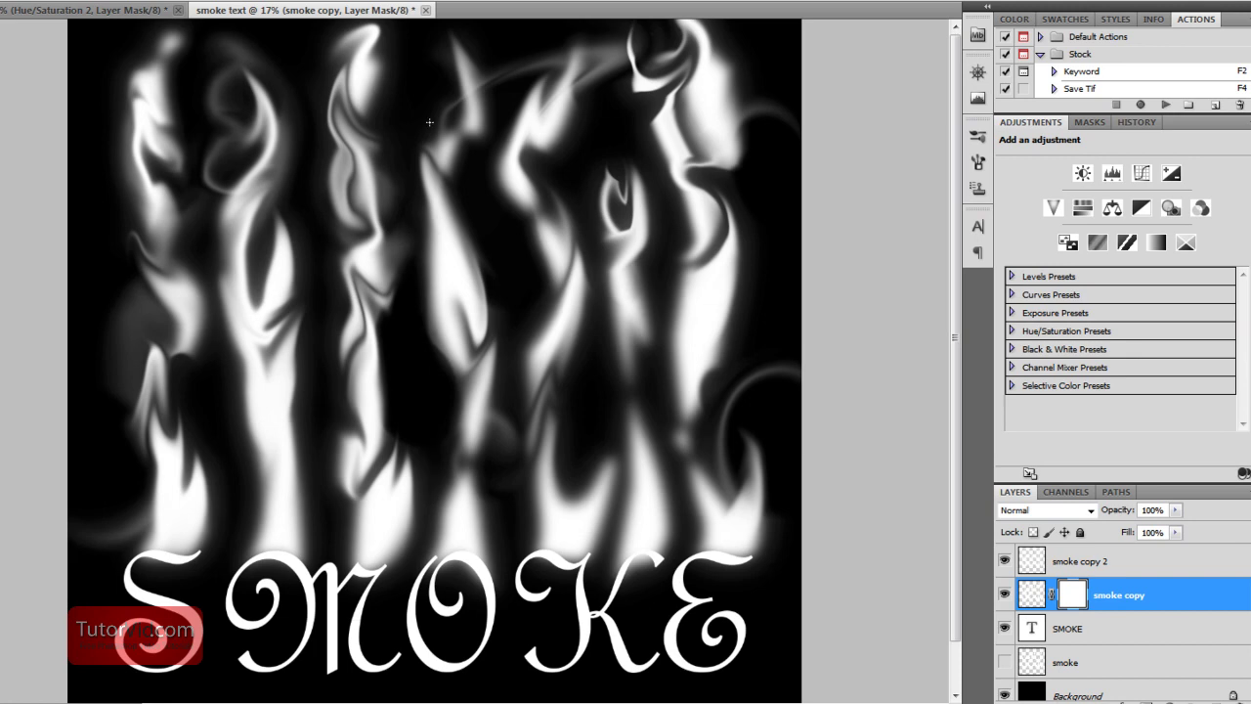
drag(429, 122, 437, 478)
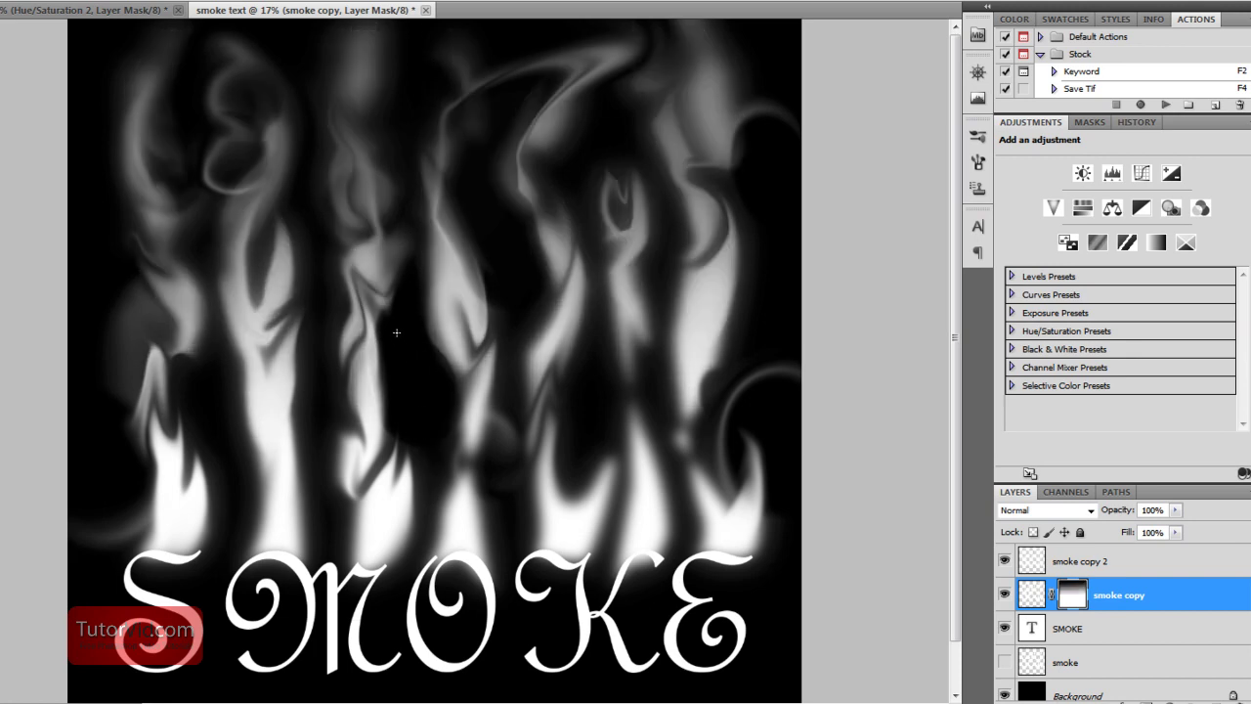
drag(421, 55, 434, 495)
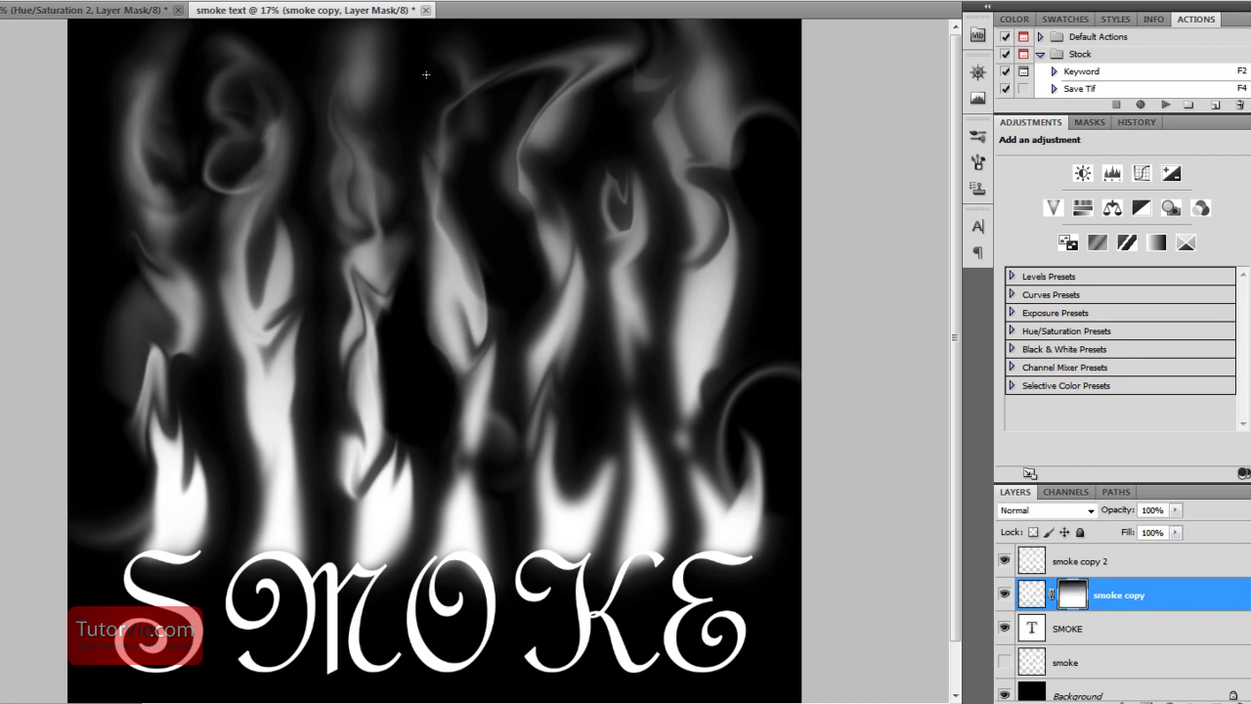
Mask smoke copy 2 and fade it with a diagonal gradient toward the upper right
click(1107, 563)
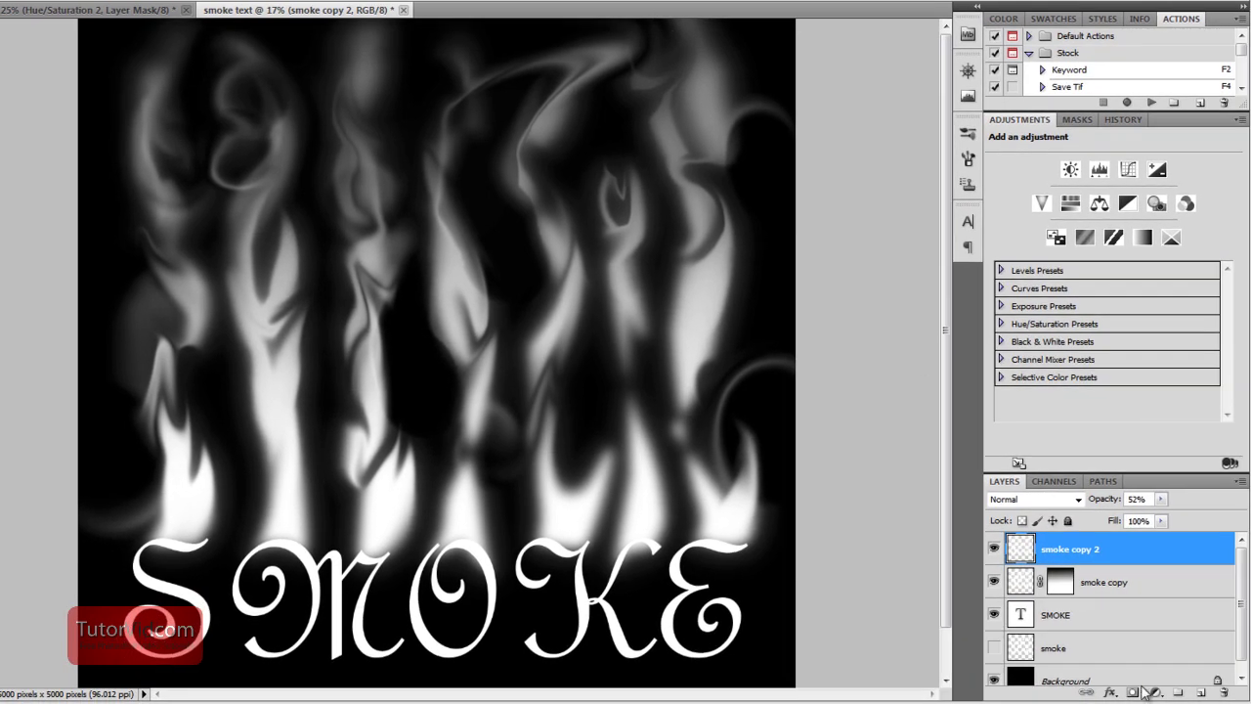
click(1133, 693)
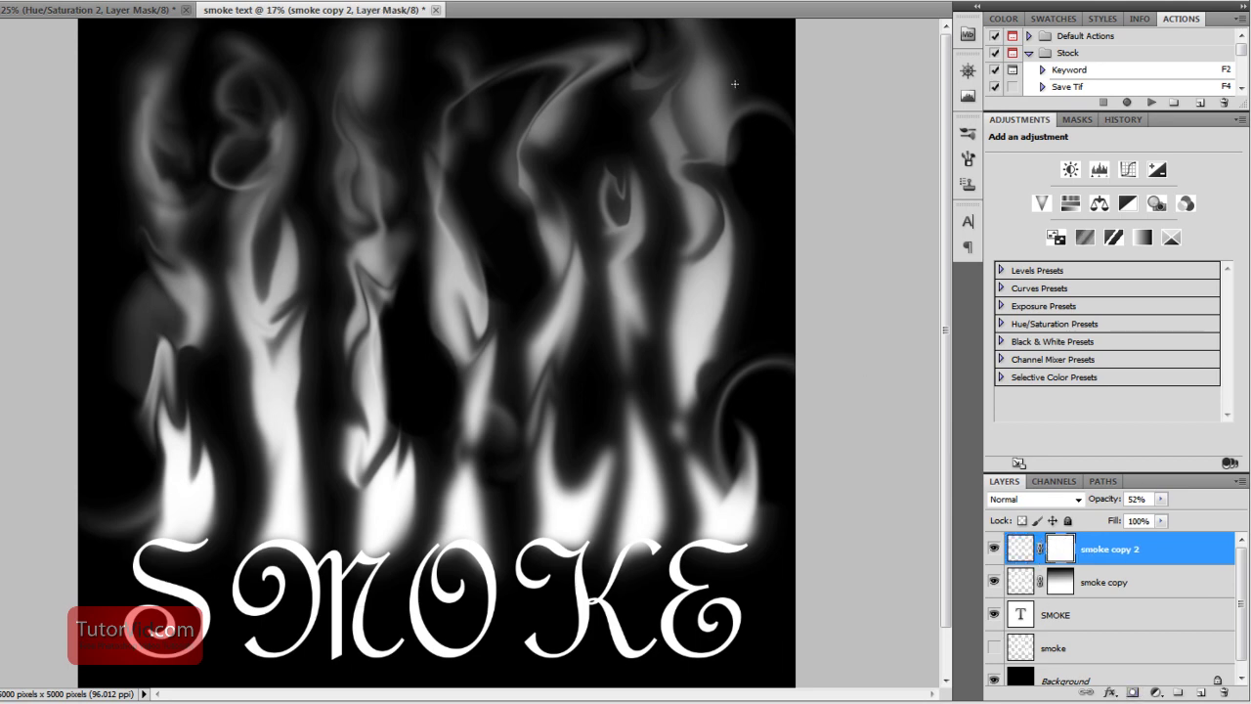
drag(717, 45, 441, 487)
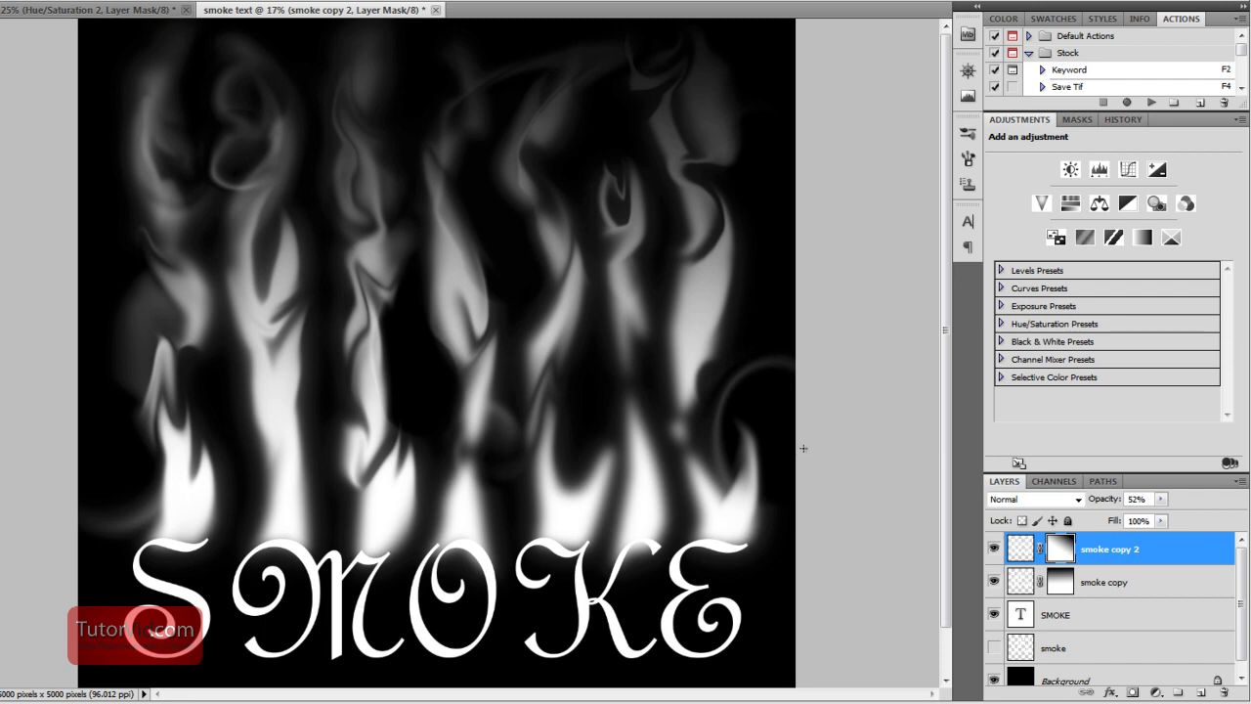
Duplicate the pixels of smoke copy 2 and smoke copy
key(ctrl+2)
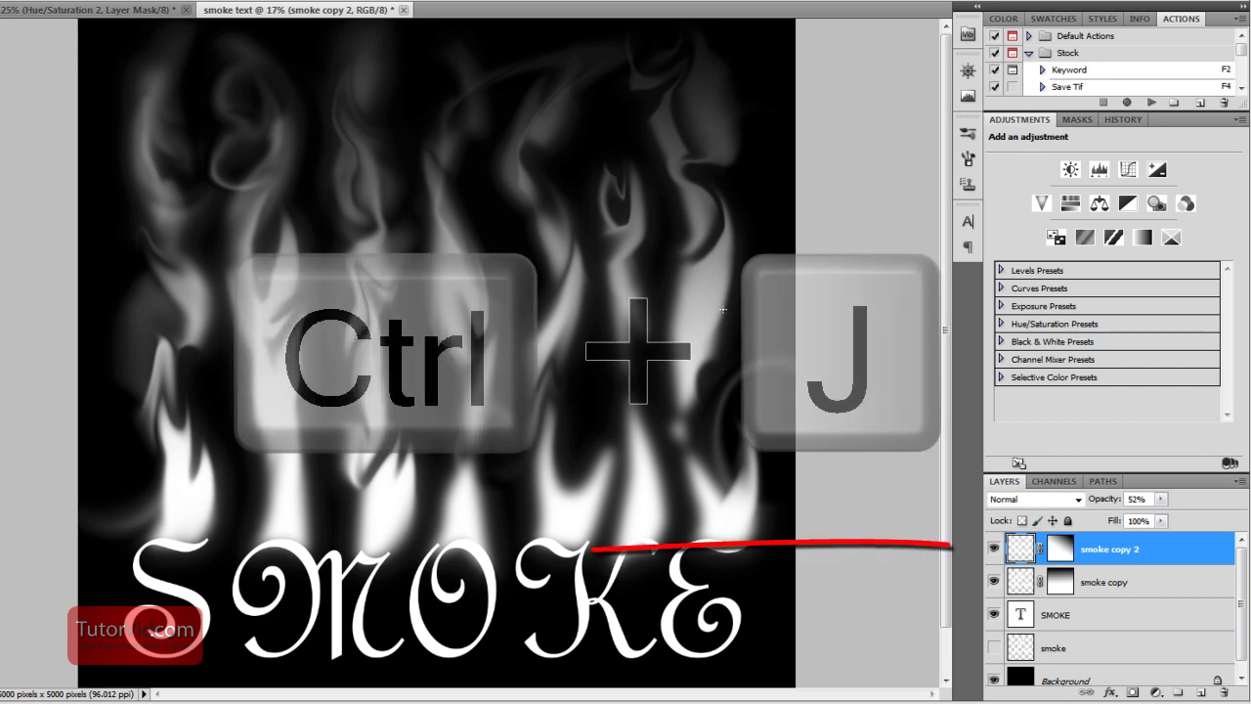
key(ctrl+j)
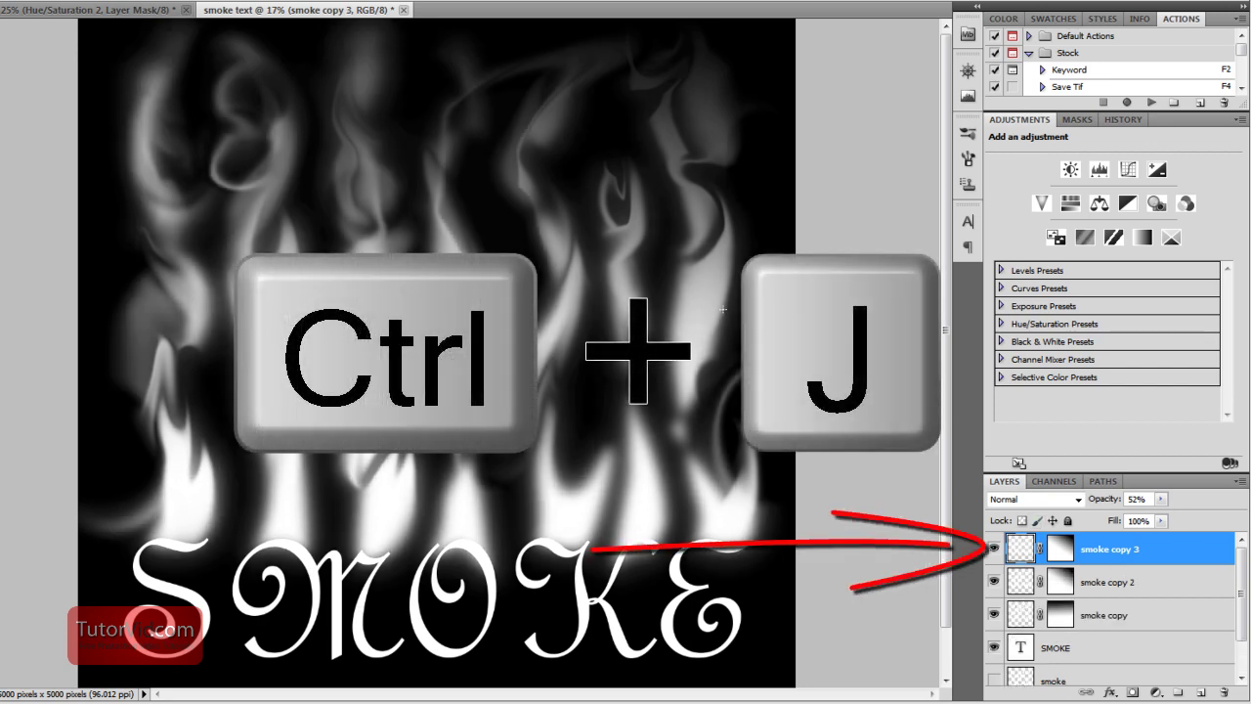
click(1125, 615)
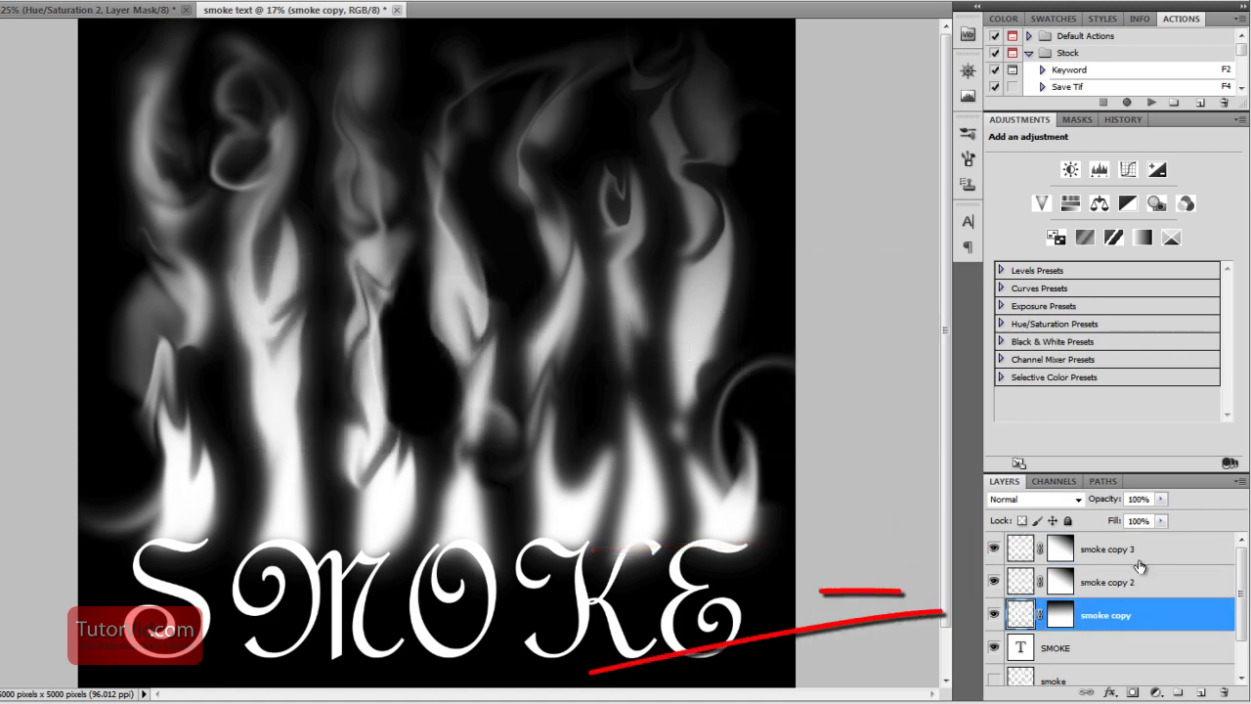
key(ctrl+j)
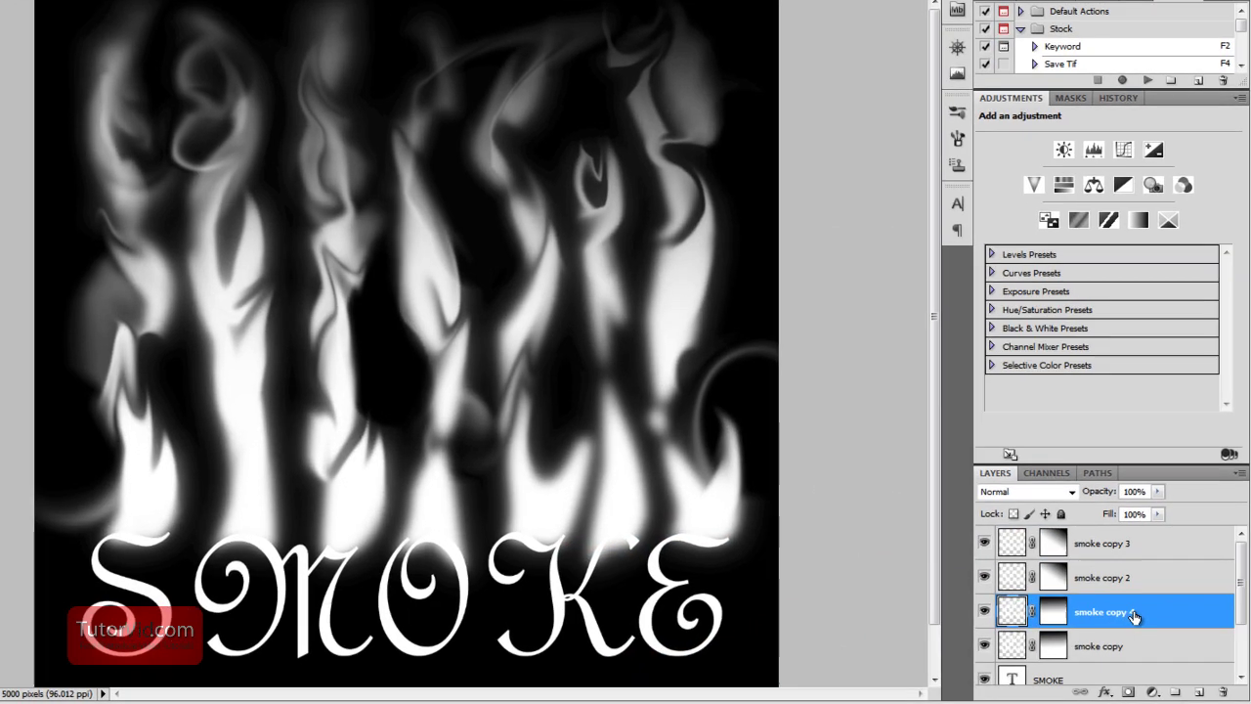
Place smoke copy 4 under smoke copy 3 and merge them into smoke copy 3
drag(1134, 616, 1143, 613)
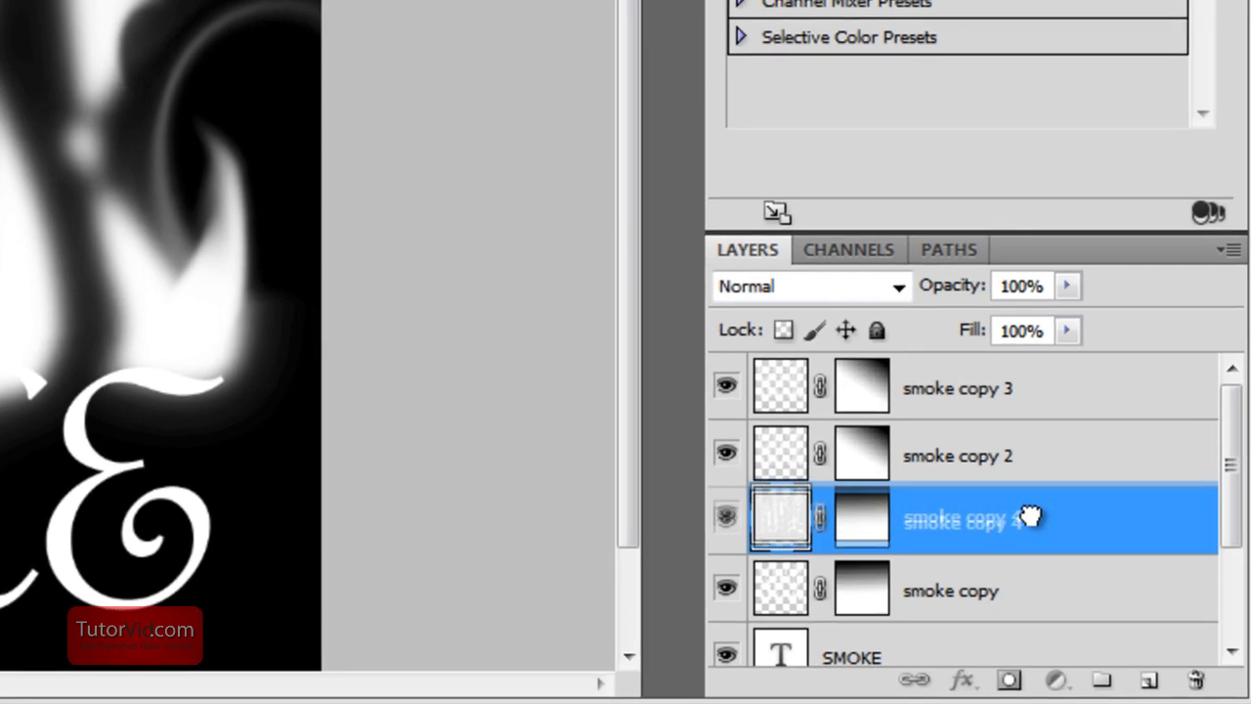
drag(1031, 517, 1047, 430)
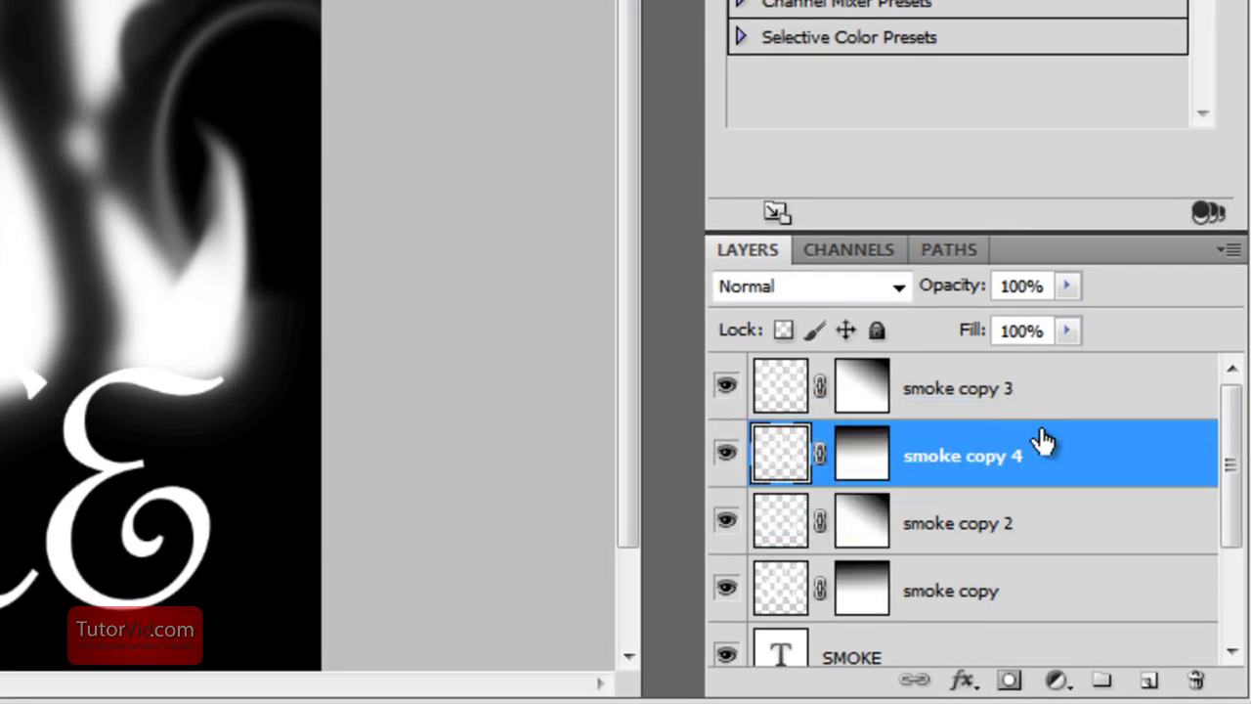
shift+click(1042, 399)
right_click(1048, 389)
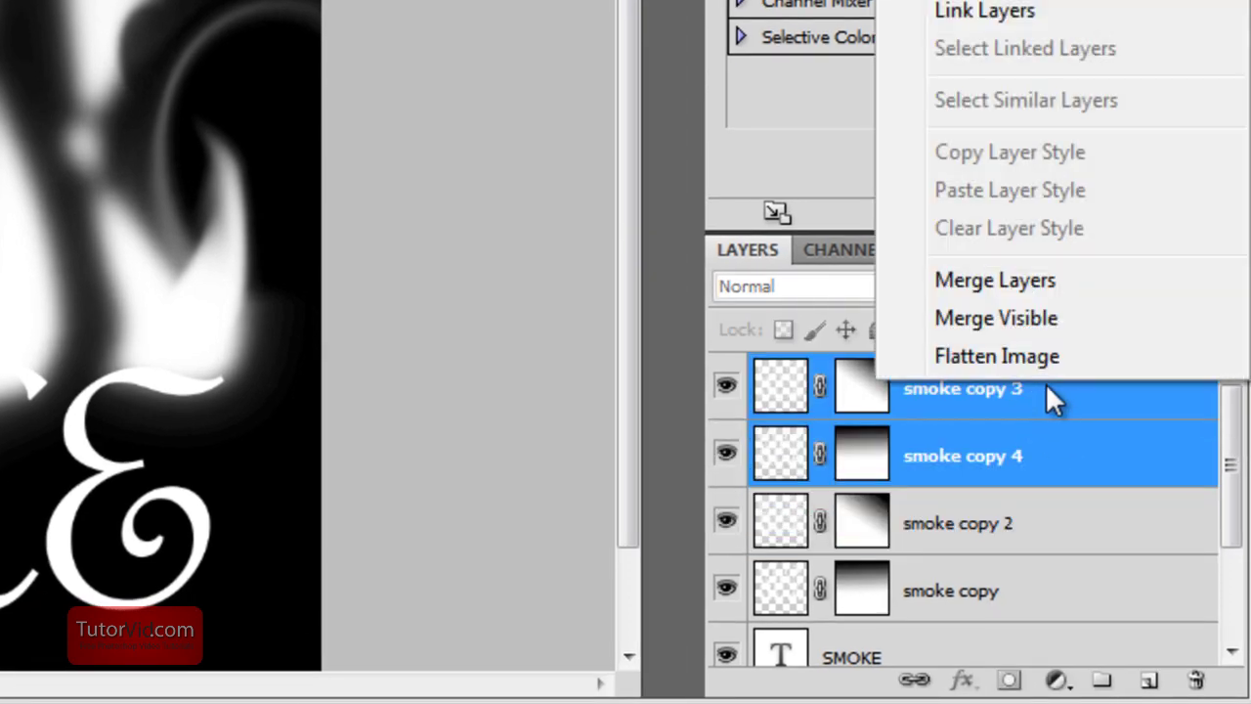
click(1069, 280)
click(728, 384)
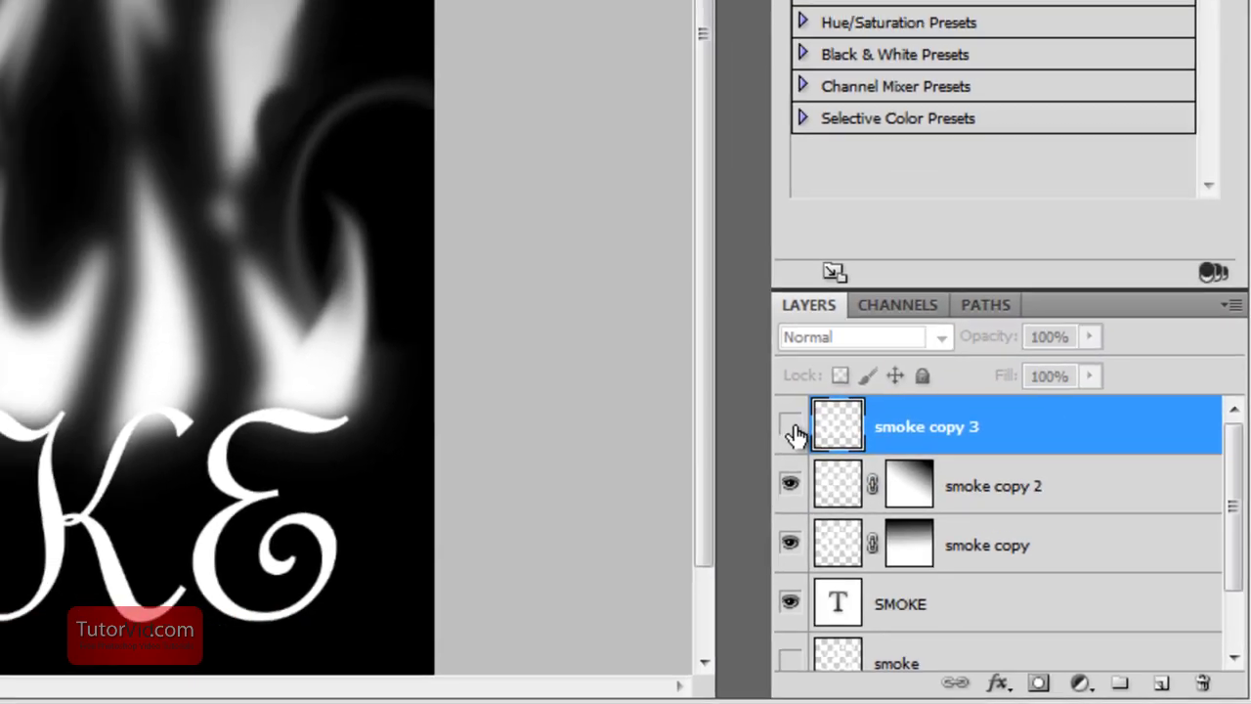
click(797, 433)
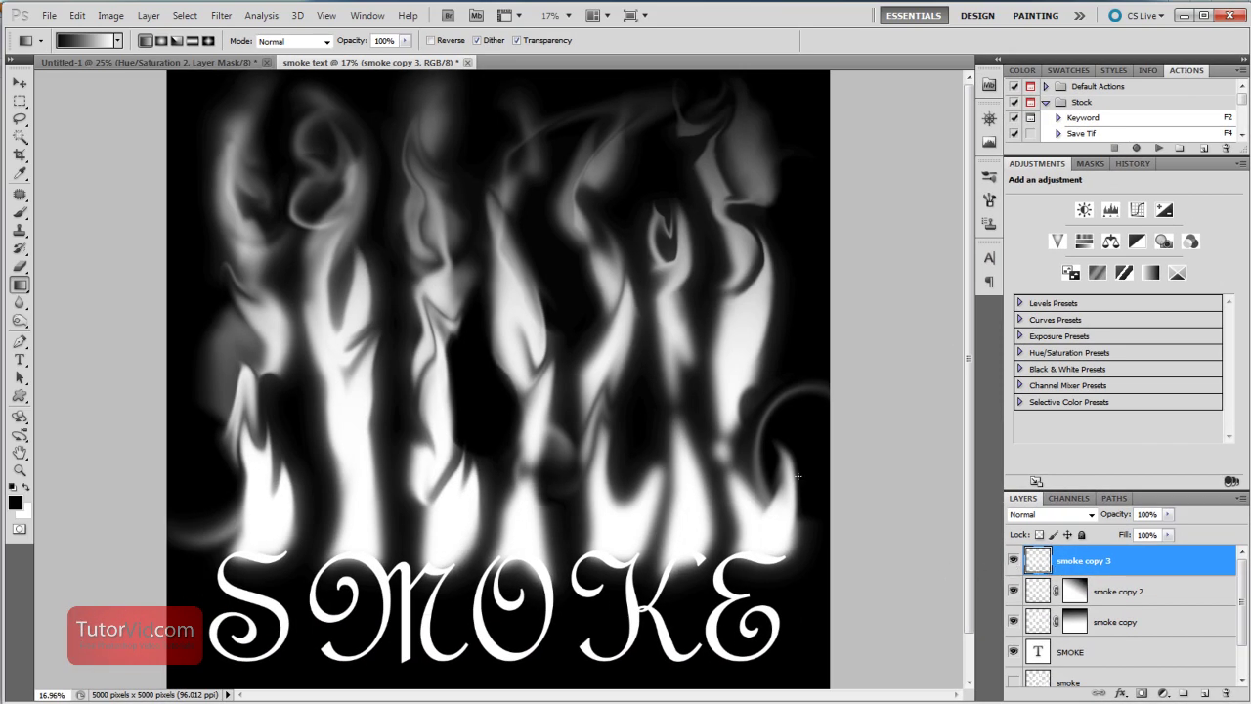
Apply a 75.8-pixel Gaussian Blur to smoke copy 3
click(221, 15)
mouse_move(266, 159)
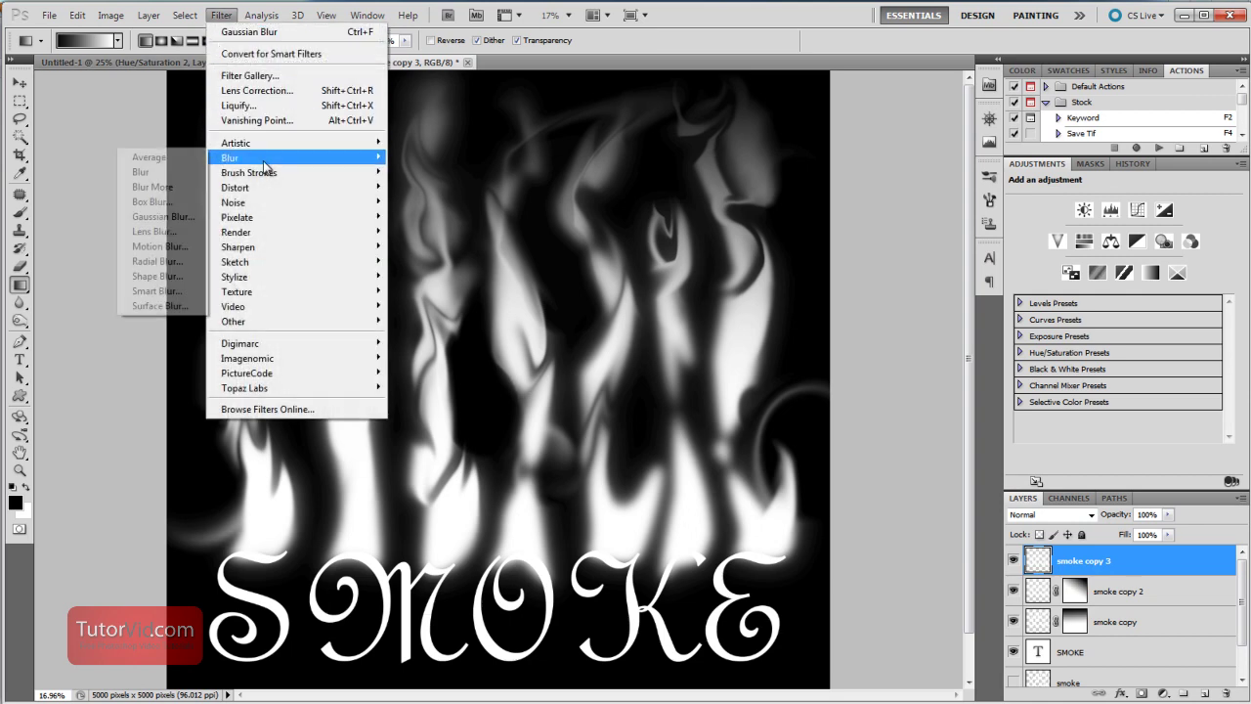
click(161, 216)
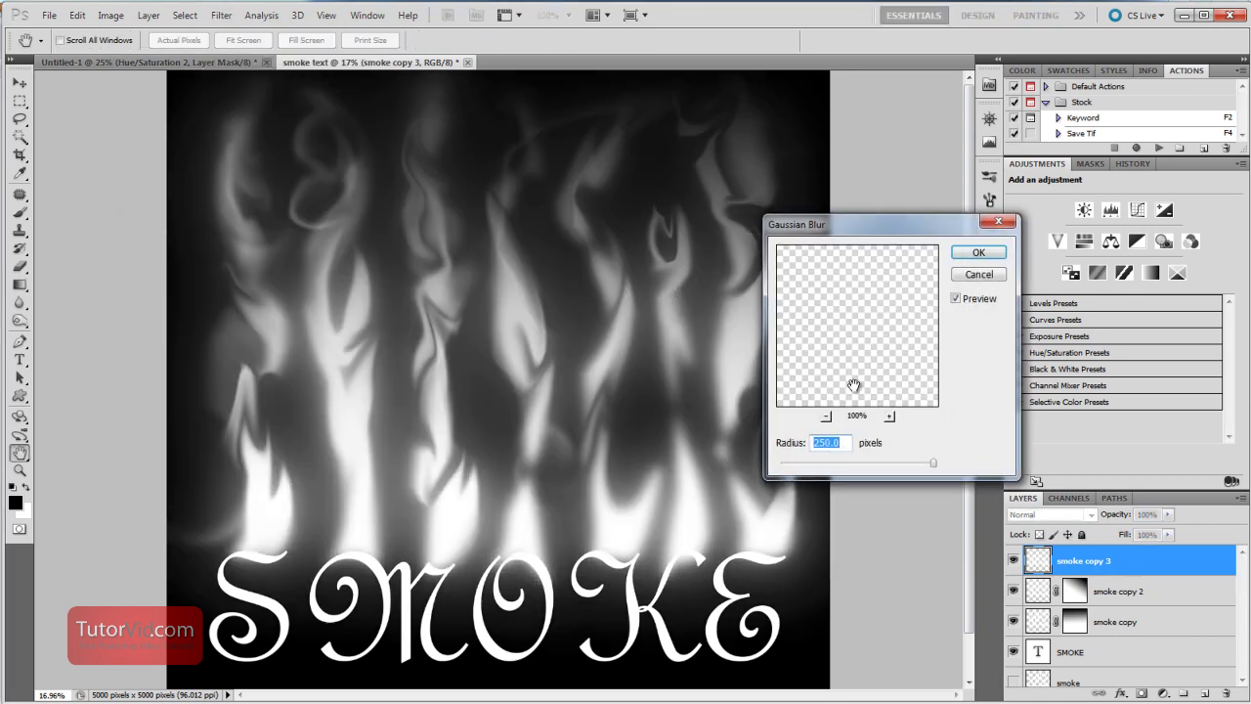
drag(891, 462, 852, 469)
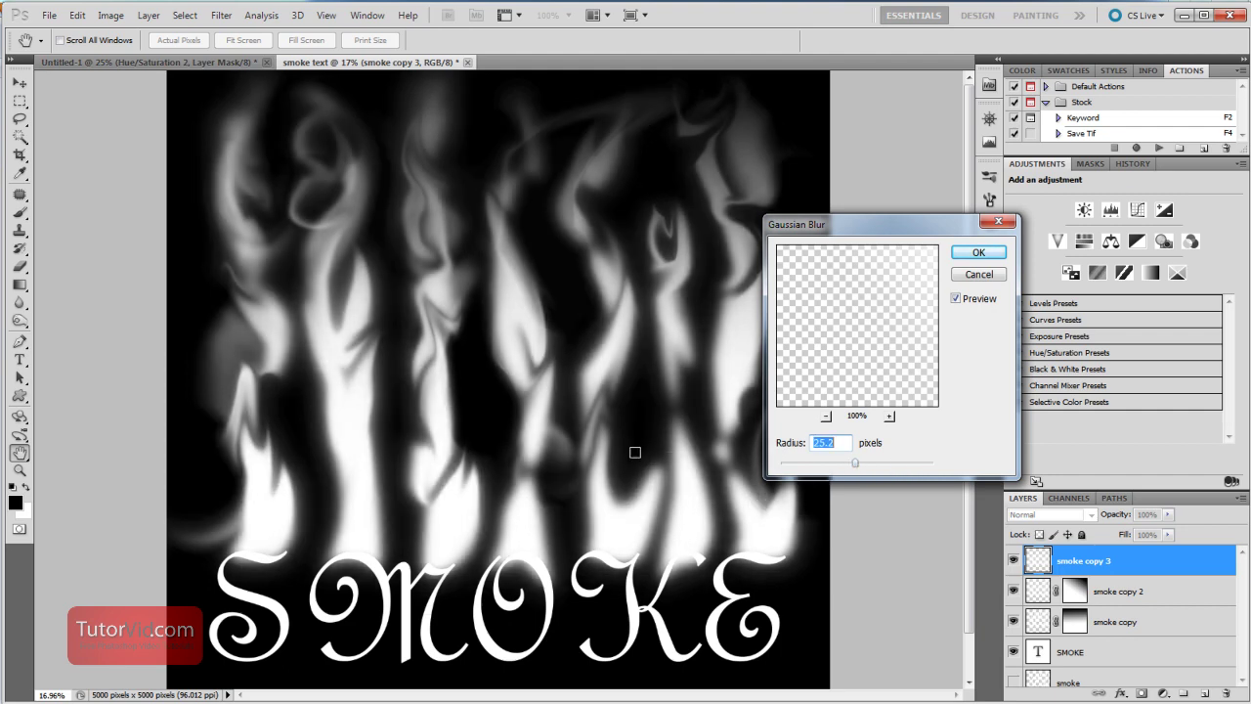
click(979, 252)
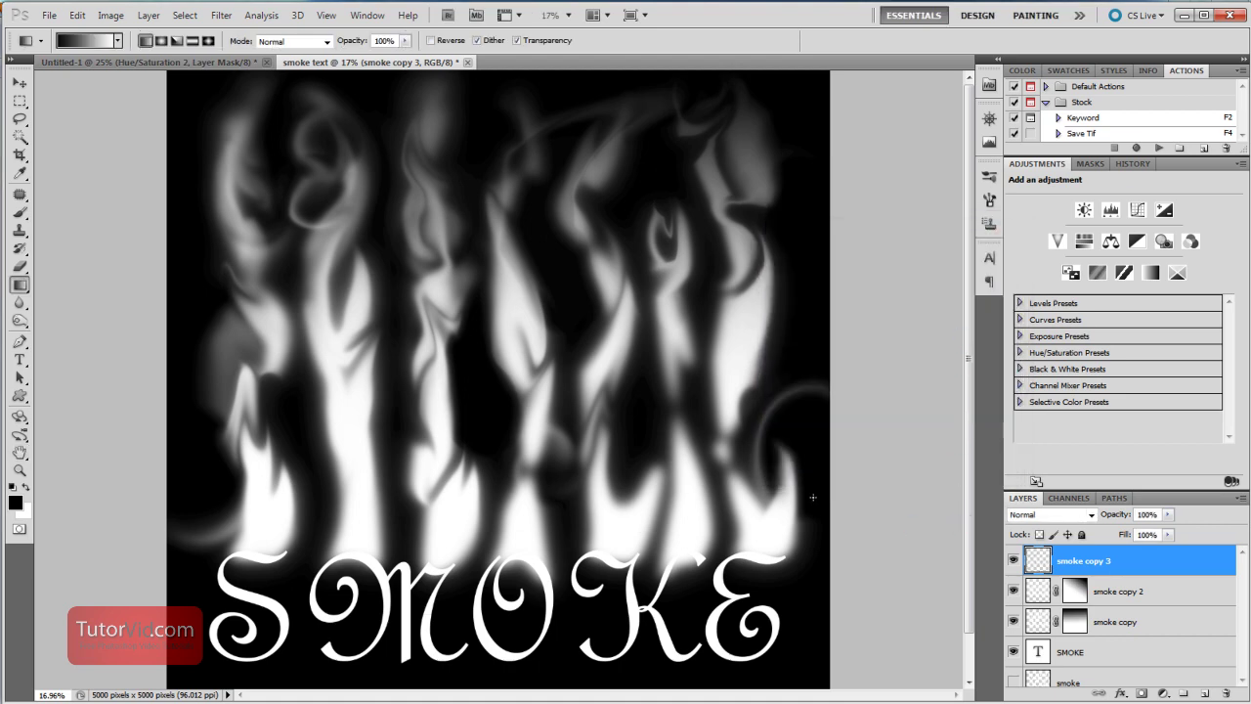
Fade smoke copy 3's top with a gradient layer mask and set its opacity to 53%
click(1141, 694)
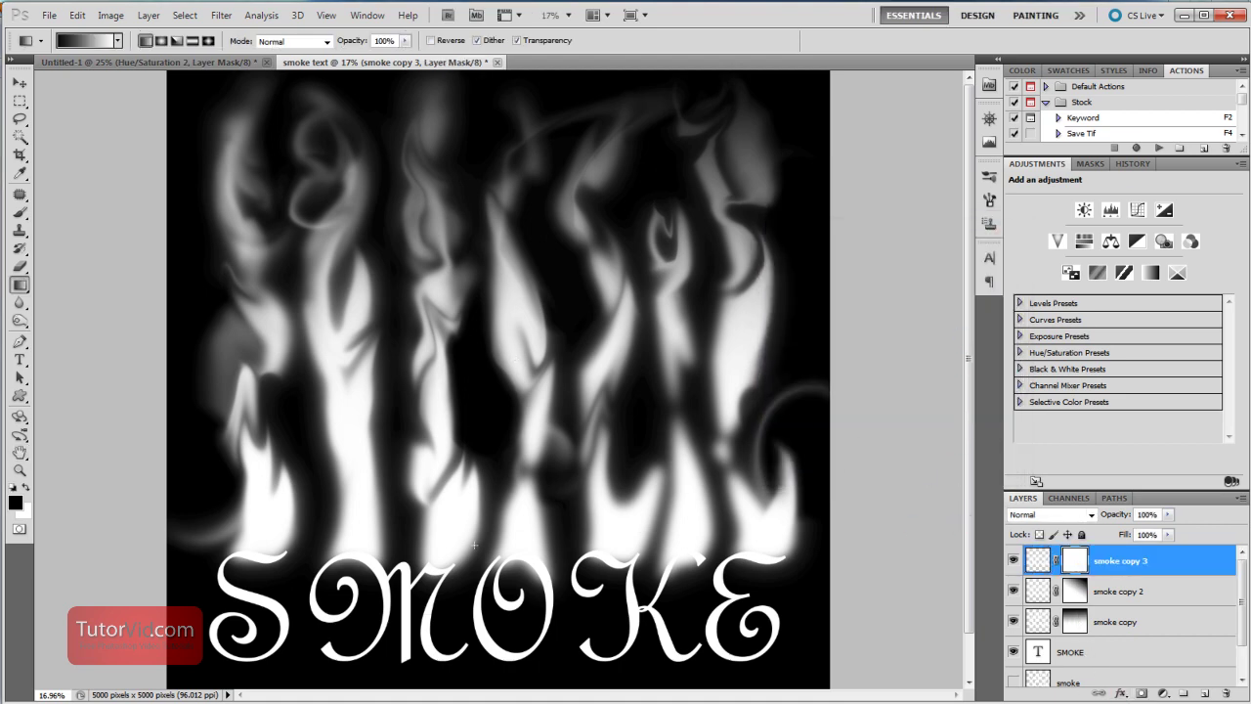
drag(475, 489, 475, 207)
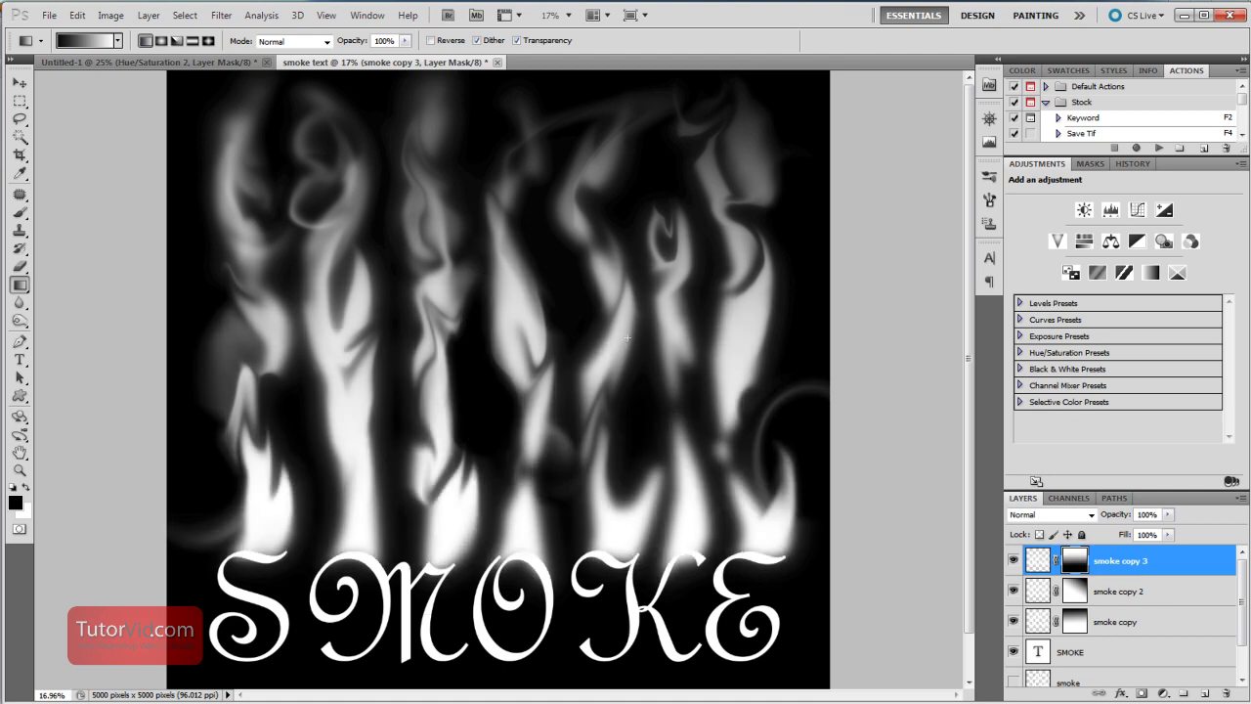
click(1012, 562)
click(1014, 563)
click(1168, 515)
drag(1169, 531, 1142, 533)
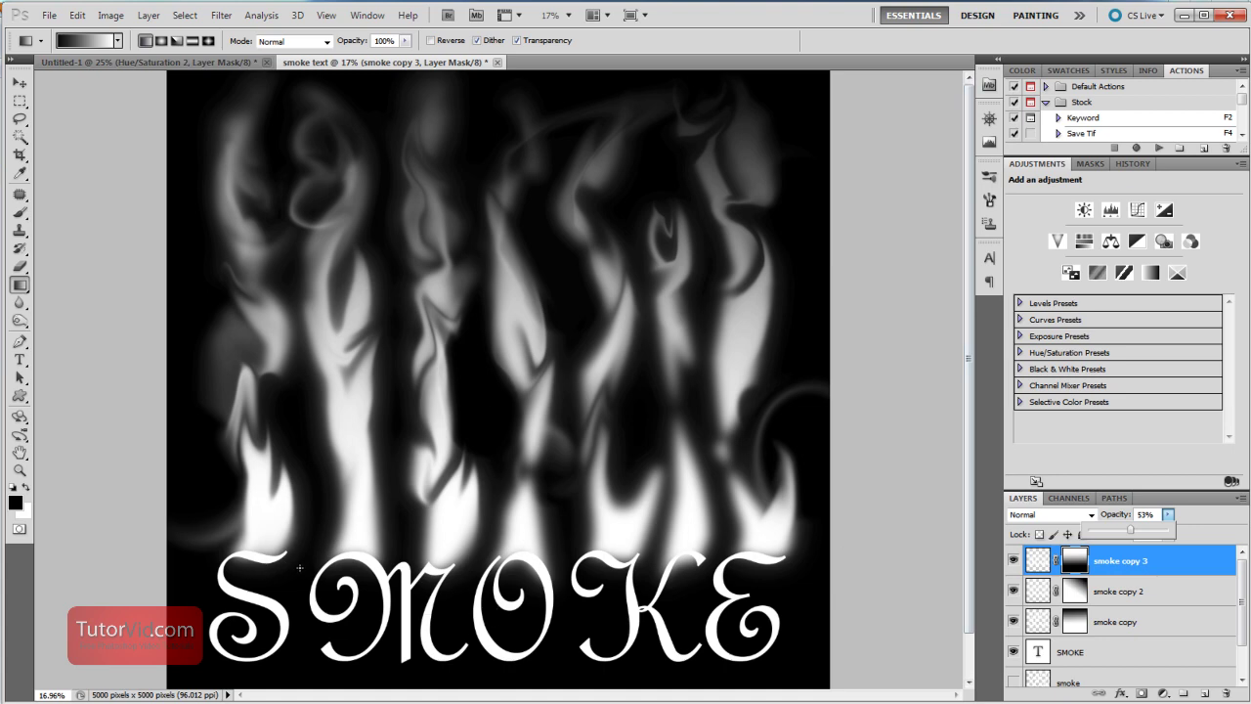
Add a new empty layer above the SMOKE text layer
scroll(300, 567, up, 5)
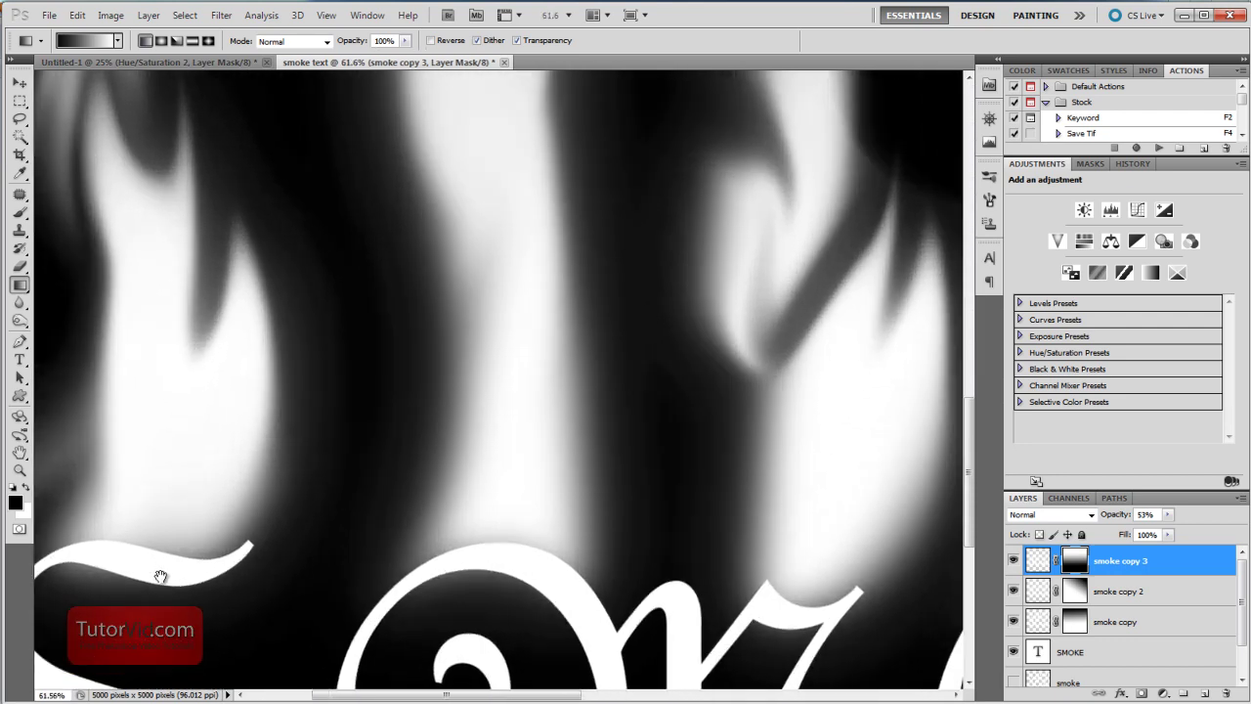
drag(160, 577, 417, 376)
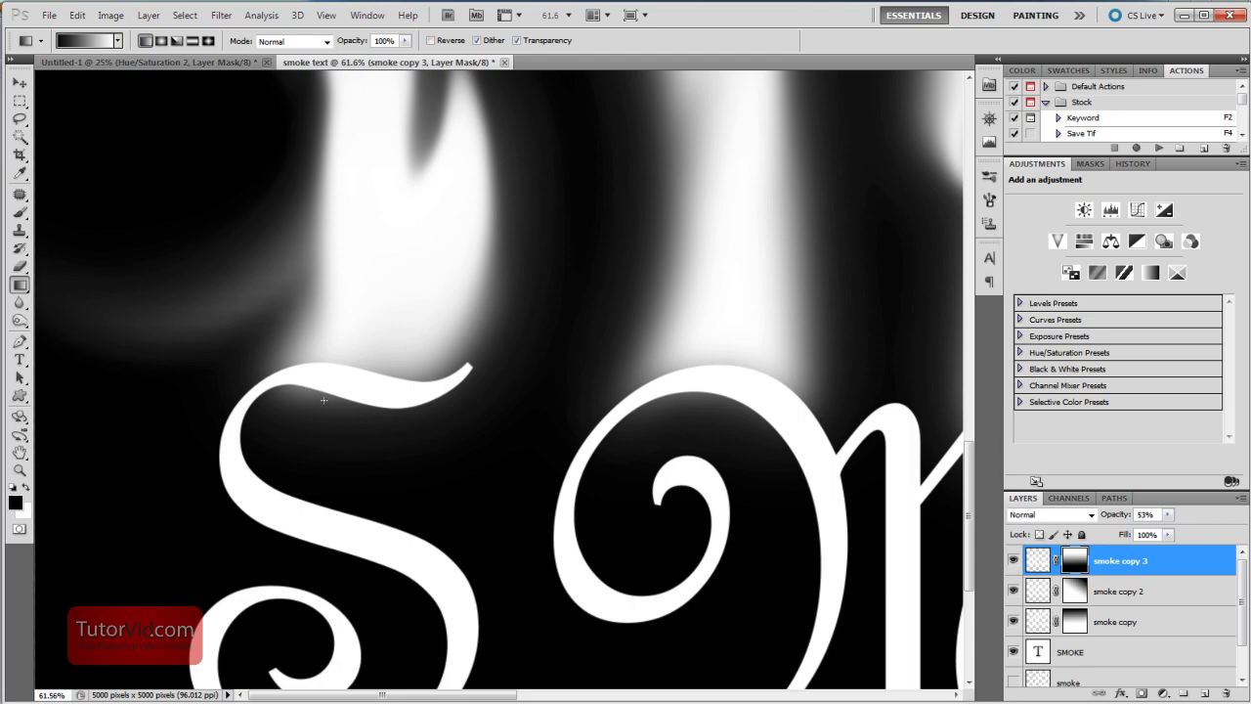
click(1103, 651)
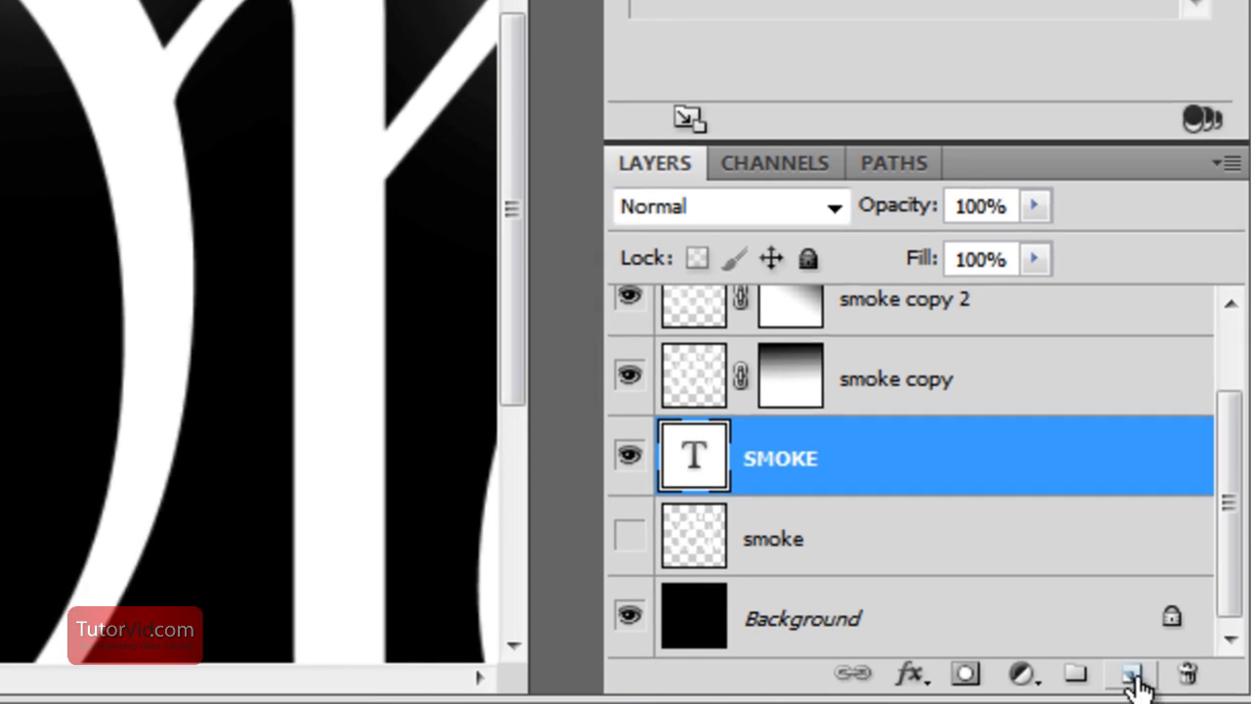
click(1205, 692)
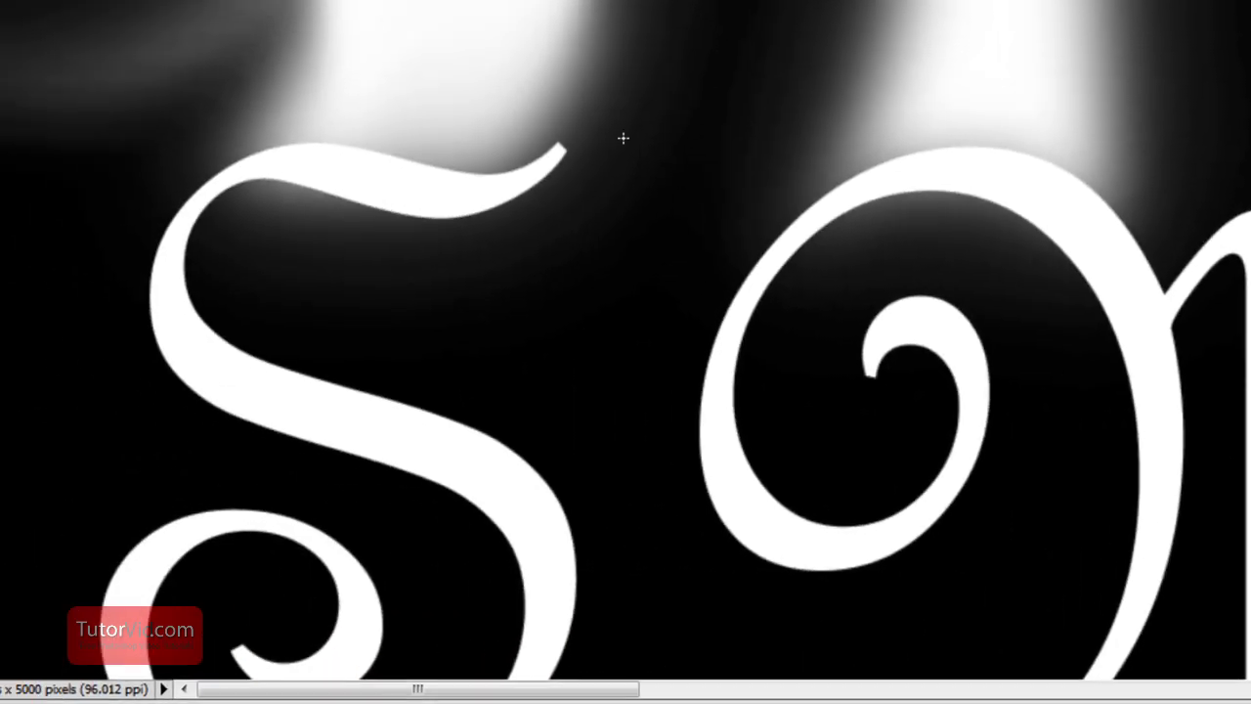
Paint soft white smoke down onto the top curve of the S and the top of the o
mouse_move(380, 53)
mouse_down()
mouse_move(421, 79)
mouse_move(409, 119)
mouse_move(483, 103)
mouse_move(479, 144)
mouse_move(519, 121)
mouse_move(533, 54)
mouse_move(528, 121)
mouse_move(470, 170)
mouse_move(531, 138)
mouse_move(524, 7)
mouse_move(488, 164)
mouse_move(507, 164)
mouse_move(328, 146)
mouse_move(336, 130)
mouse_move(307, 154)
mouse_move(514, 112)
mouse_up()
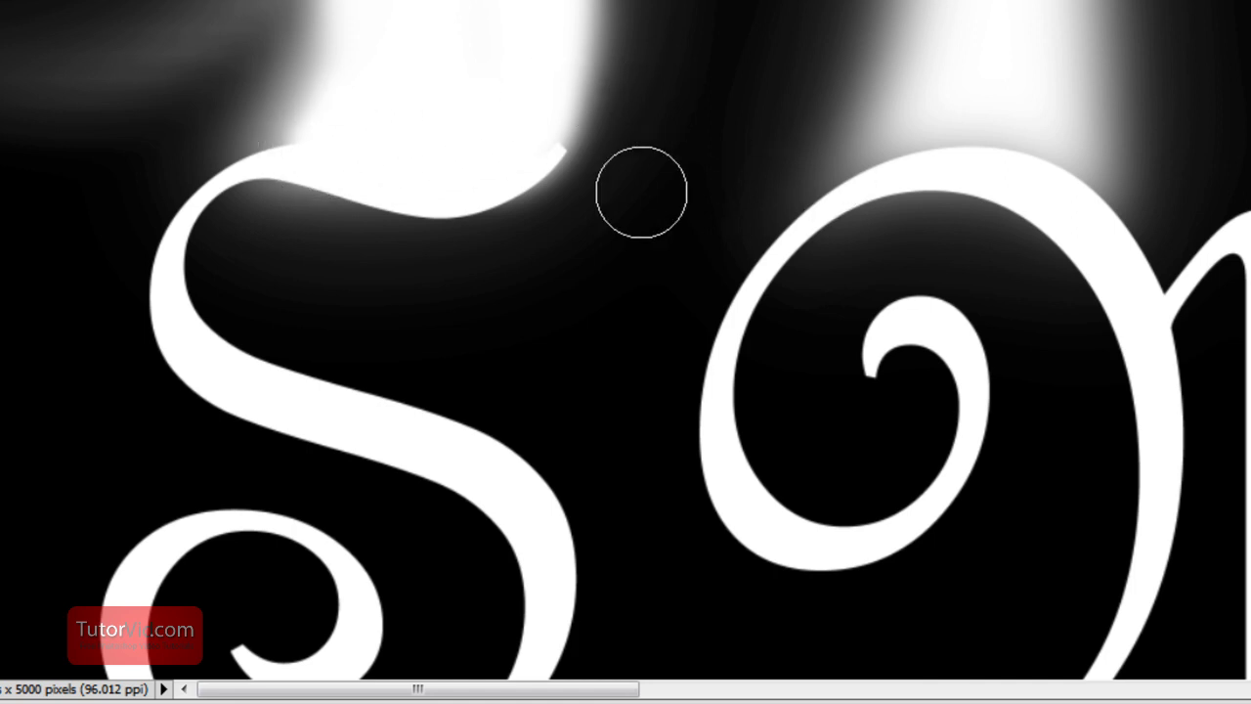
mouse_move(908, 182)
mouse_down()
mouse_move(899, 156)
mouse_move(994, 147)
mouse_move(1045, 167)
mouse_move(949, 2)
mouse_move(898, 150)
mouse_move(836, 225)
mouse_up()
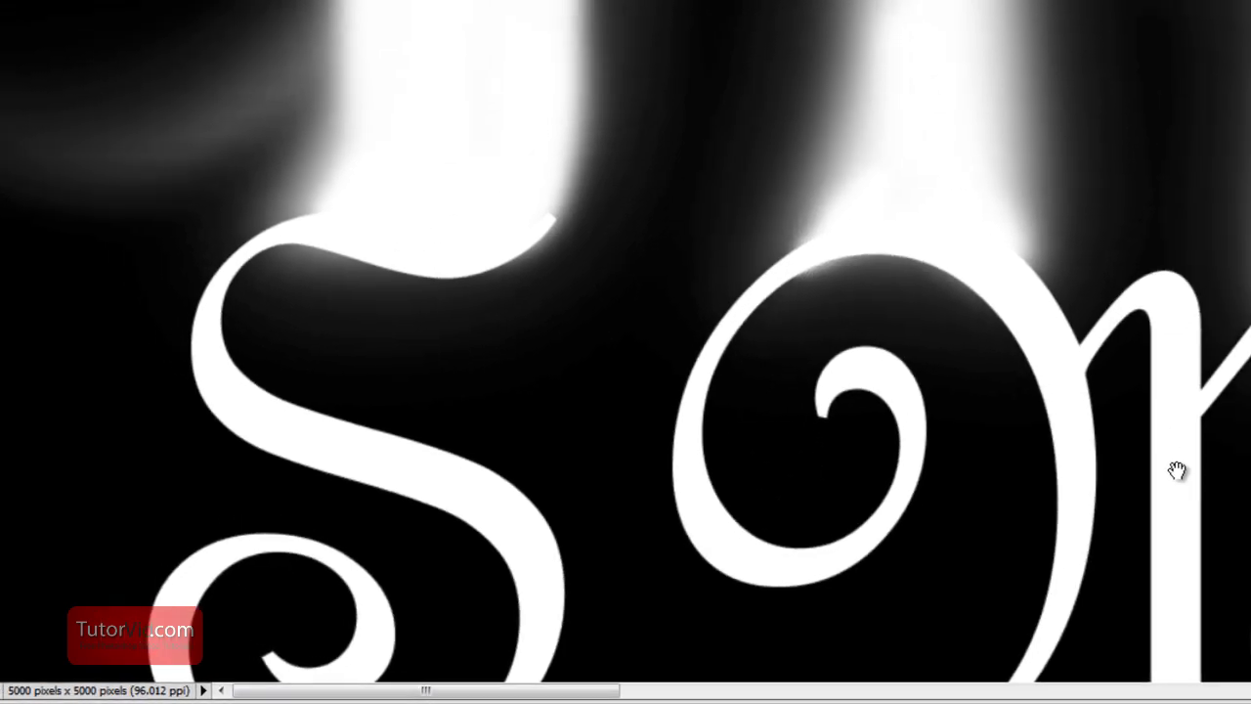
drag(1179, 475, 599, 507)
drag(638, 337, 590, 371)
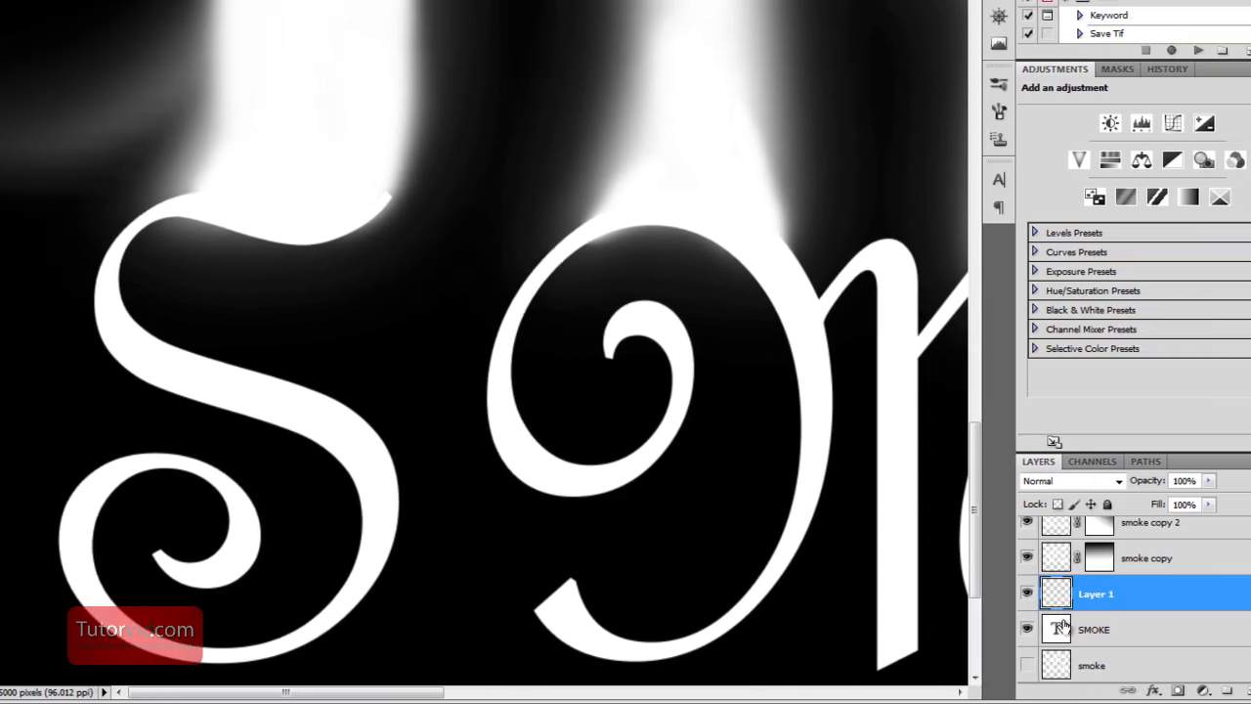
Toggle smoke copy and smoke copy 2 off and on to check their effect
scroll(1214, 606, up, 2)
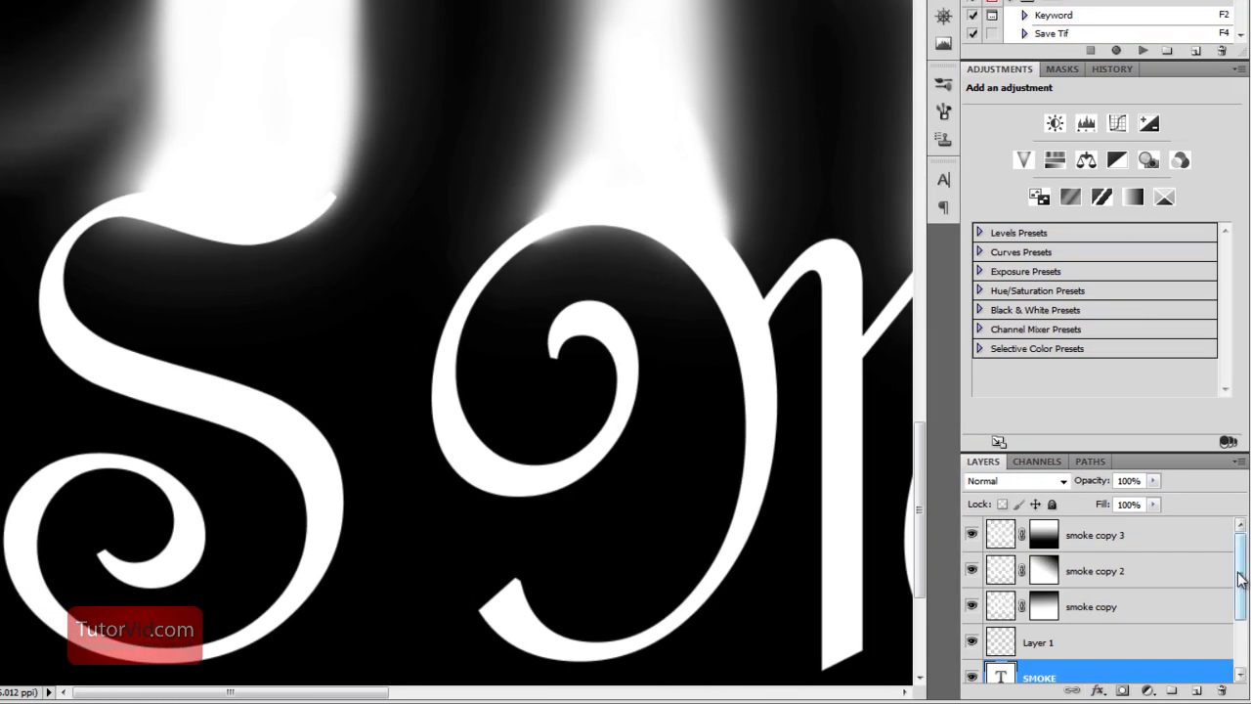
scroll(1240, 579, down, 1)
scroll(1239, 578, up, 1)
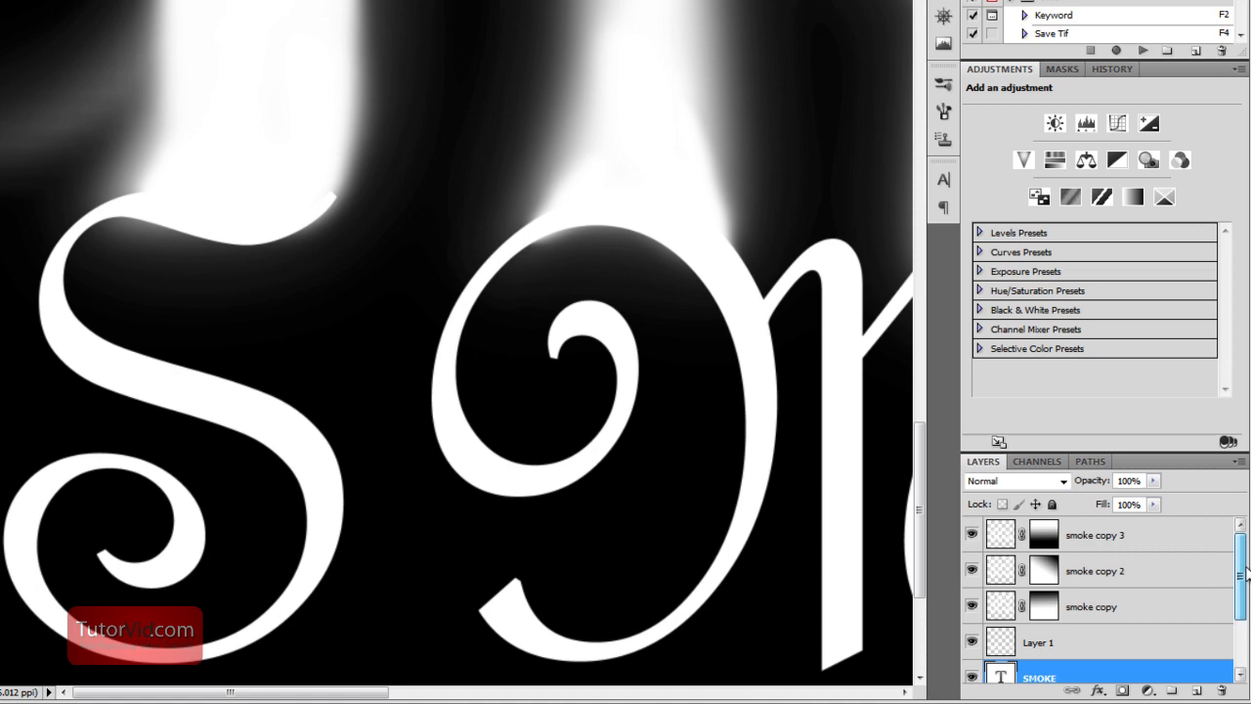
click(971, 607)
click(971, 607)
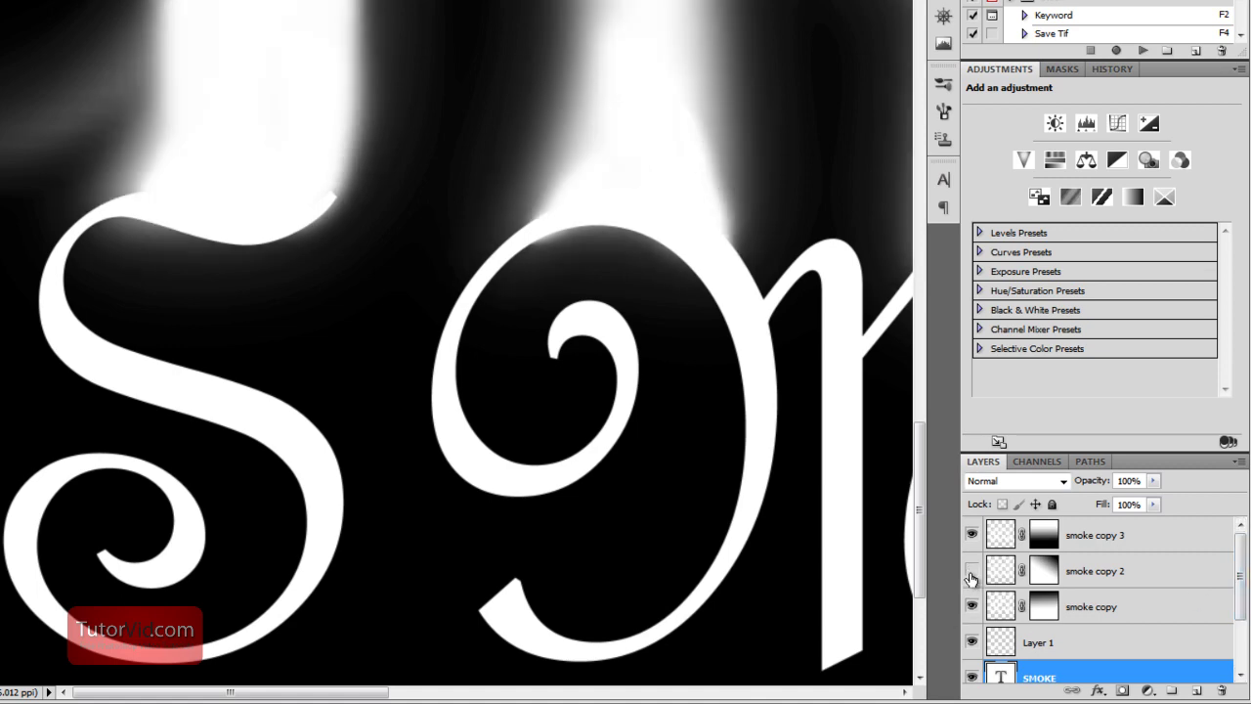
click(971, 571)
click(971, 570)
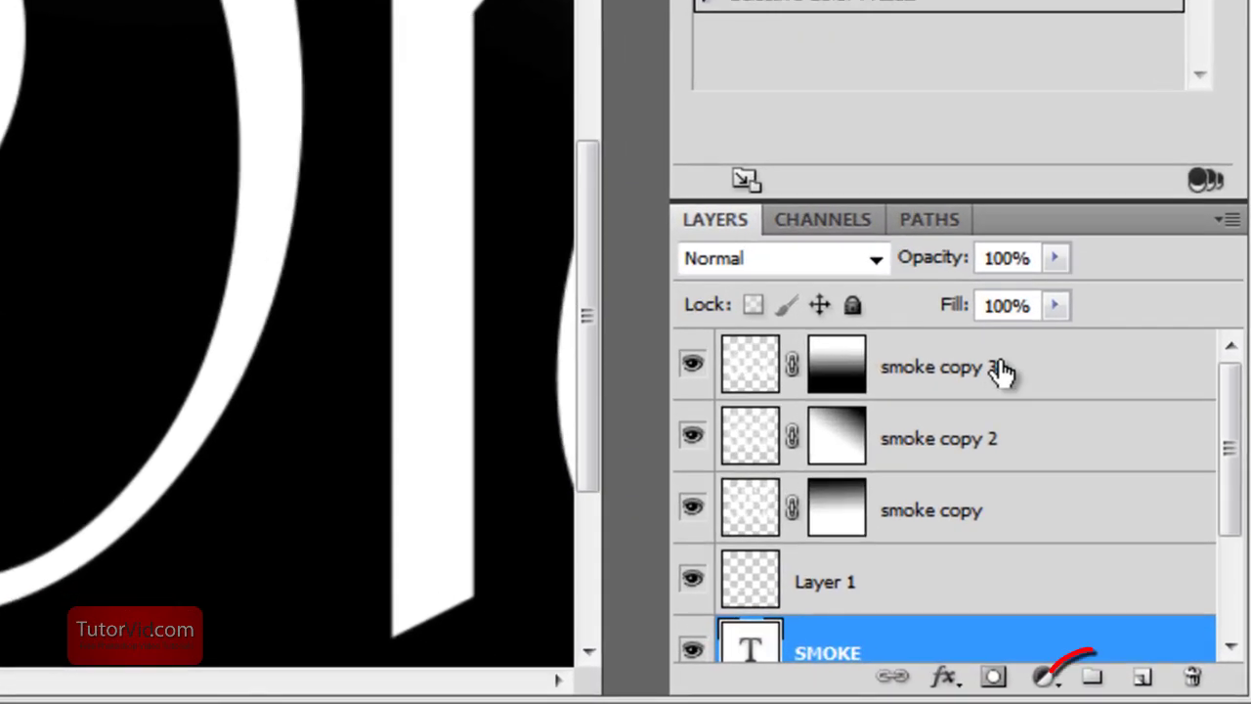
Create a new layer group above smoke copy 3 named 'smoke group'
click(1002, 371)
click(1092, 677)
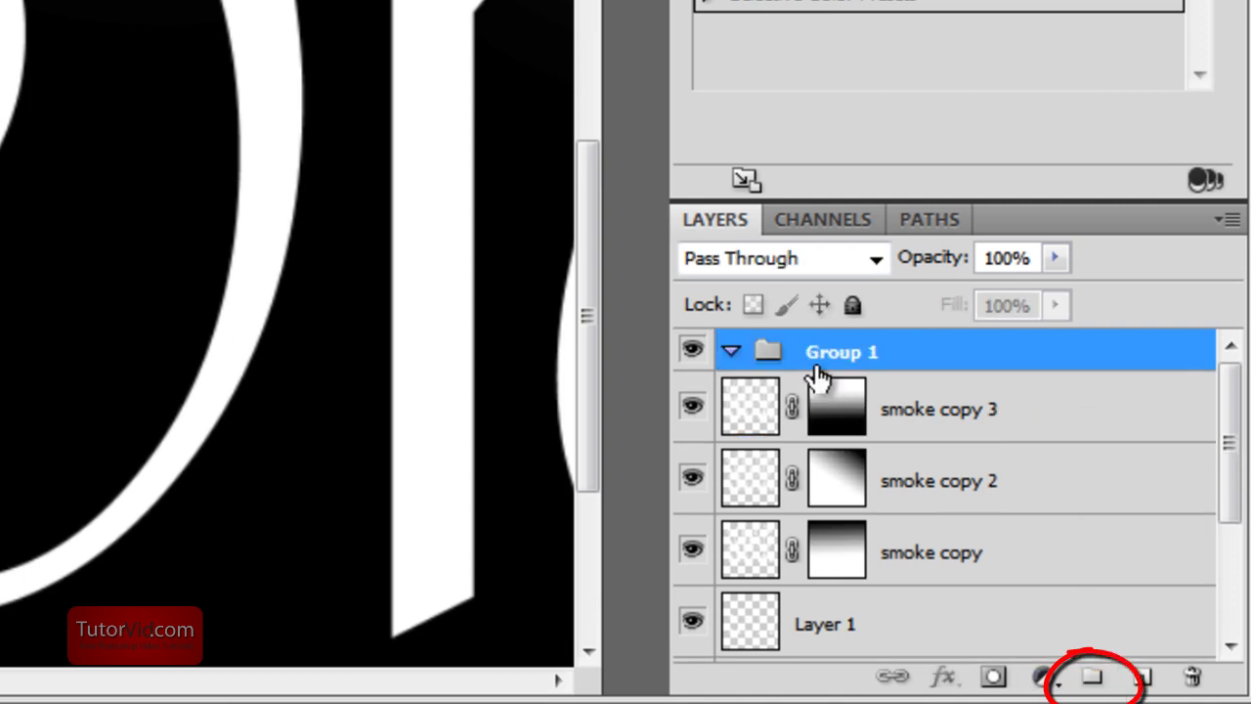
double_click(823, 354)
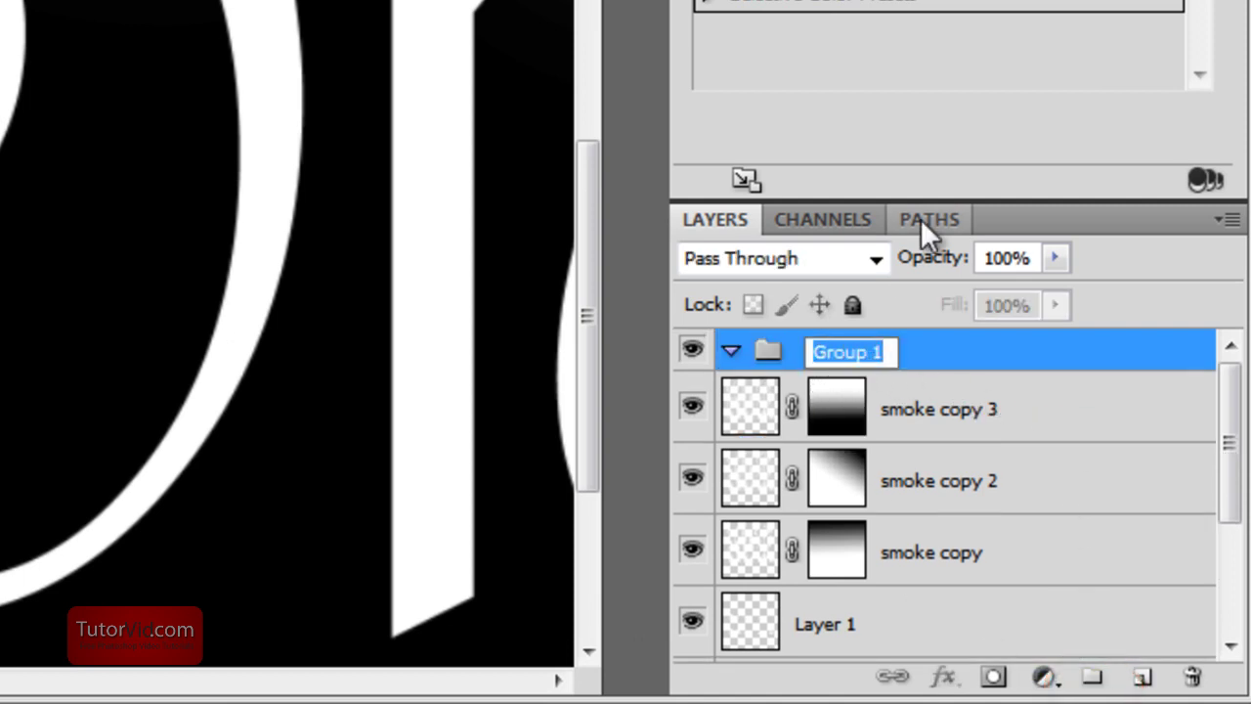
text(smoke group)
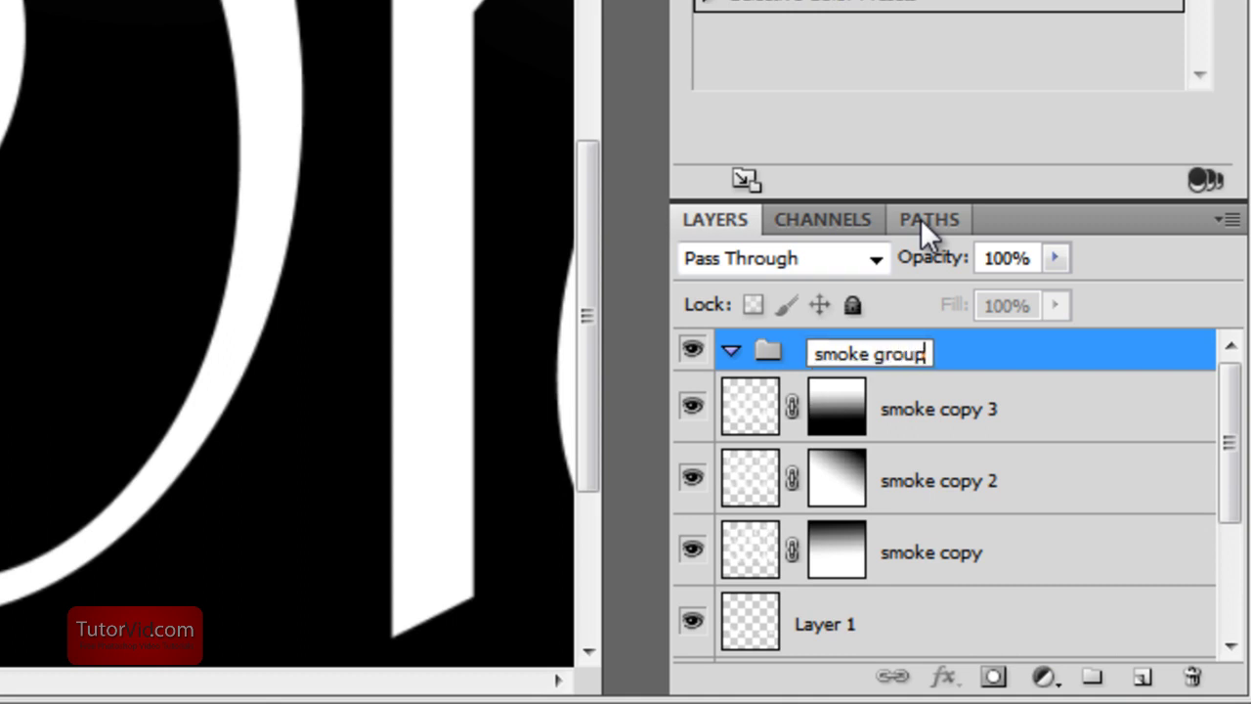
key(Return)
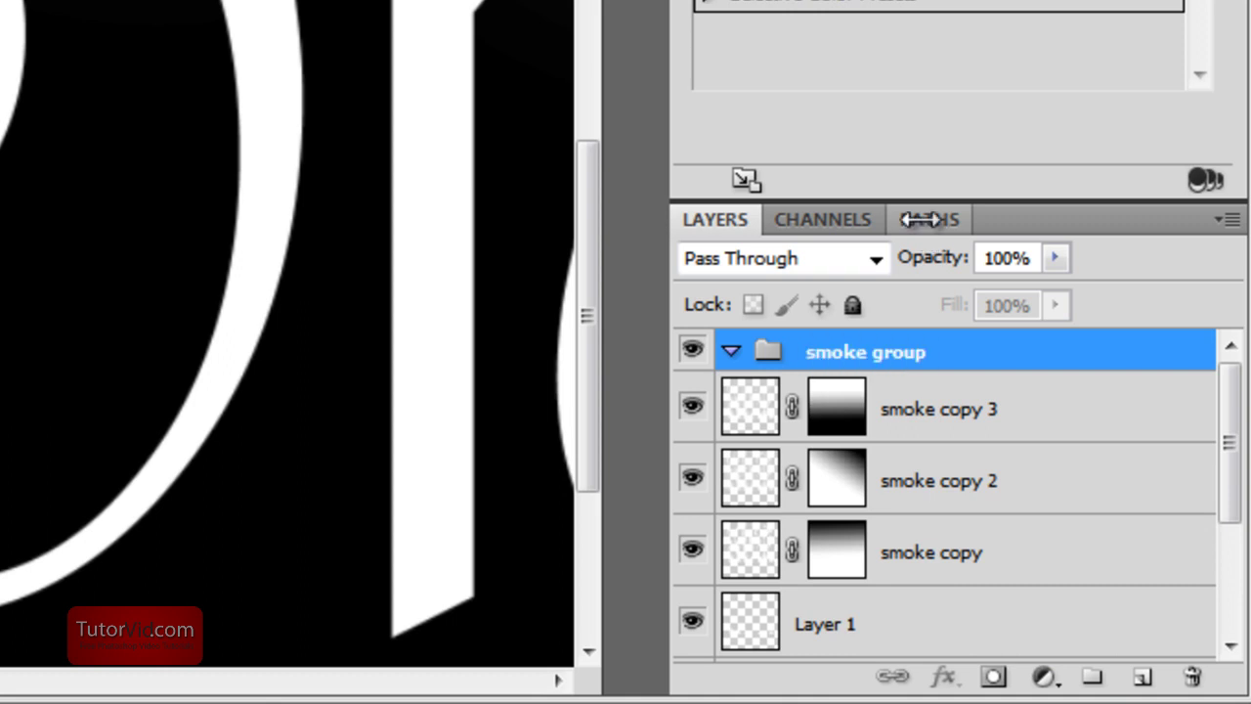
Move smoke copy, smoke copy 2 and smoke copy 3 into smoke group
click(1009, 403)
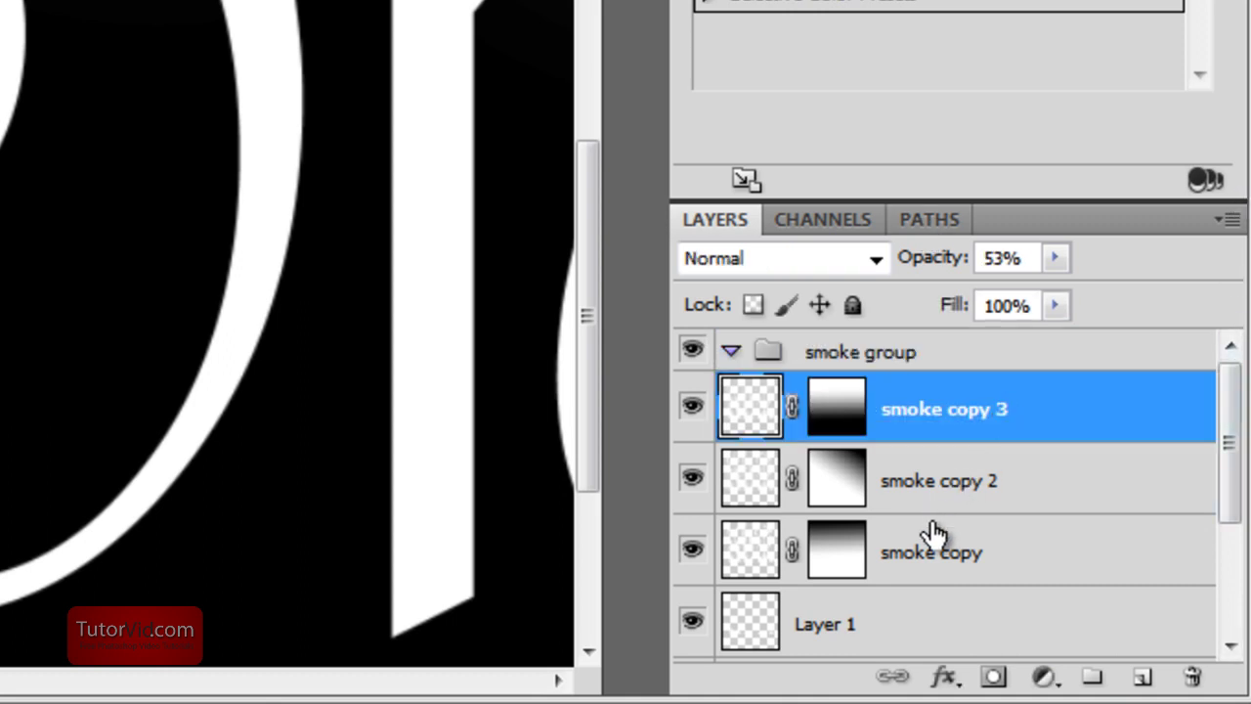
shift+click(964, 558)
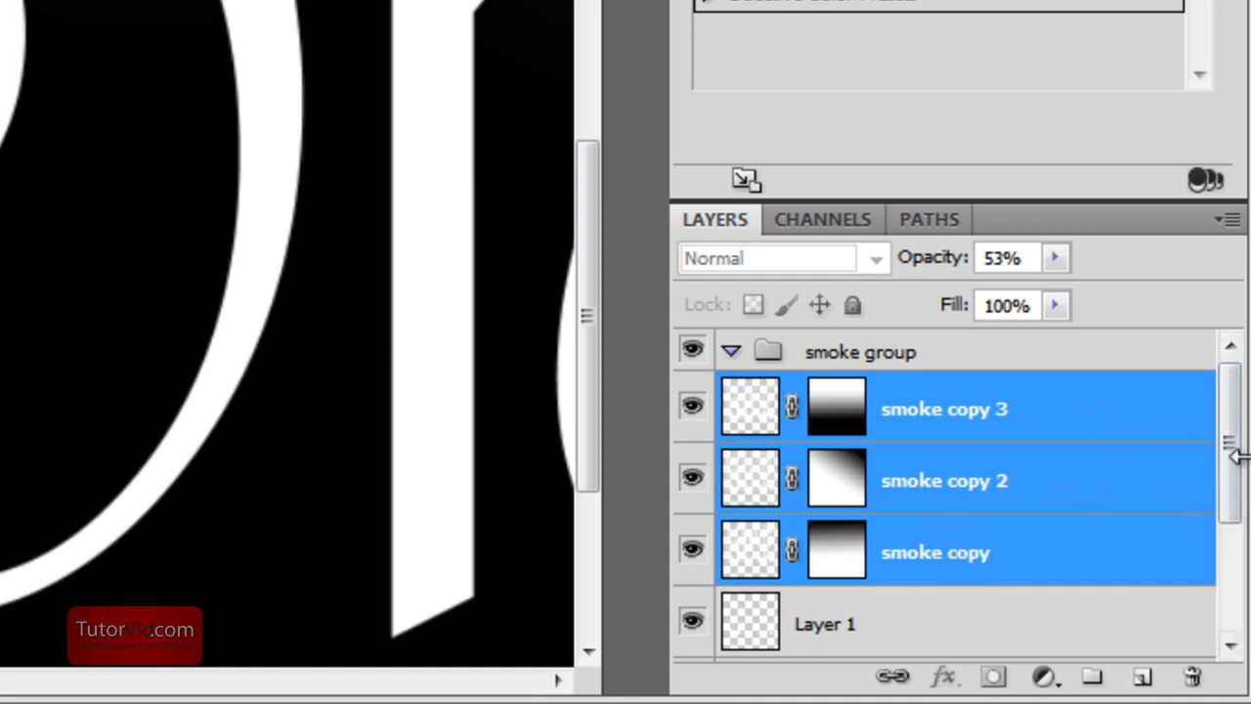
drag(983, 423, 967, 357)
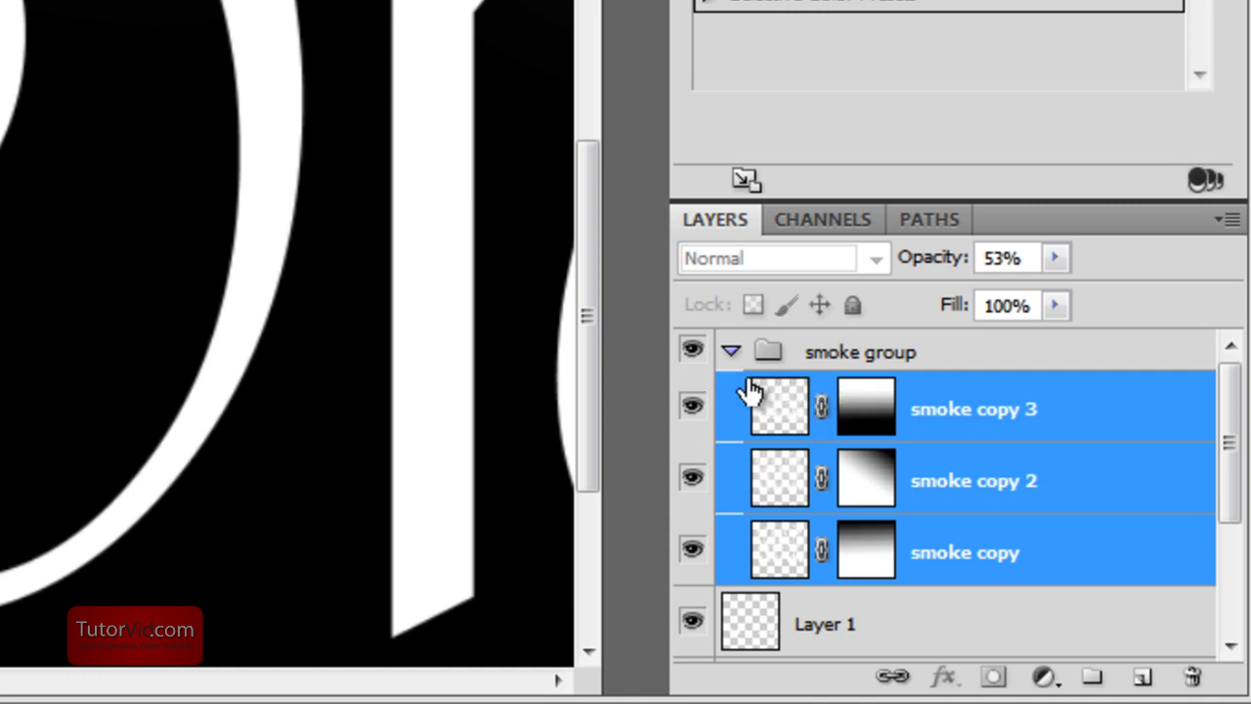
click(730, 352)
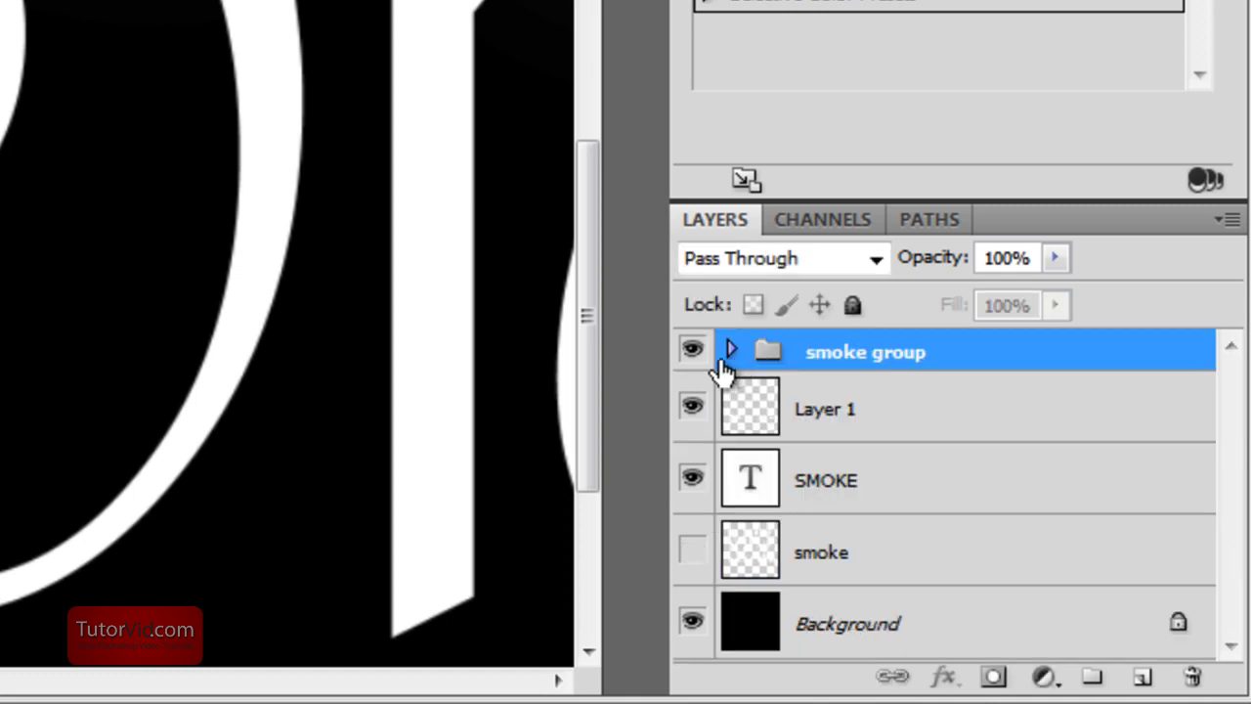
click(731, 352)
click(732, 352)
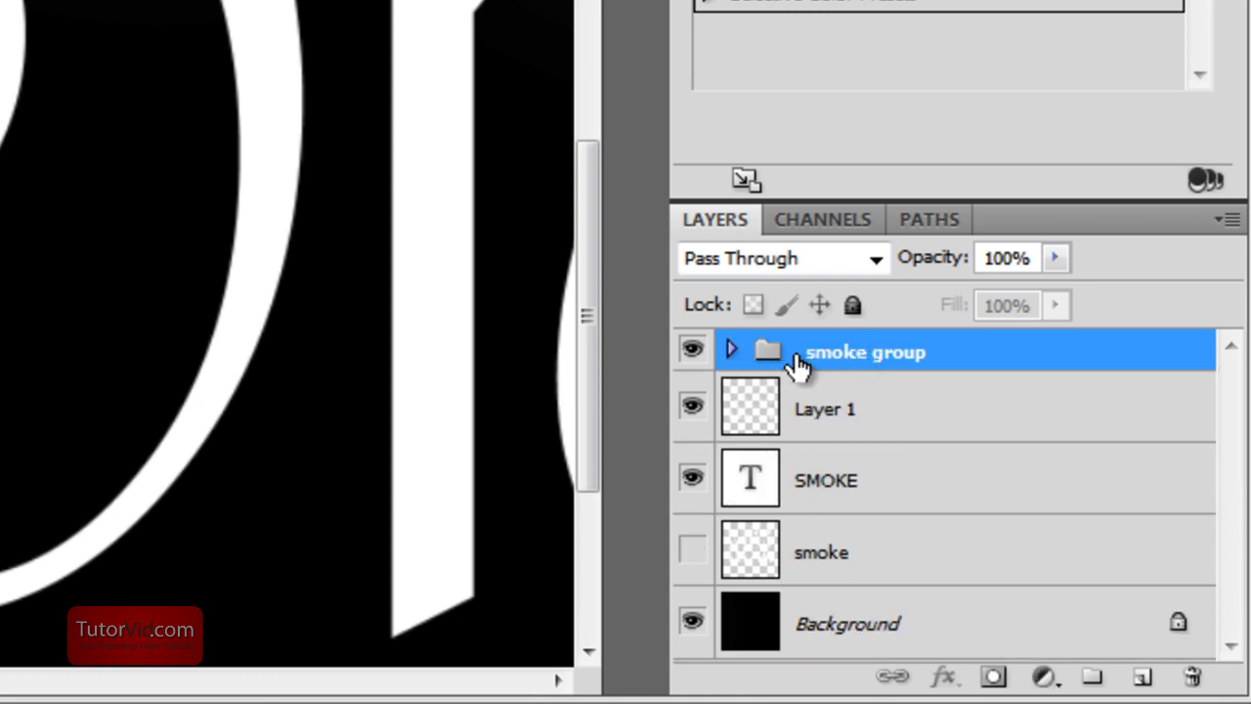
Add a white layer mask to smoke group
click(994, 677)
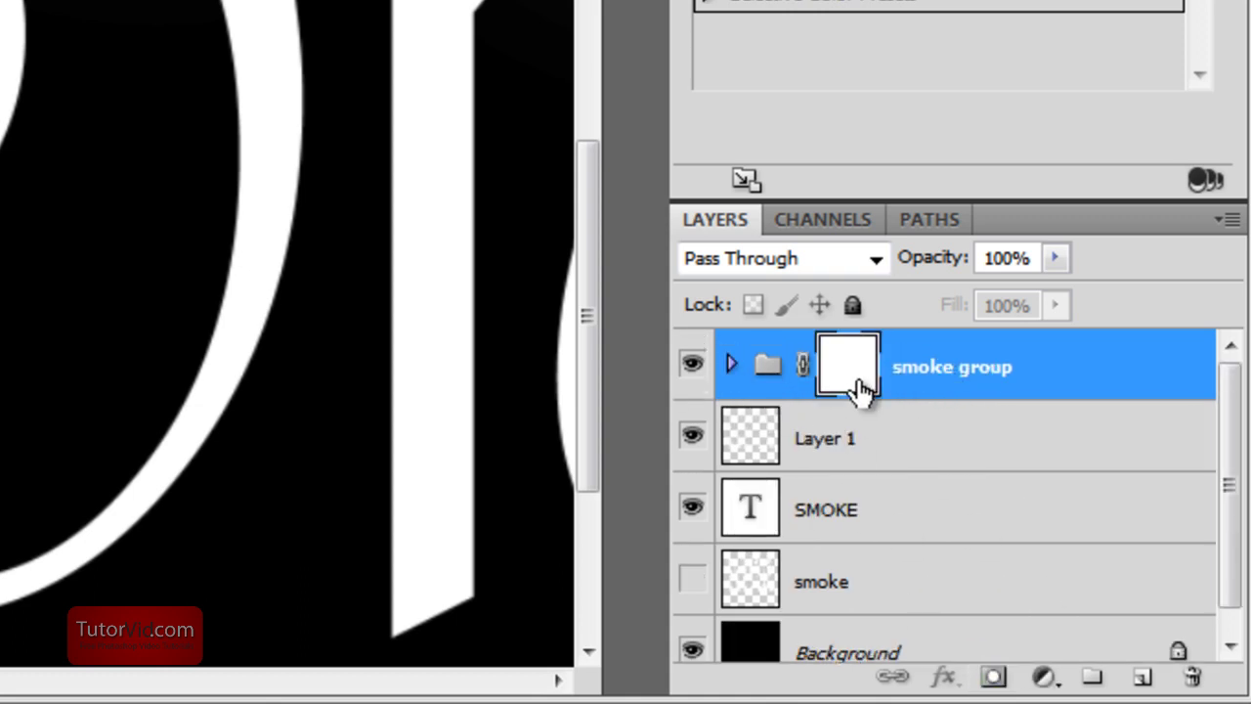
click(732, 364)
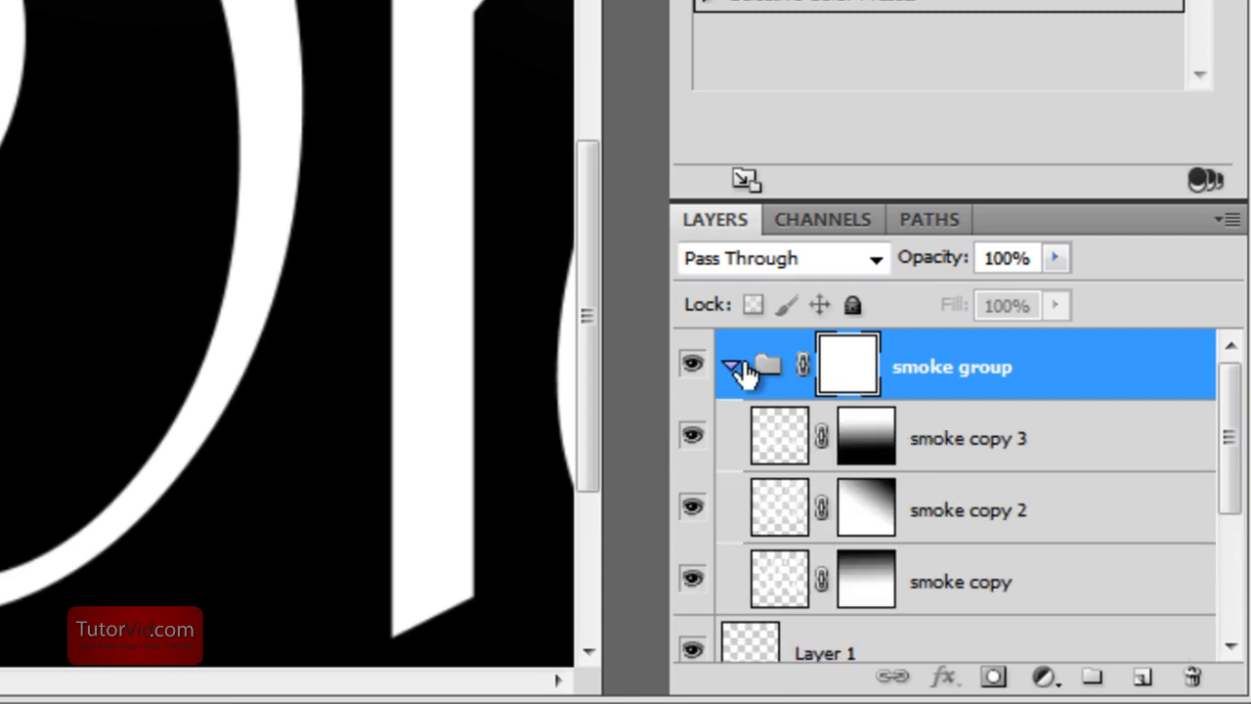
click(732, 366)
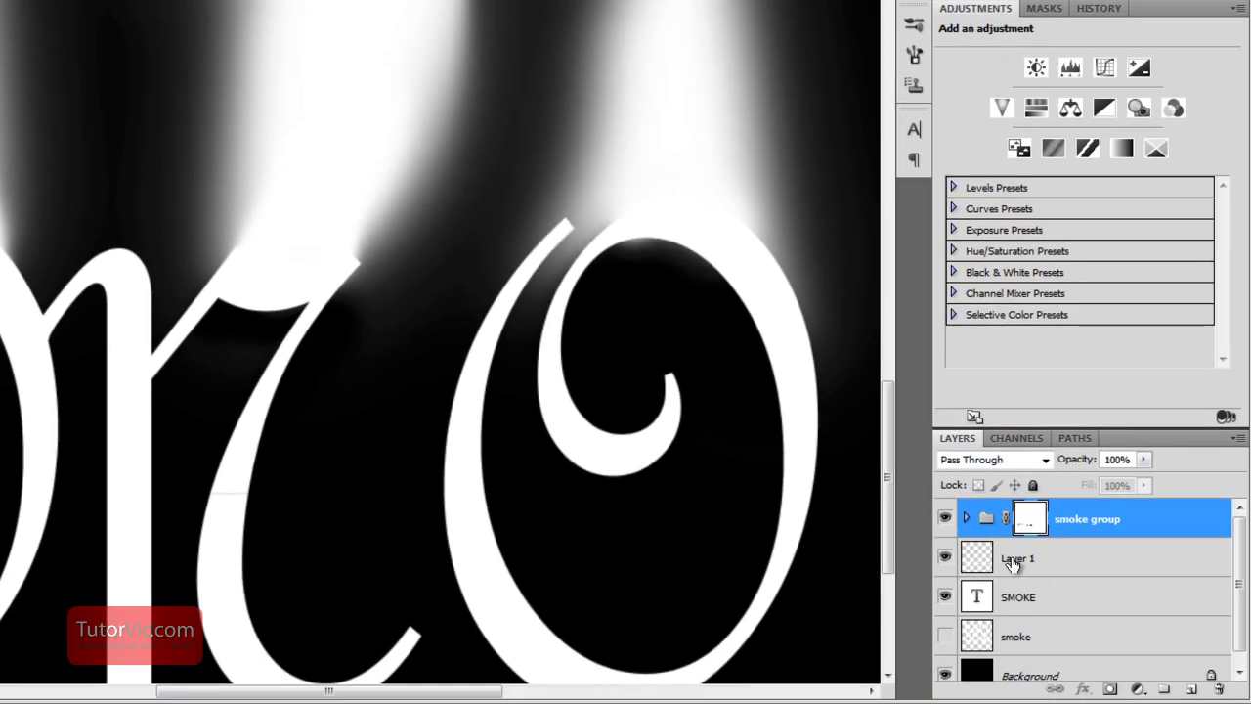
Move the painted Layer 1 into smoke group, undoing a stray stroke
drag(1042, 565, 1067, 520)
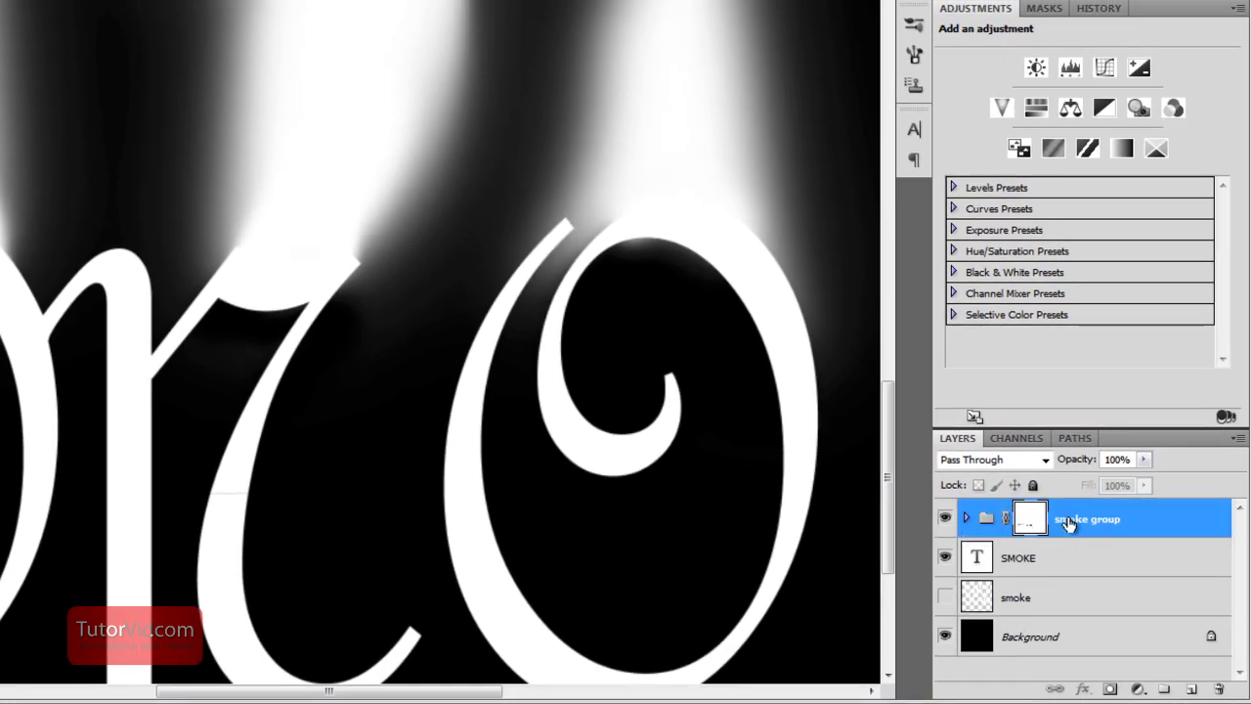
drag(698, 466, 159, 358)
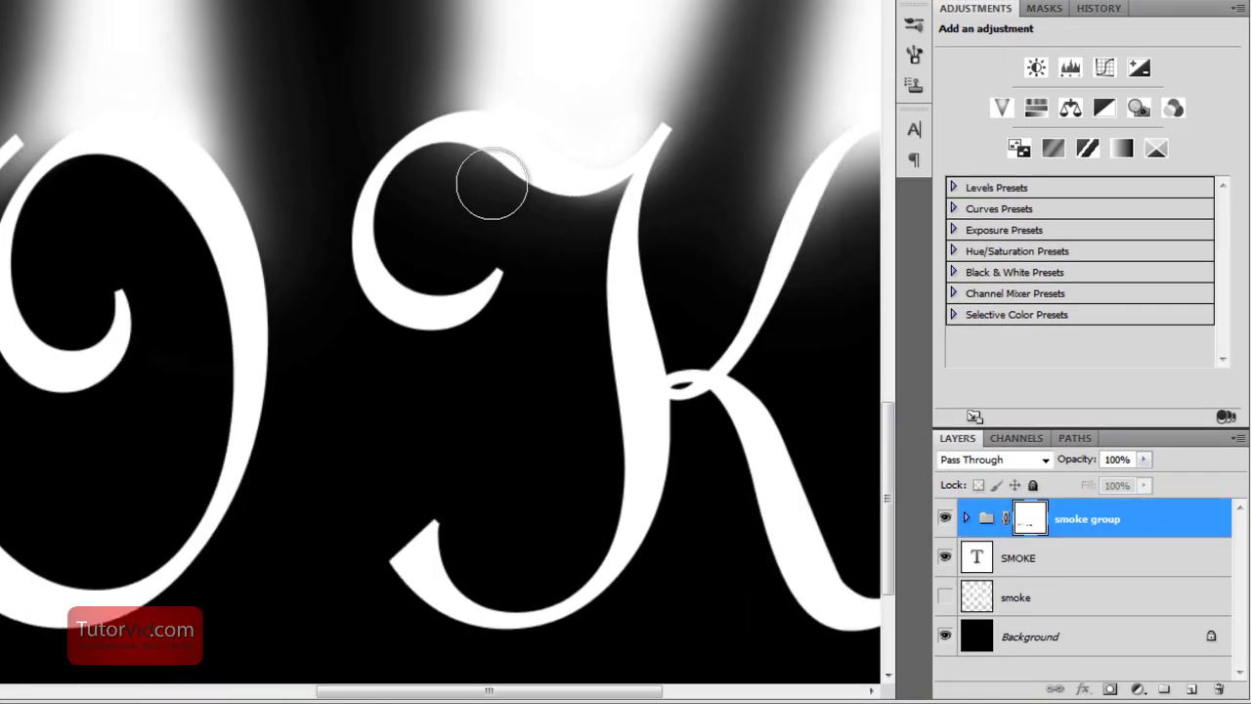
key(ctrl+z)
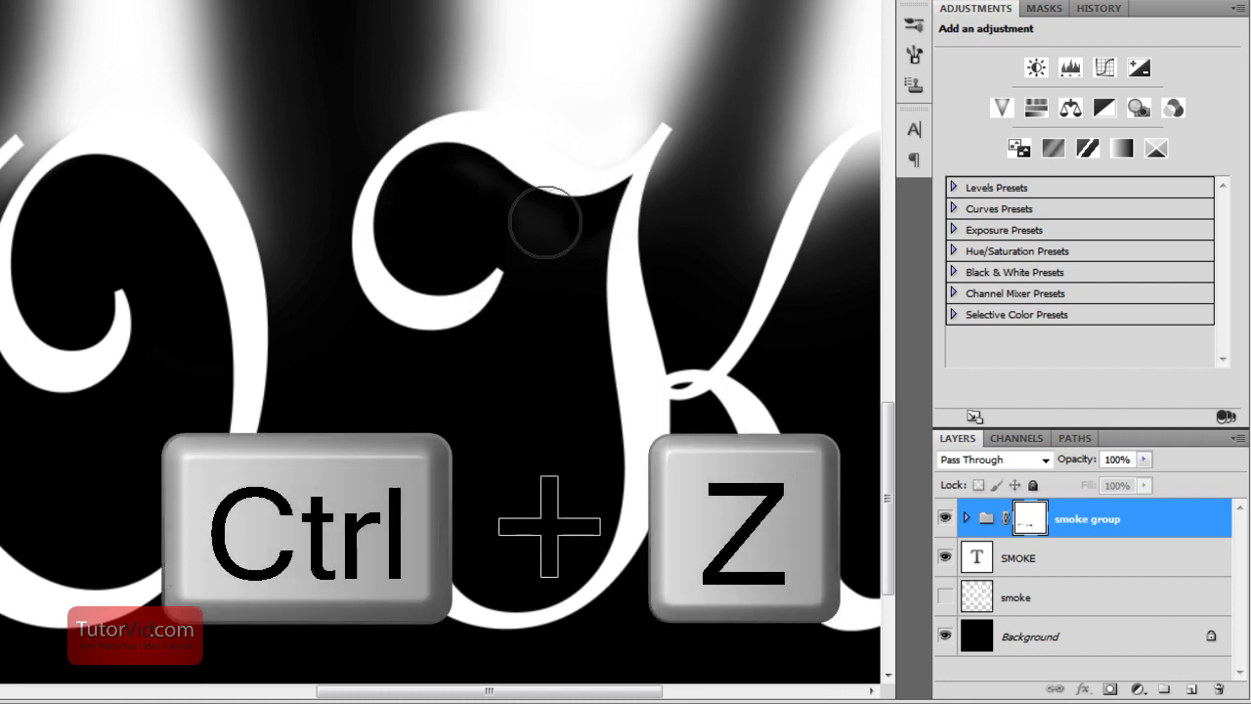
scroll(496, 433, down, 3)
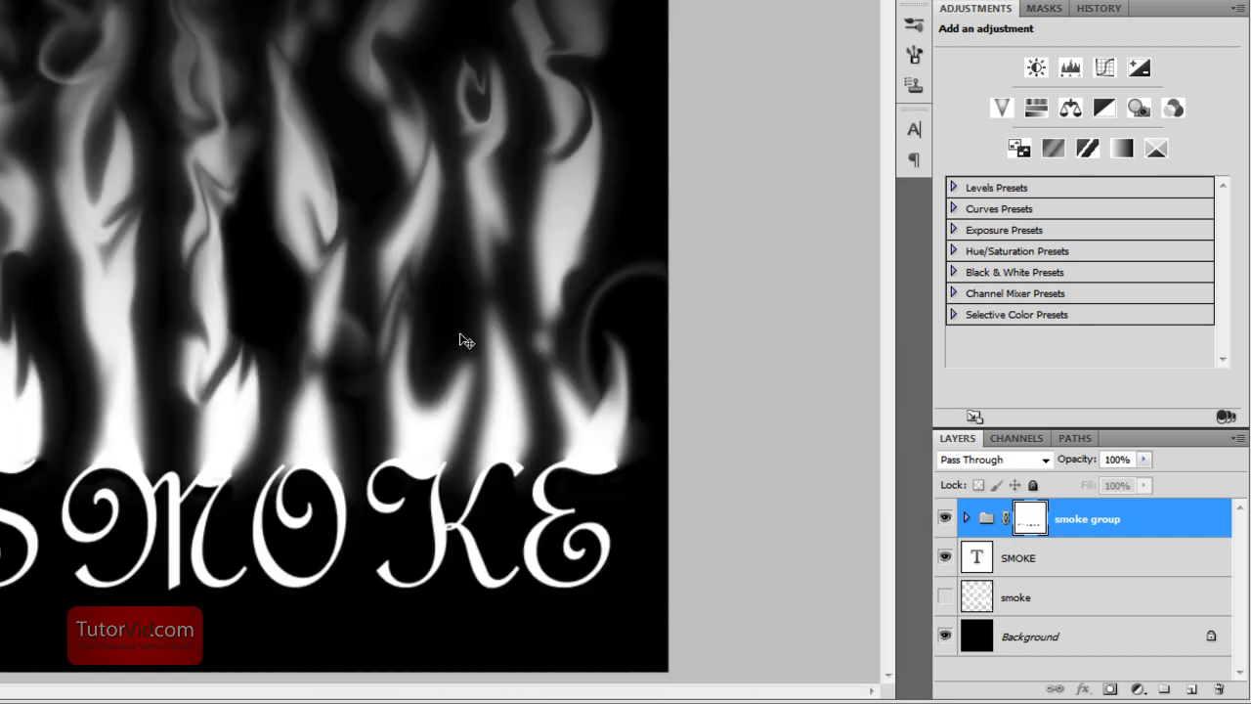
click(966, 518)
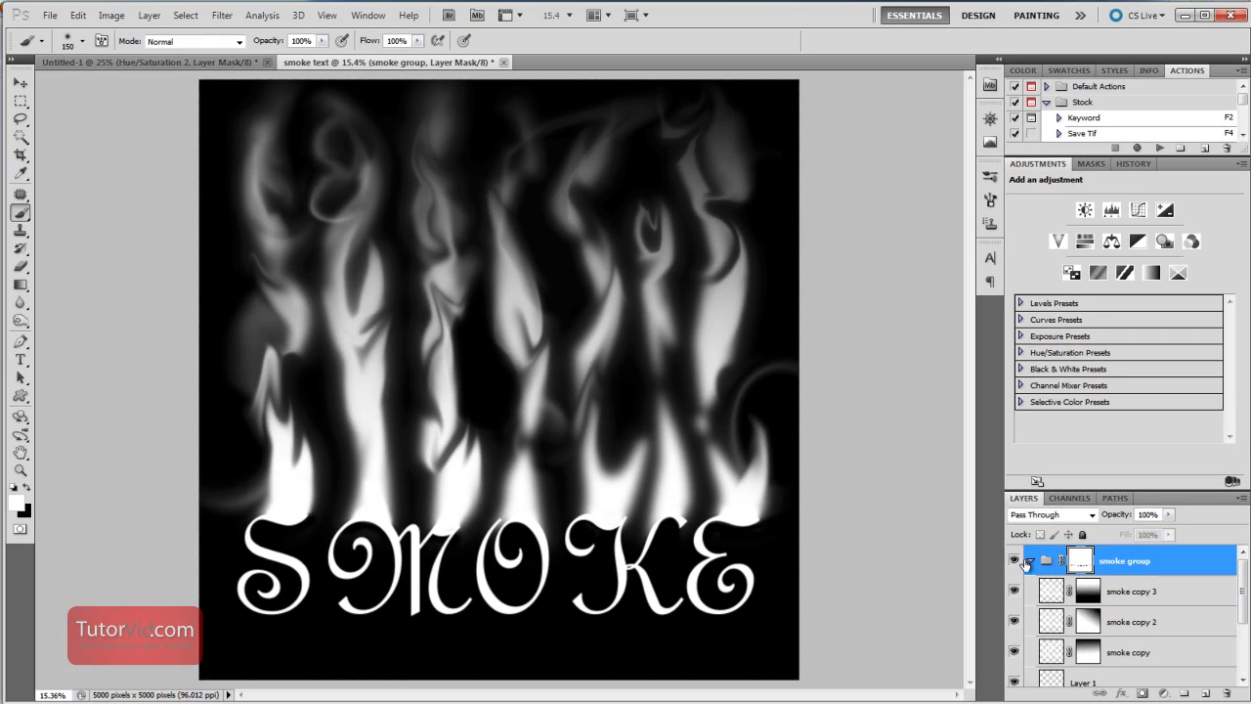
Add a Hue/Saturation adjustment layer above smoke copy 3 inside the smoke group
click(1028, 562)
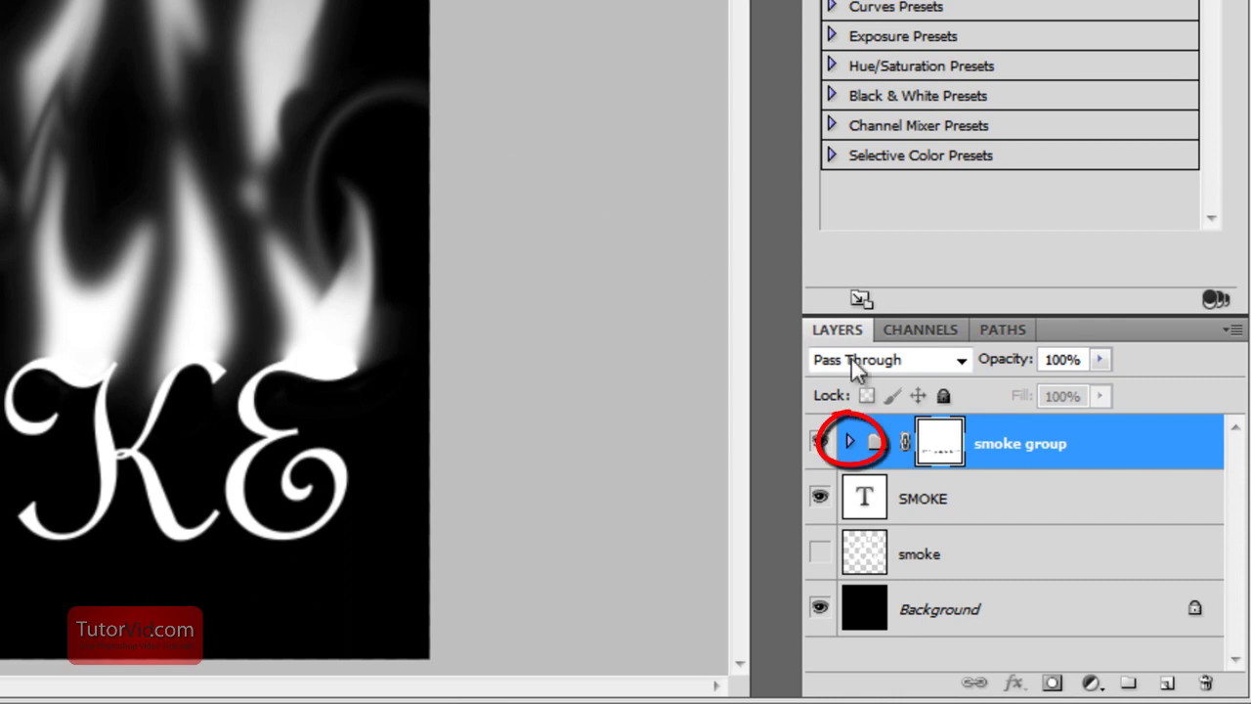
click(852, 445)
click(1042, 503)
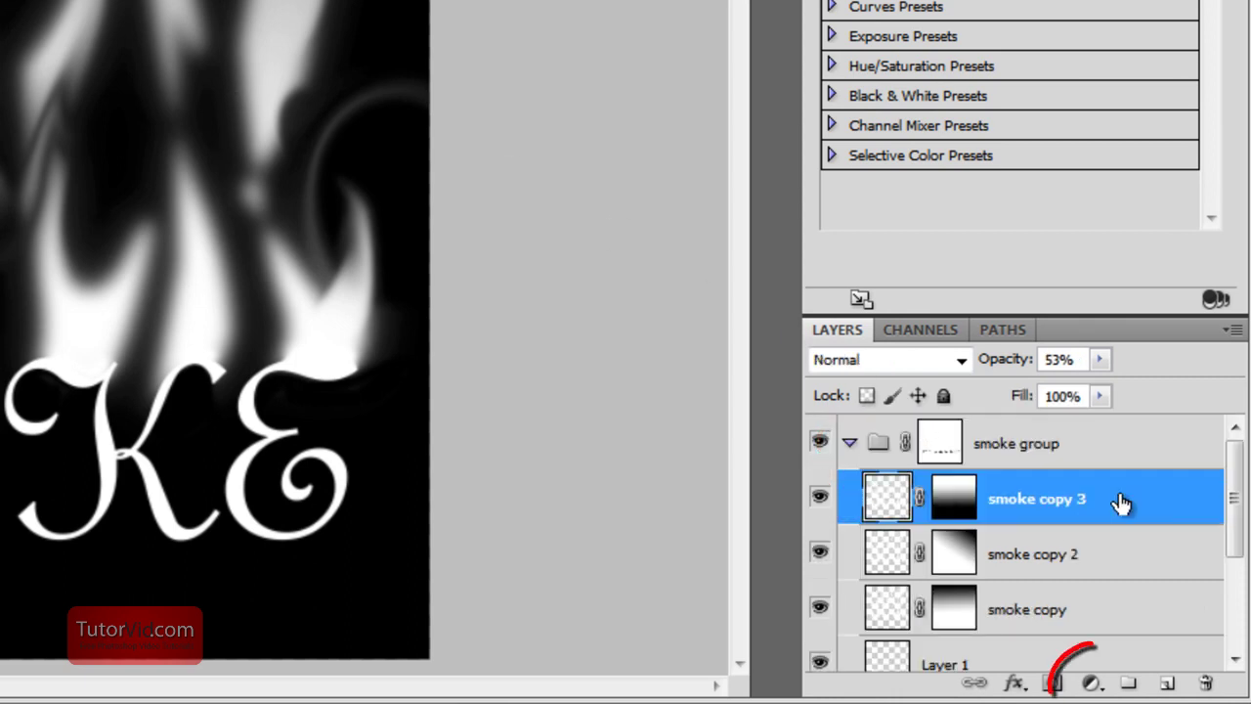
click(1091, 682)
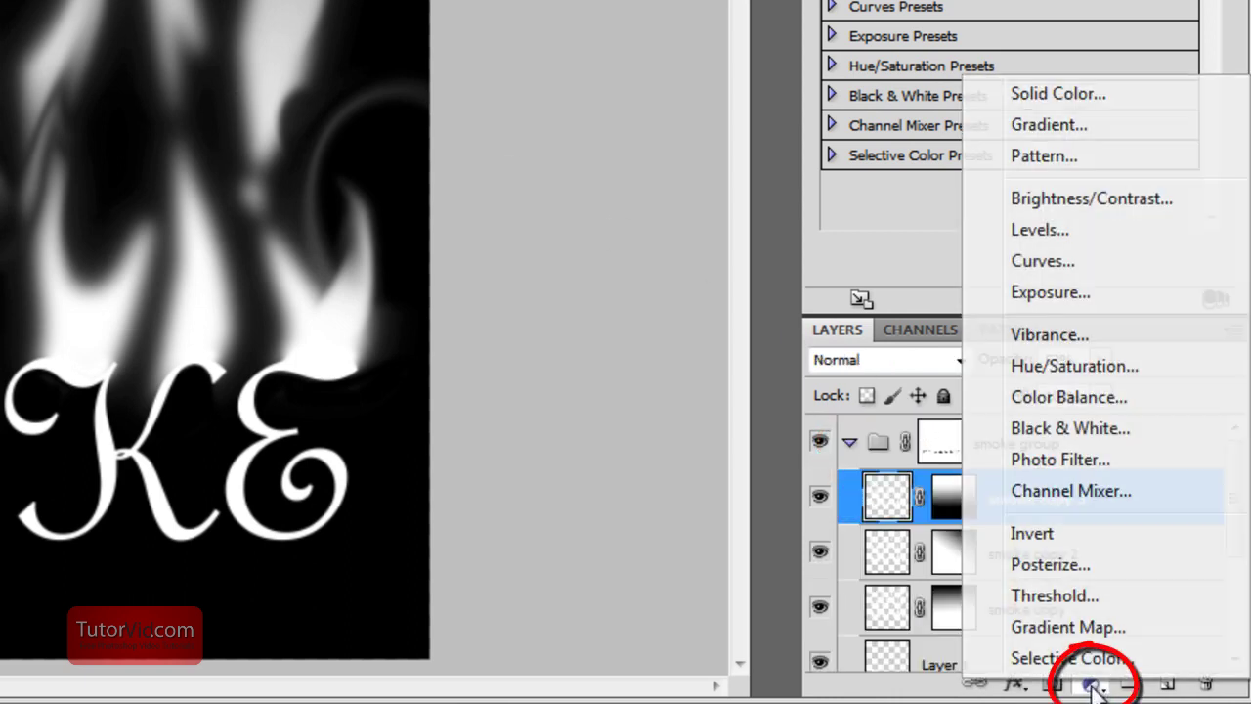
click(1086, 362)
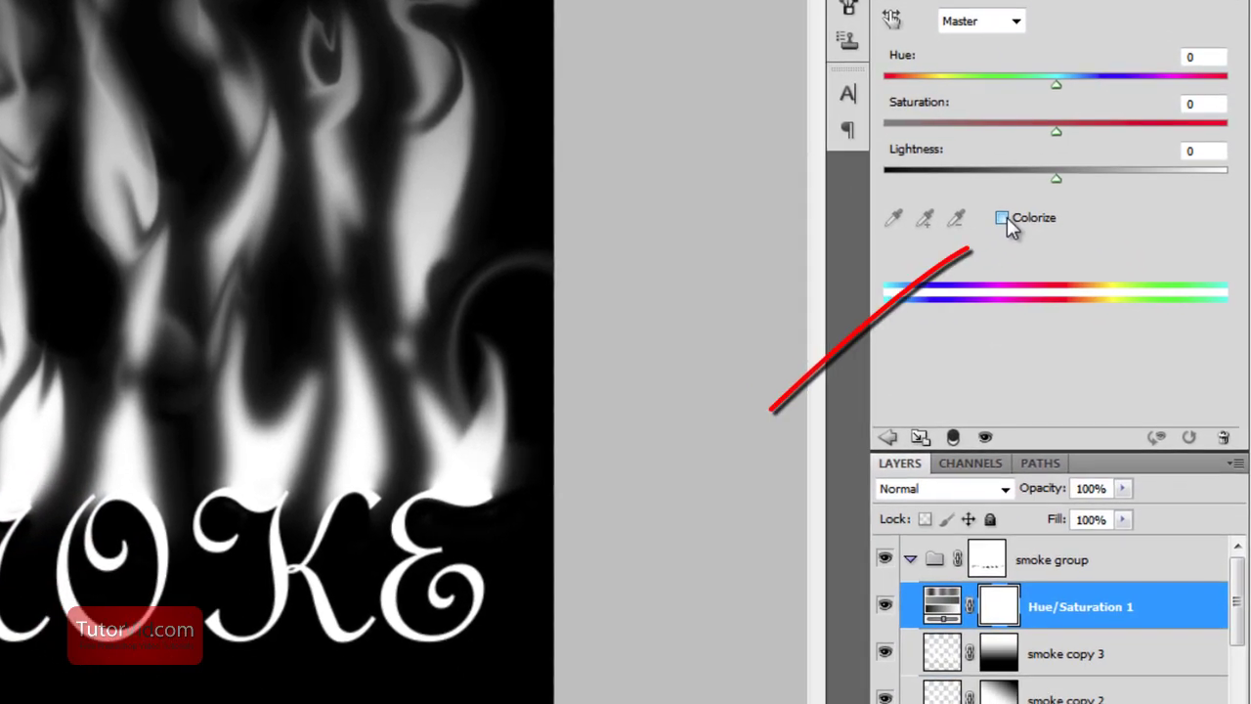
Colorize the adjustment with Hue 234, Saturation 52 and Lightness 0 to tint the smoke blue
click(1003, 218)
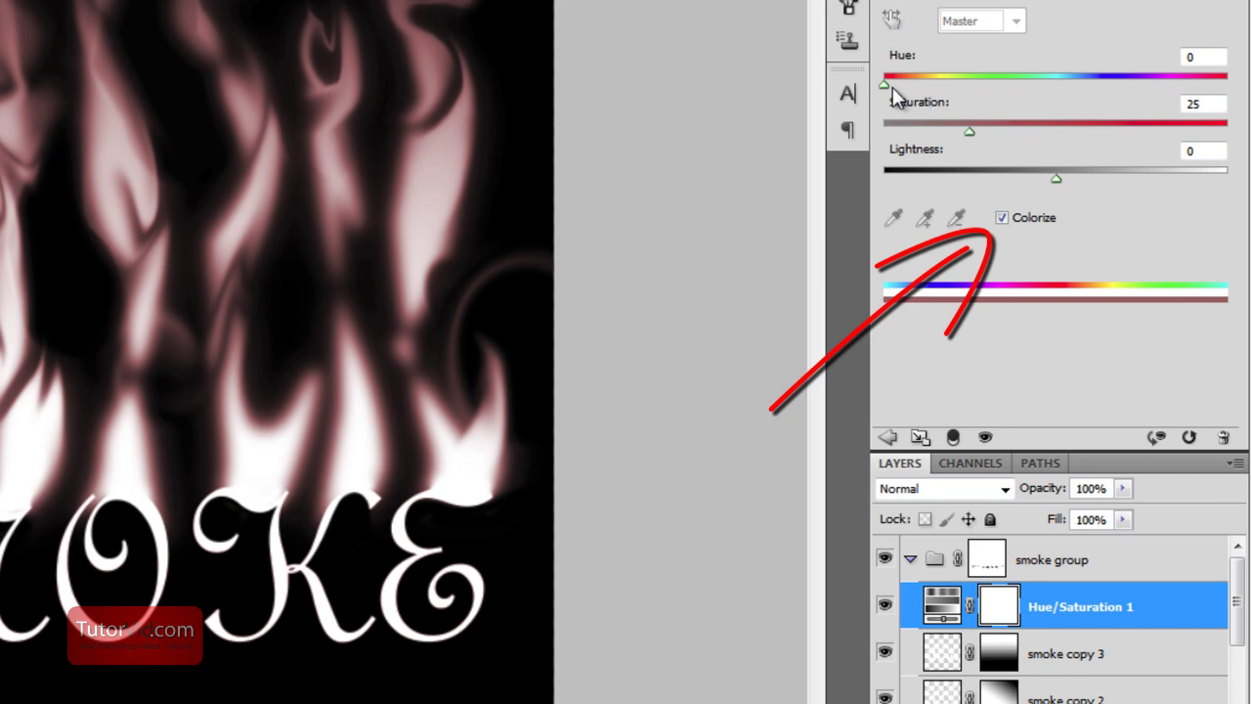
drag(891, 88, 1108, 96)
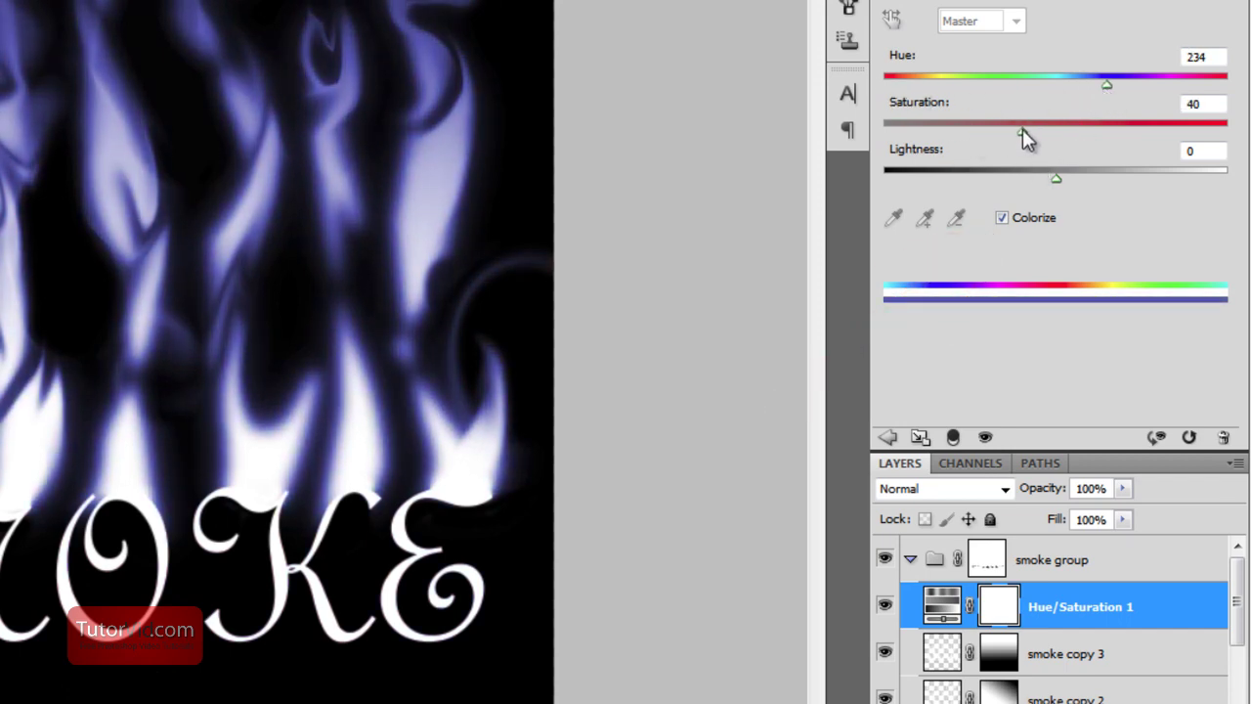
drag(1023, 129, 1032, 133)
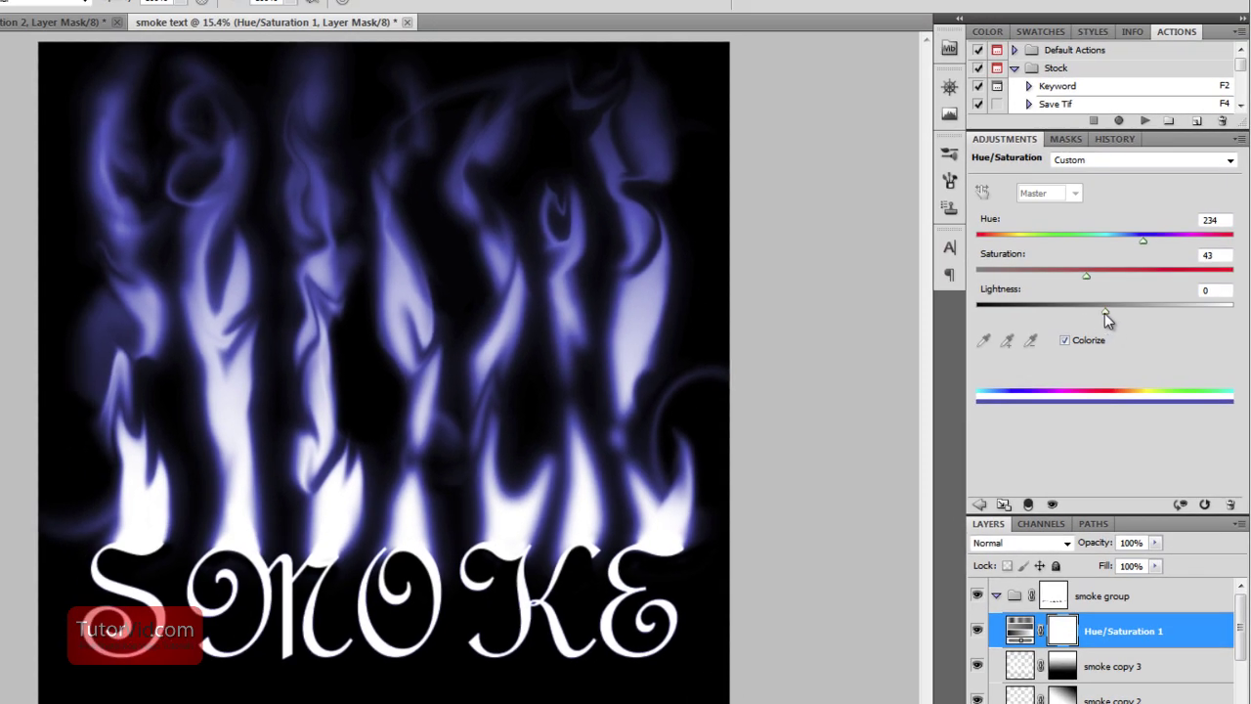
drag(1105, 314, 1105, 311)
drag(1086, 276, 1111, 275)
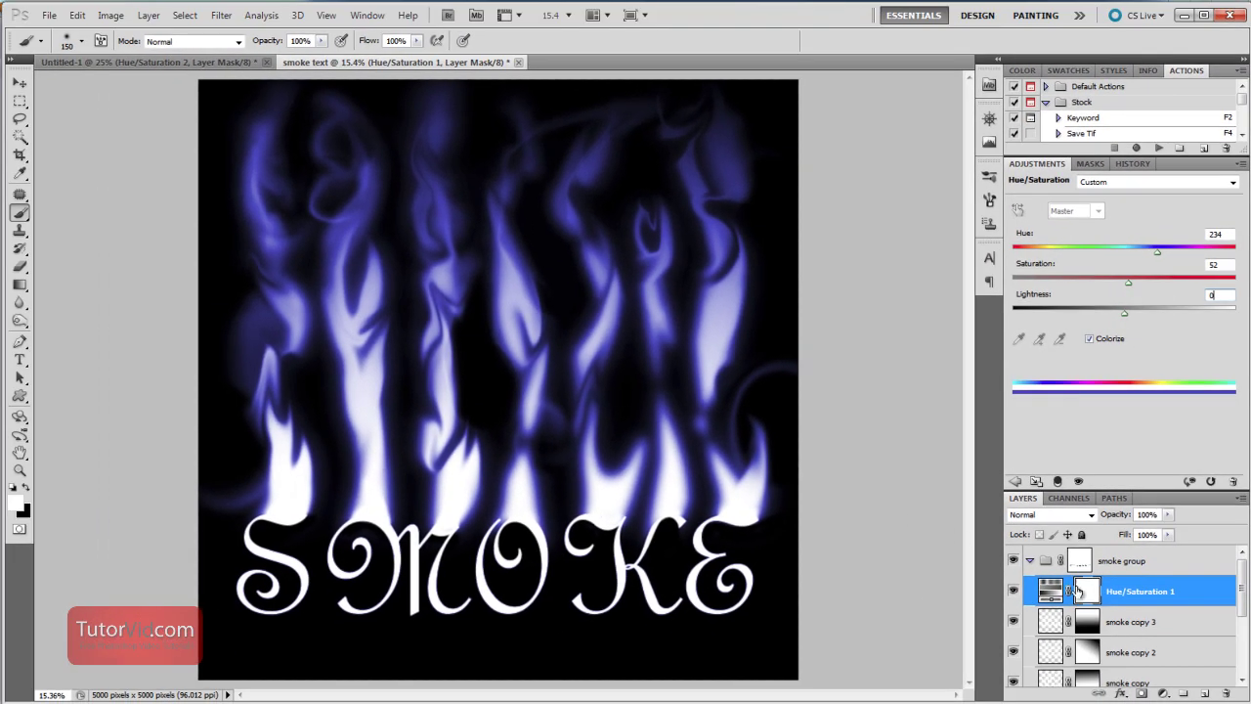
Fade the blue tint with a gradient on its layer mask, keeping the upper smoke blue
key(g)
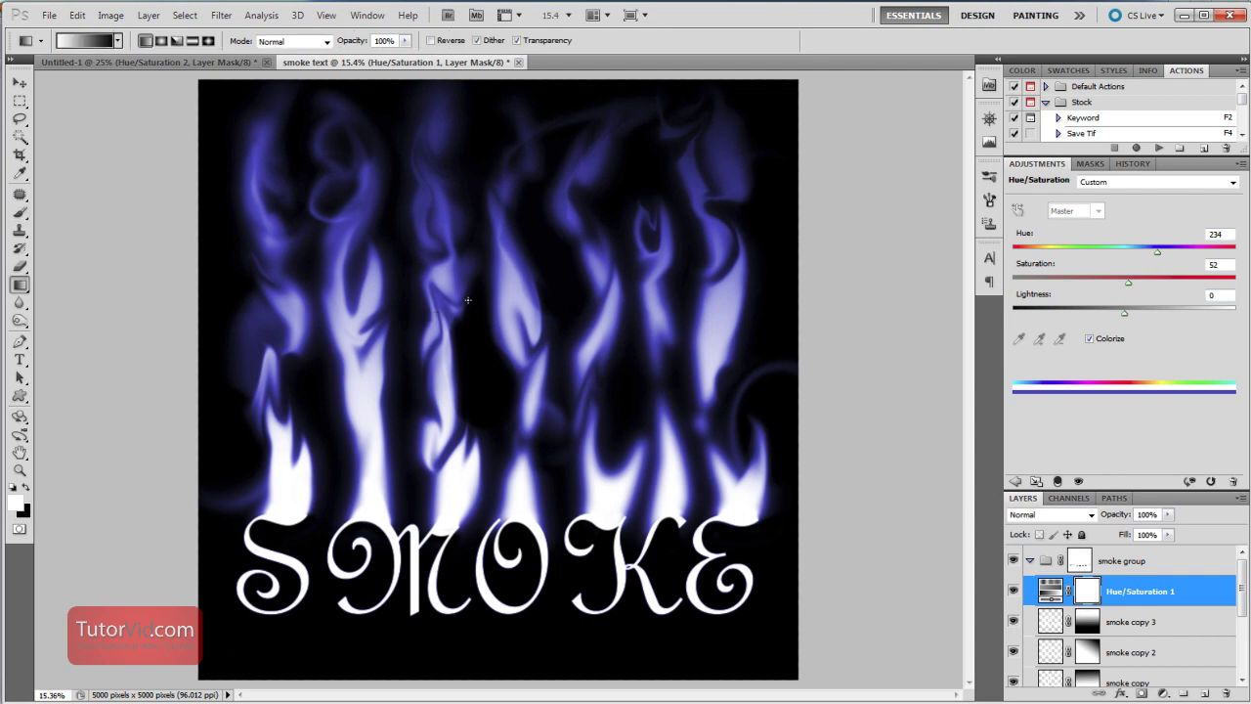
drag(503, 421, 521, 192)
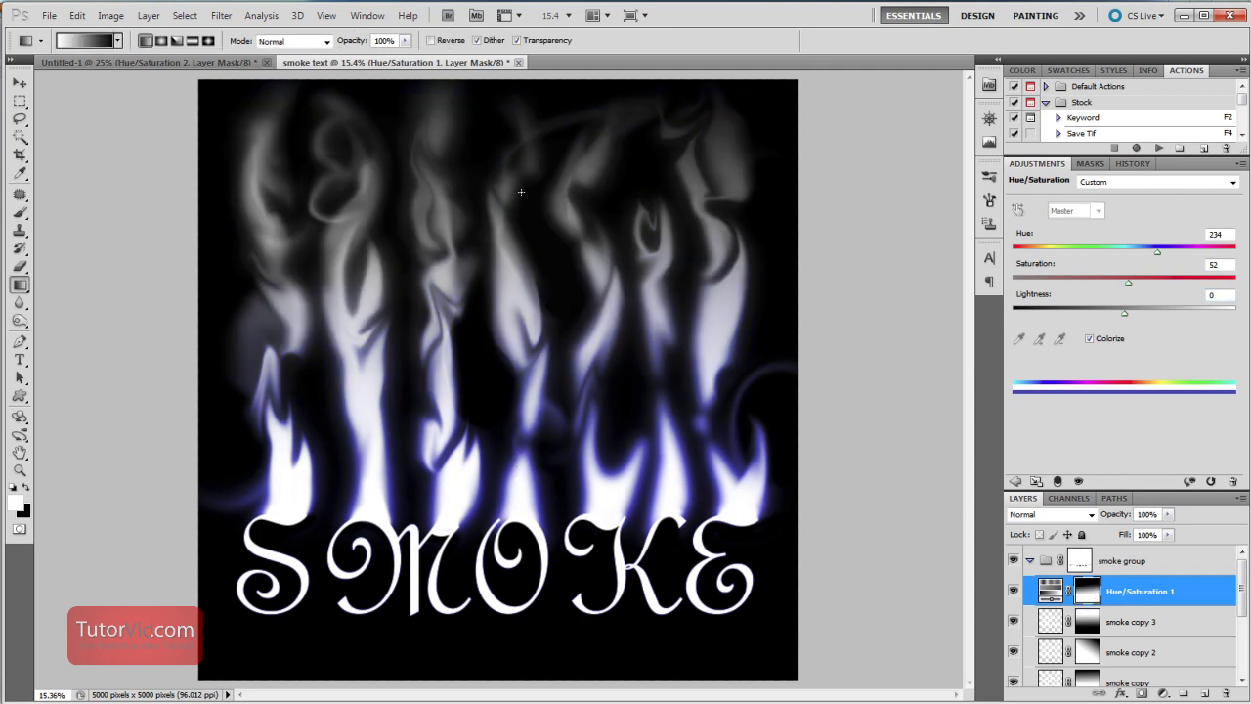
mouse_move(481, 448)
mouse_down()
mouse_move(498, 476)
mouse_move(497, 638)
mouse_up()
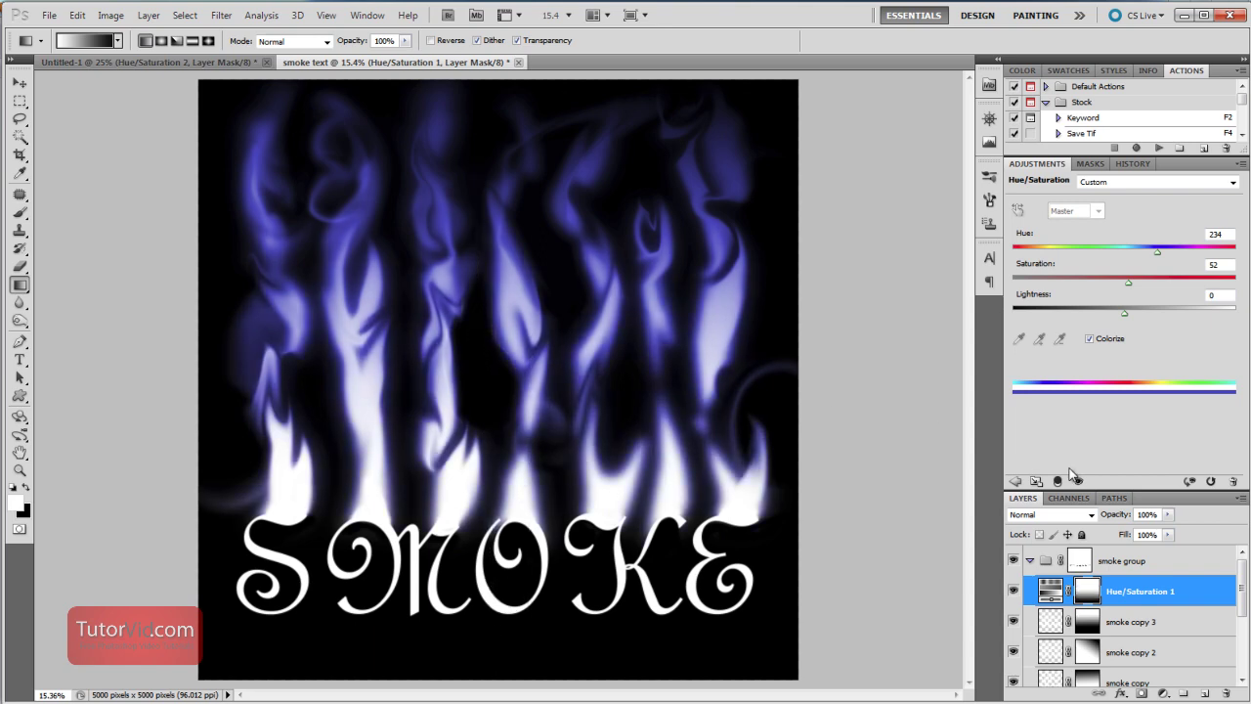
Lower the Hue/Saturation 1 layer's opacity to 65%
click(1168, 515)
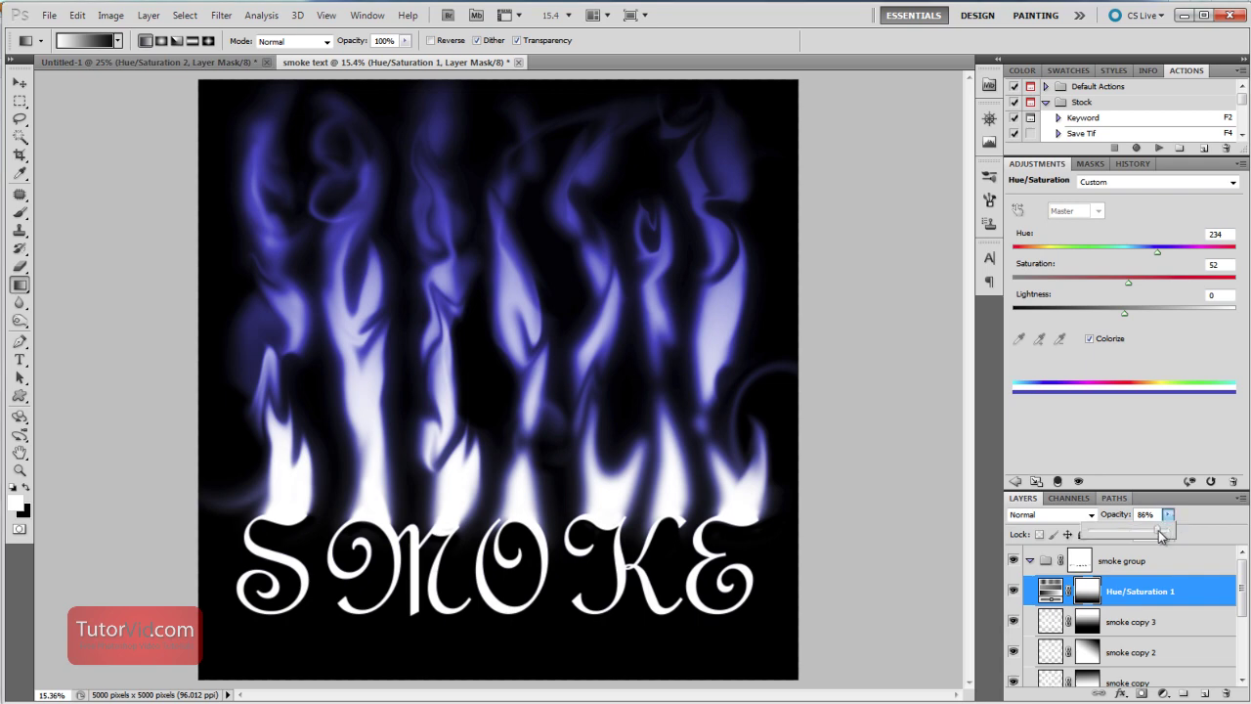
drag(1158, 530, 1129, 530)
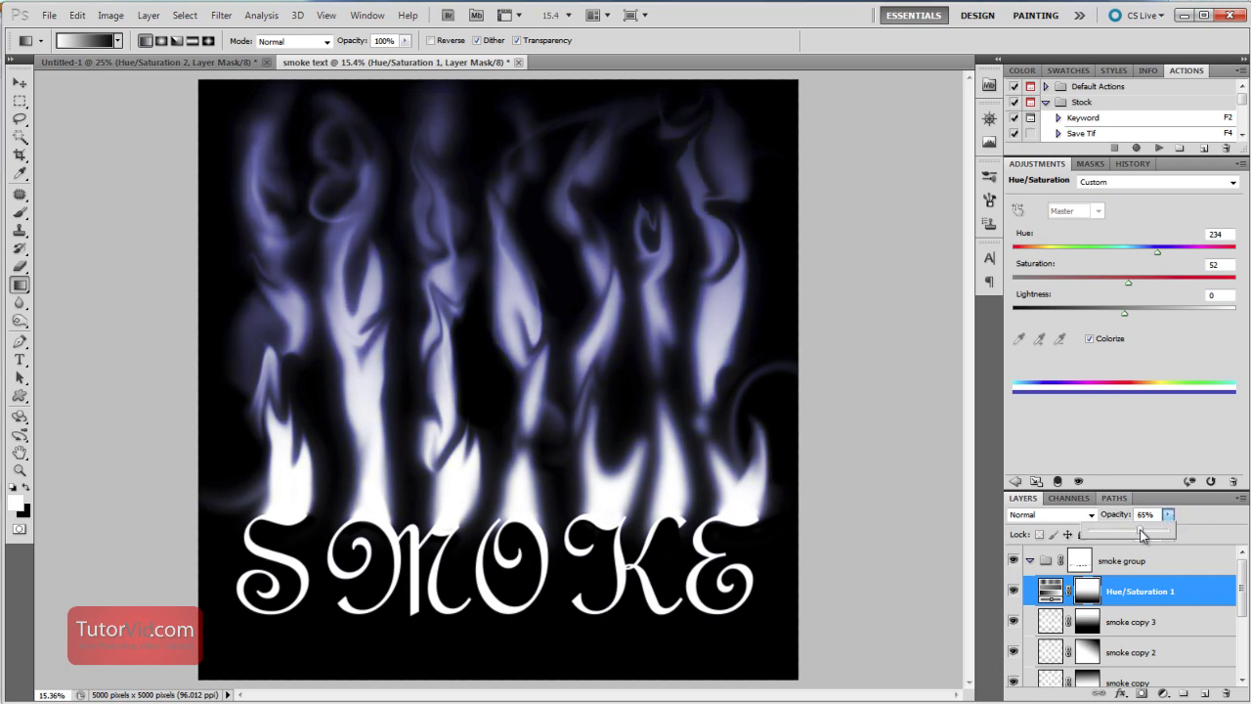
click(1030, 560)
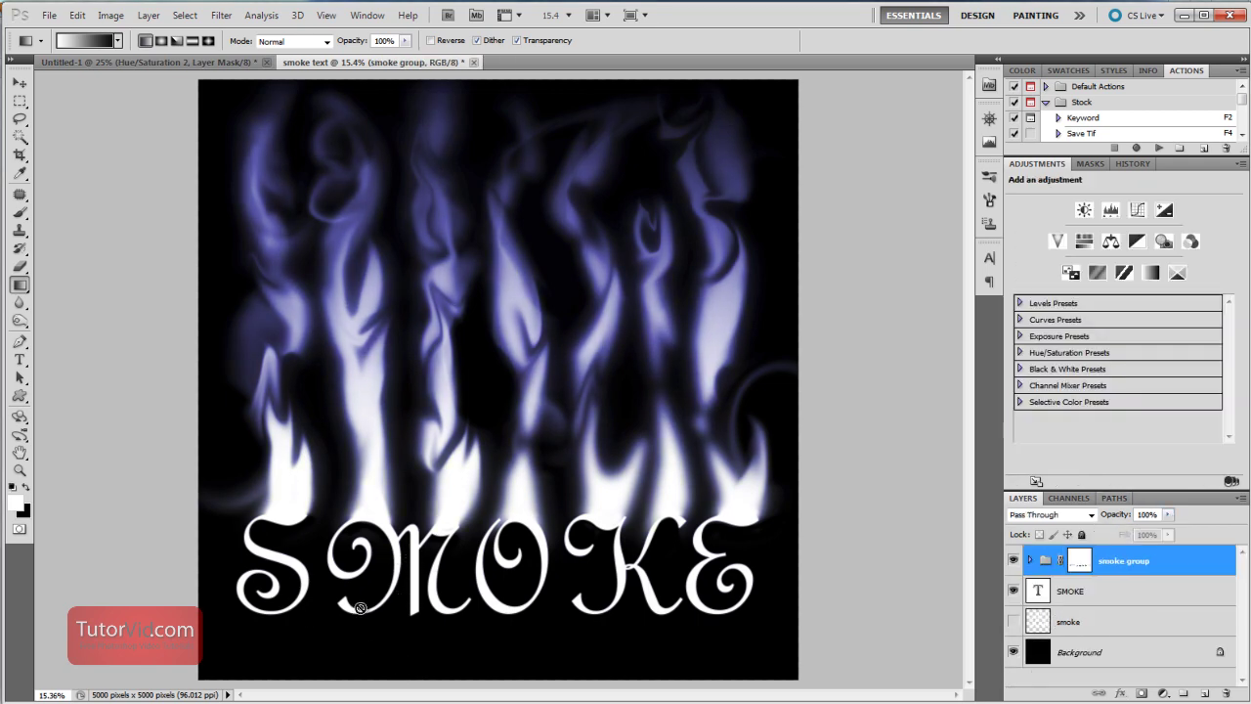
Create Layer 2 above SMOKE and fill it with a dark red radial gradient
click(1112, 594)
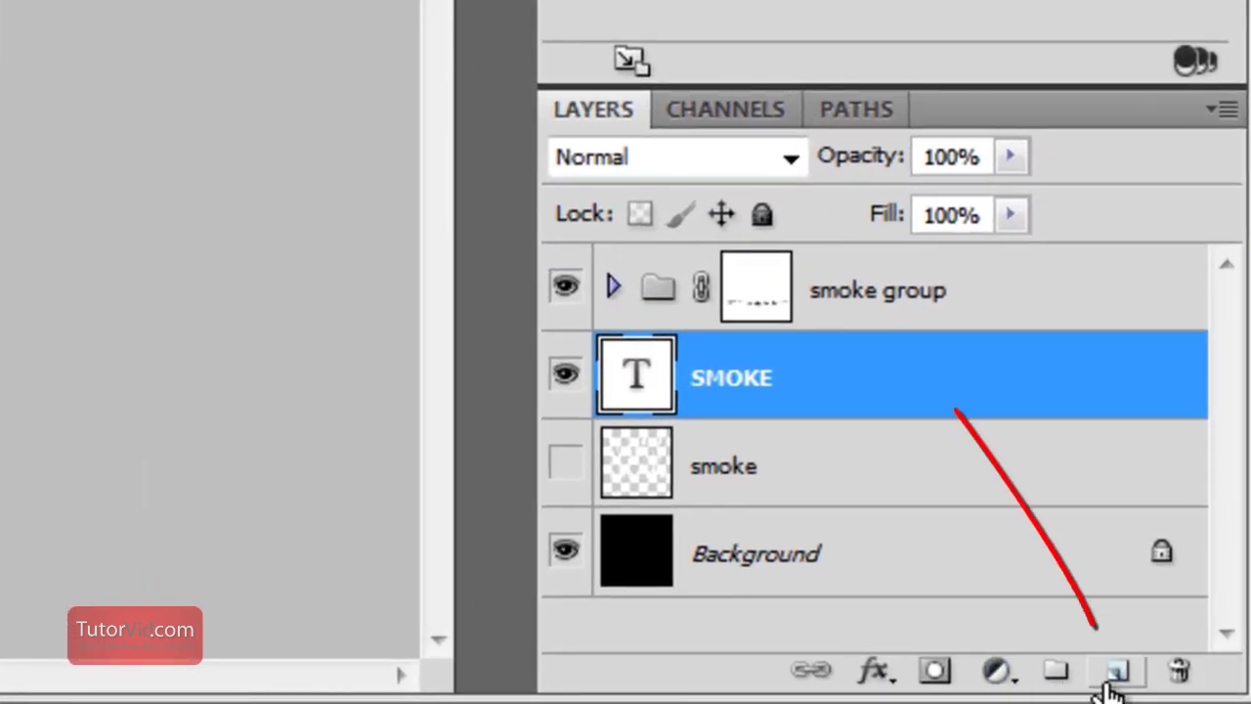
click(1117, 670)
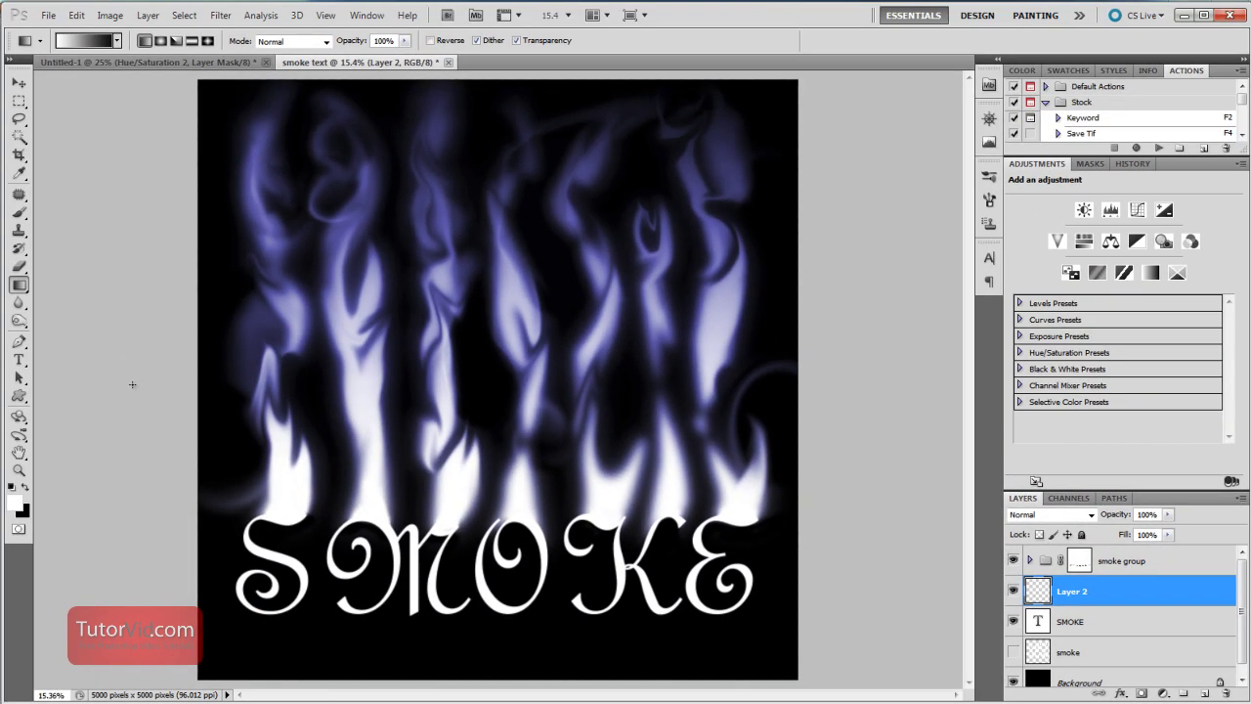
key(g)
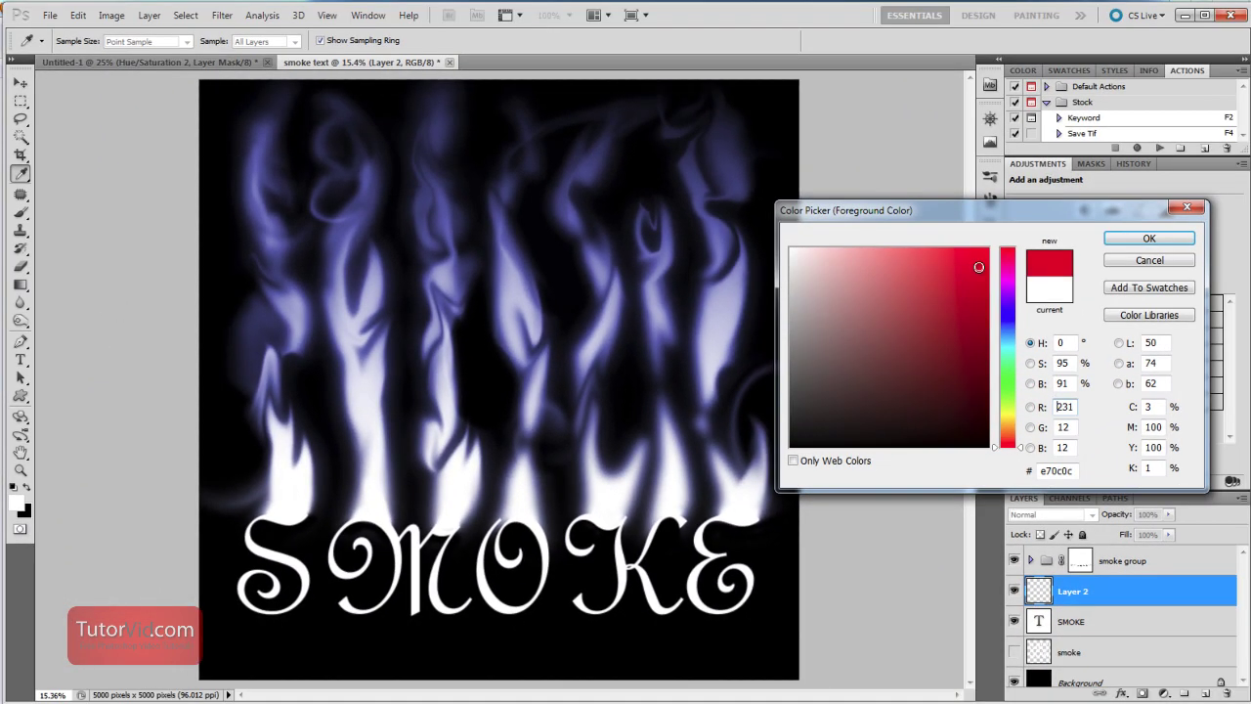
drag(993, 271, 1000, 298)
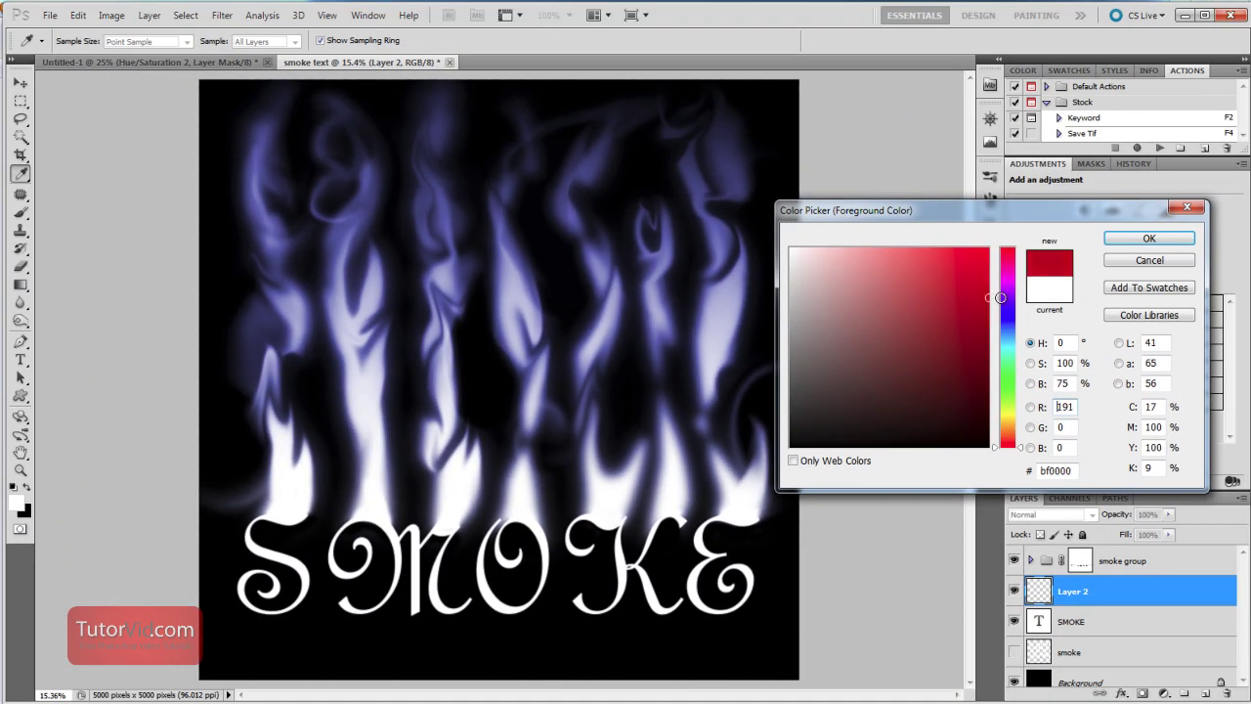
click(1148, 242)
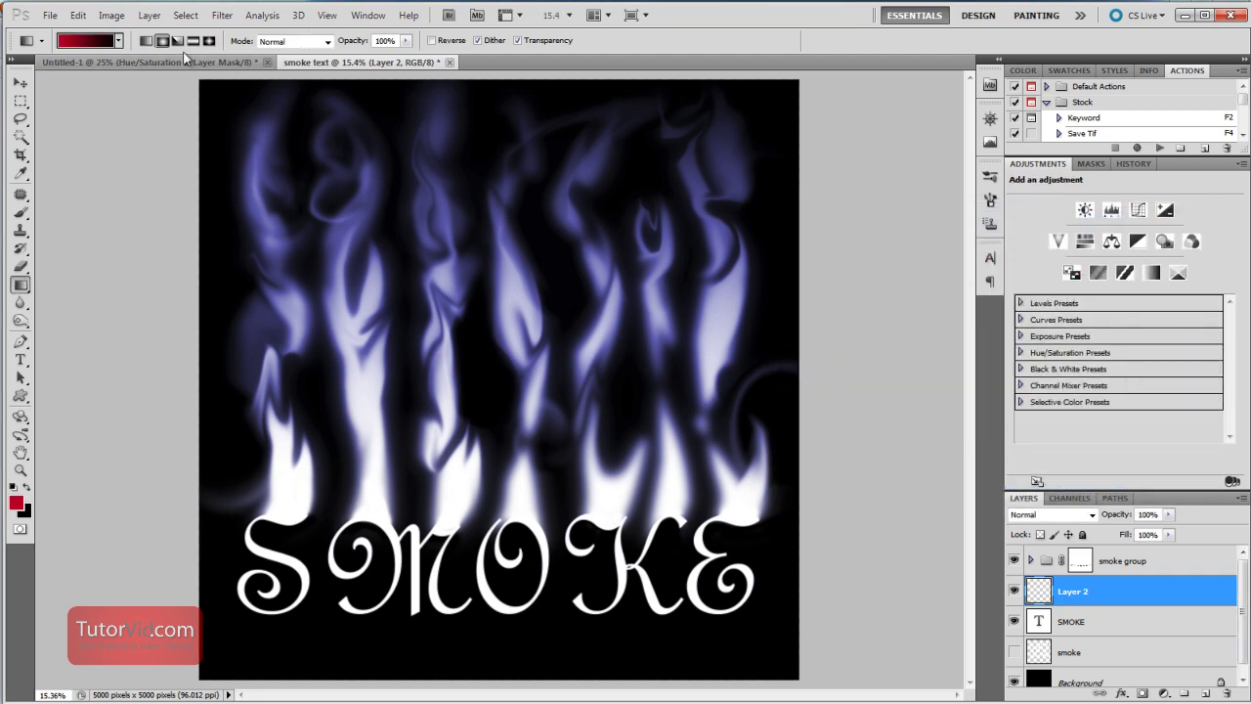
drag(565, 611, 871, 598)
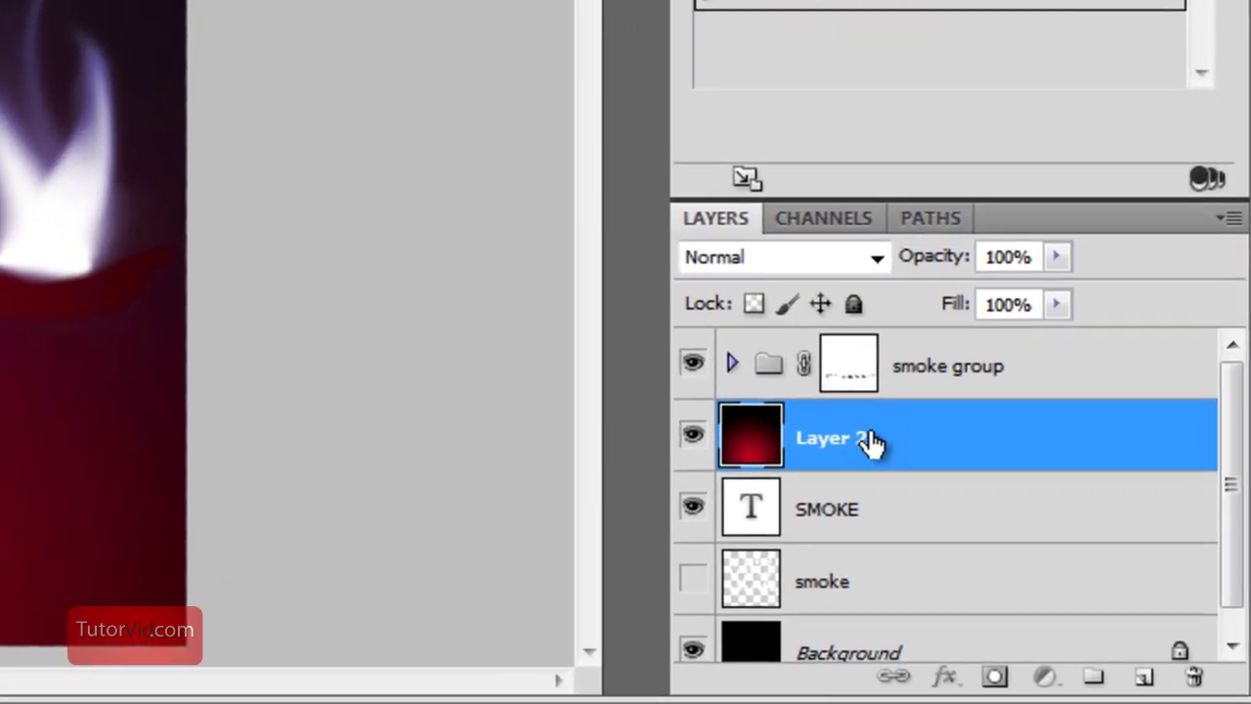
Move Layer 2 beneath the SMOKE text and set its opacity to 46%
drag(1007, 535, 1020, 604)
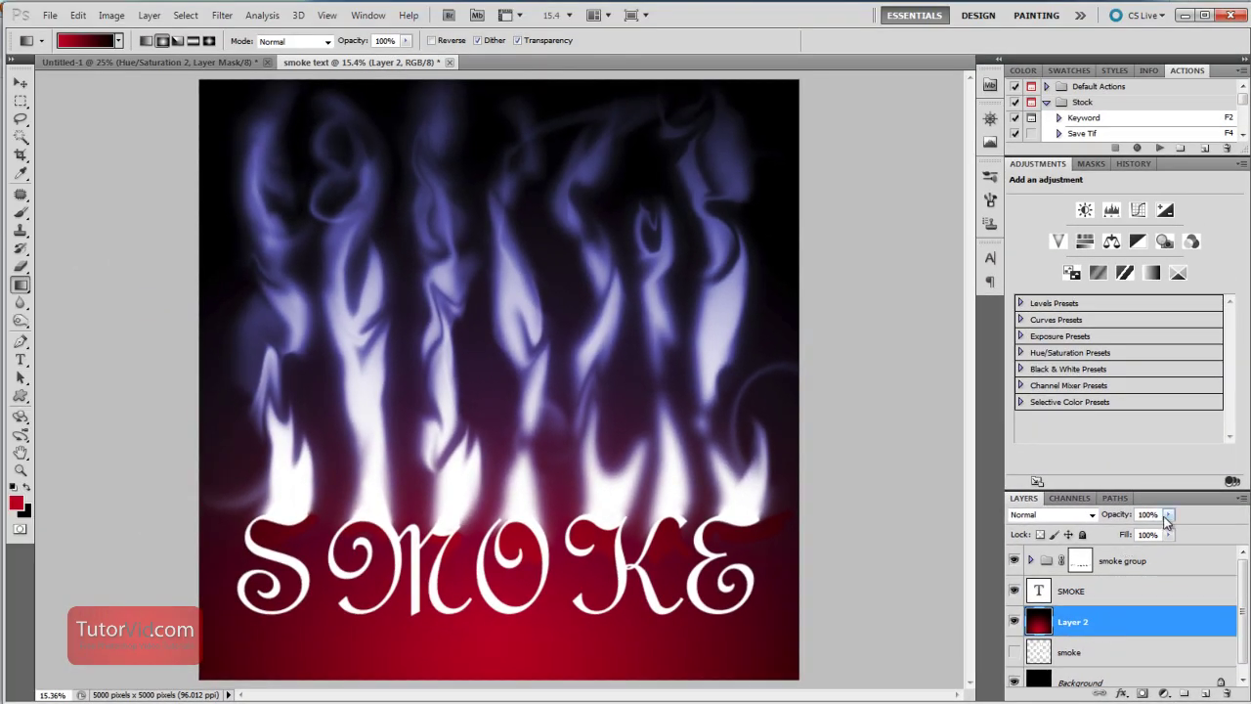
click(1169, 516)
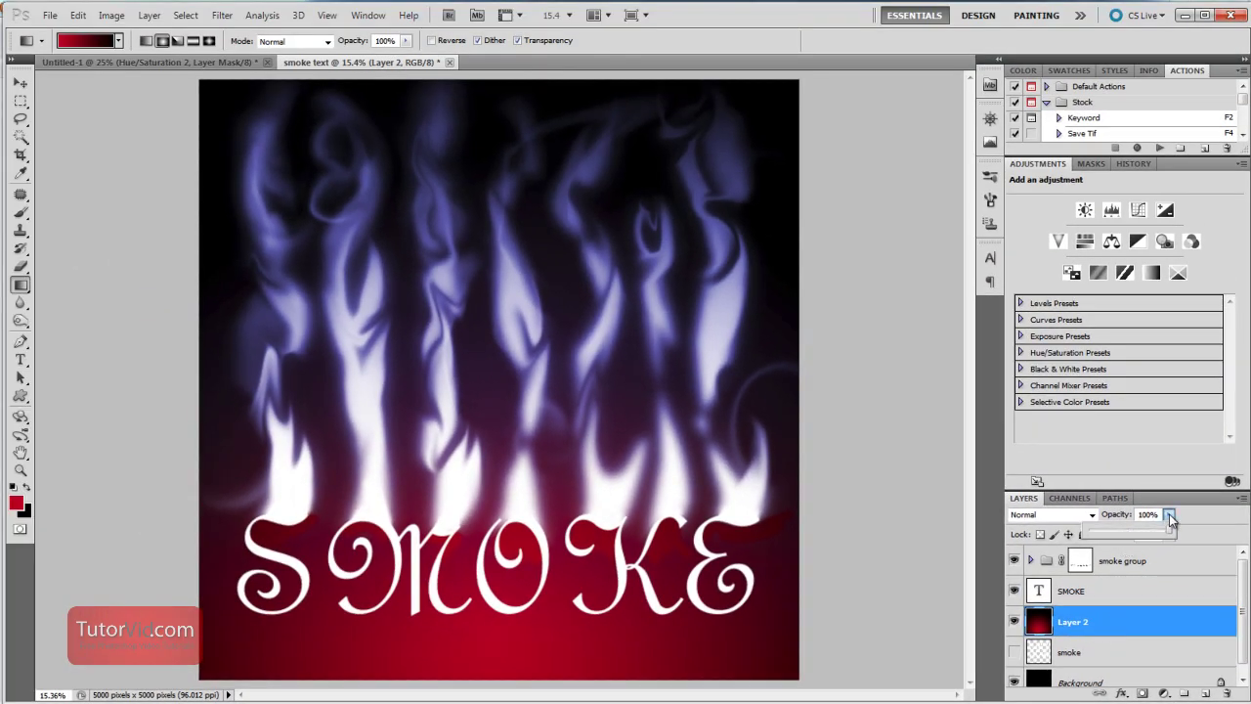
mouse_move(1137, 533)
mouse_down()
mouse_move(1113, 533)
mouse_move(1126, 532)
mouse_up()
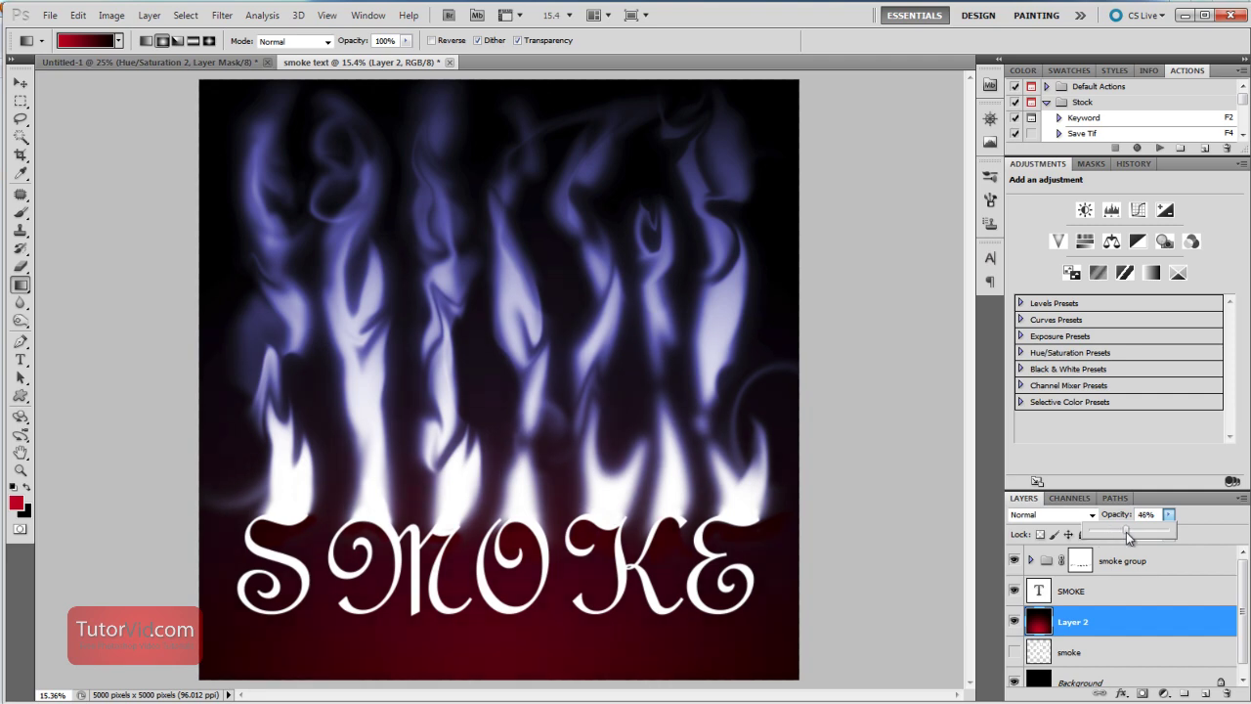
click(1220, 529)
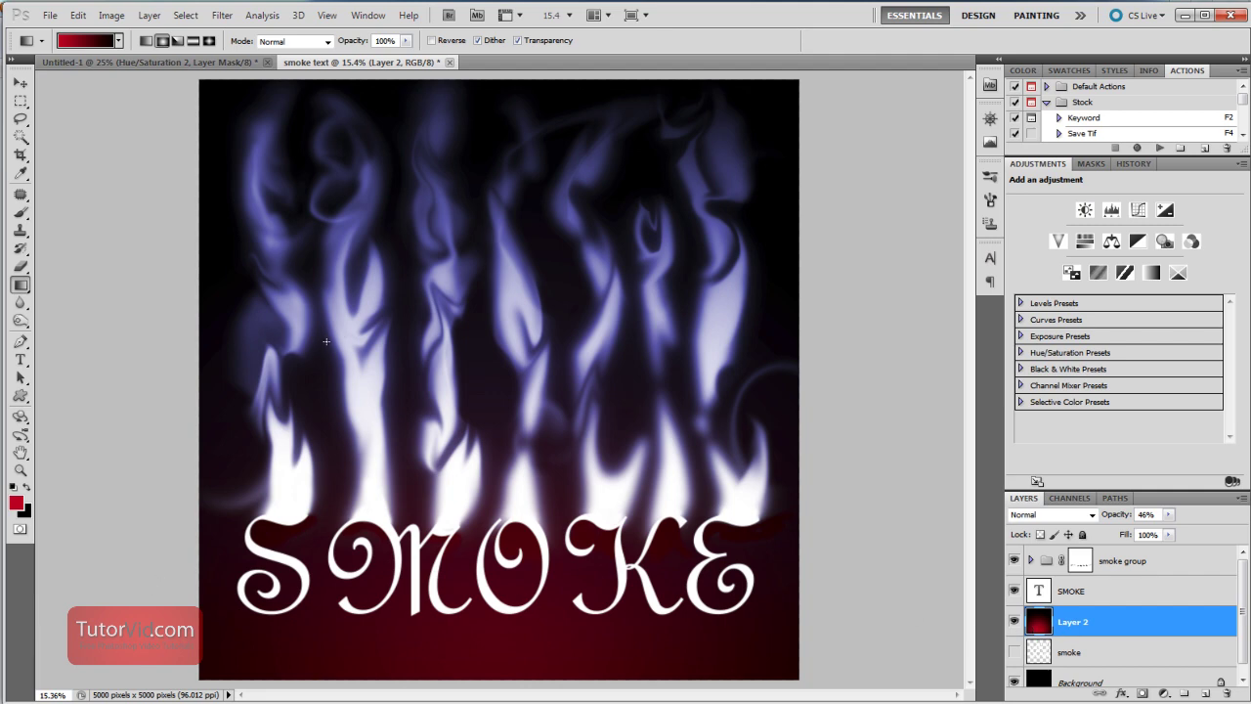
Select the lower part of the canvas at full width with a 50-pixel feather
key(m)
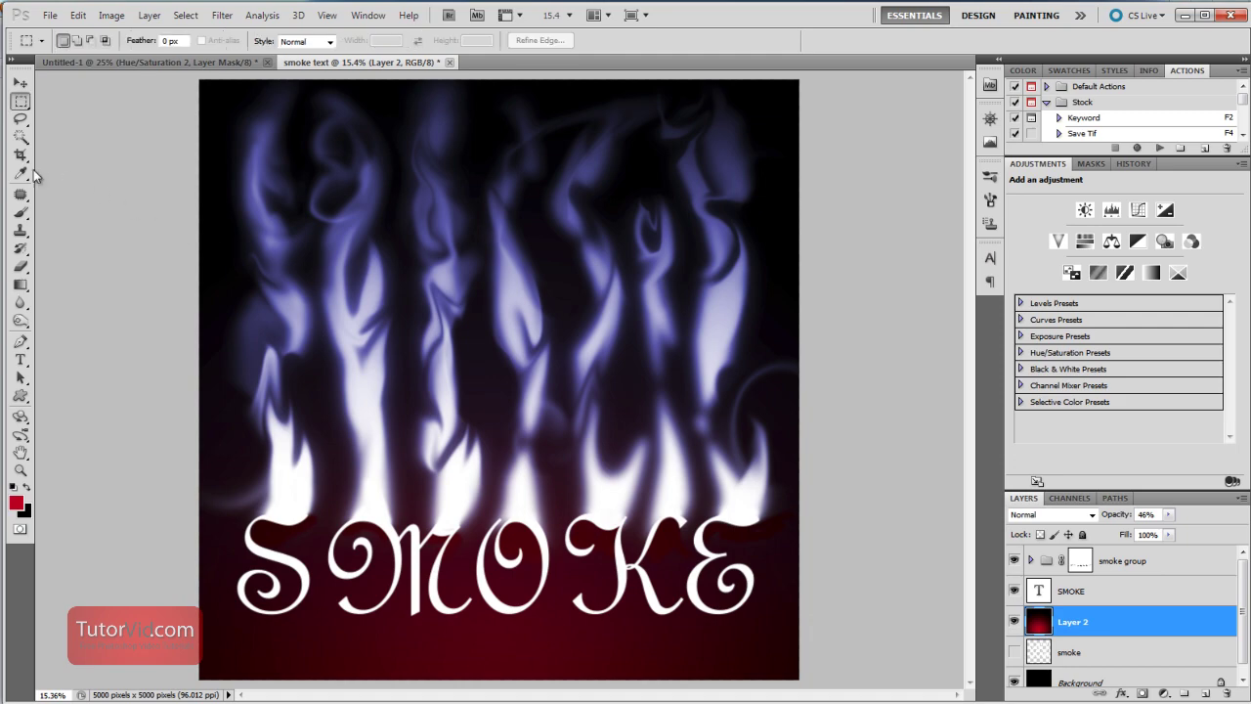
drag(119, 276, 943, 593)
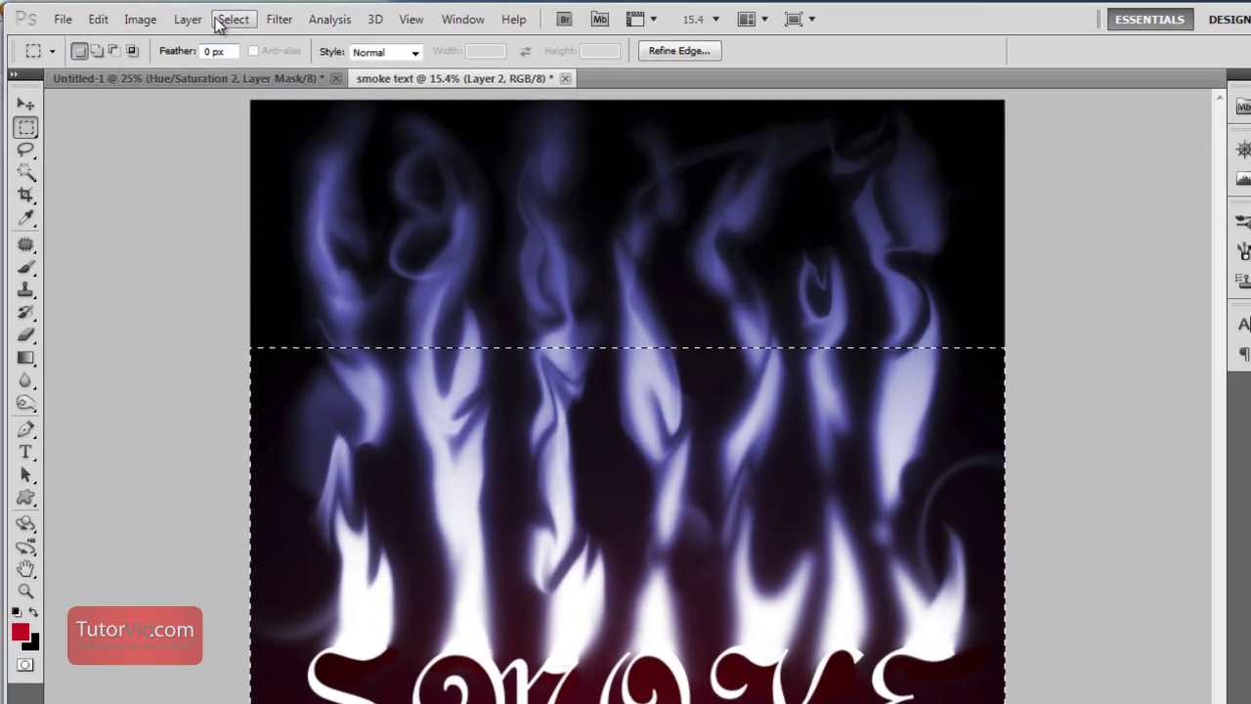
click(186, 15)
mouse_move(424, 313)
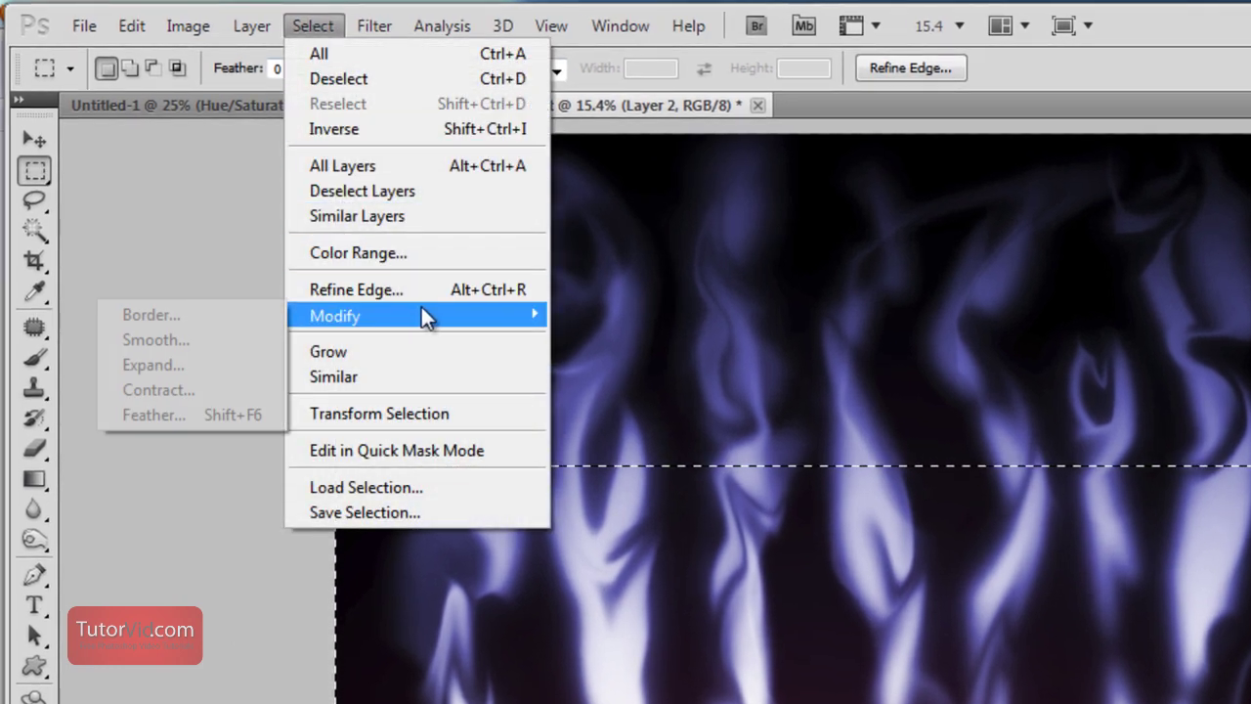
click(157, 414)
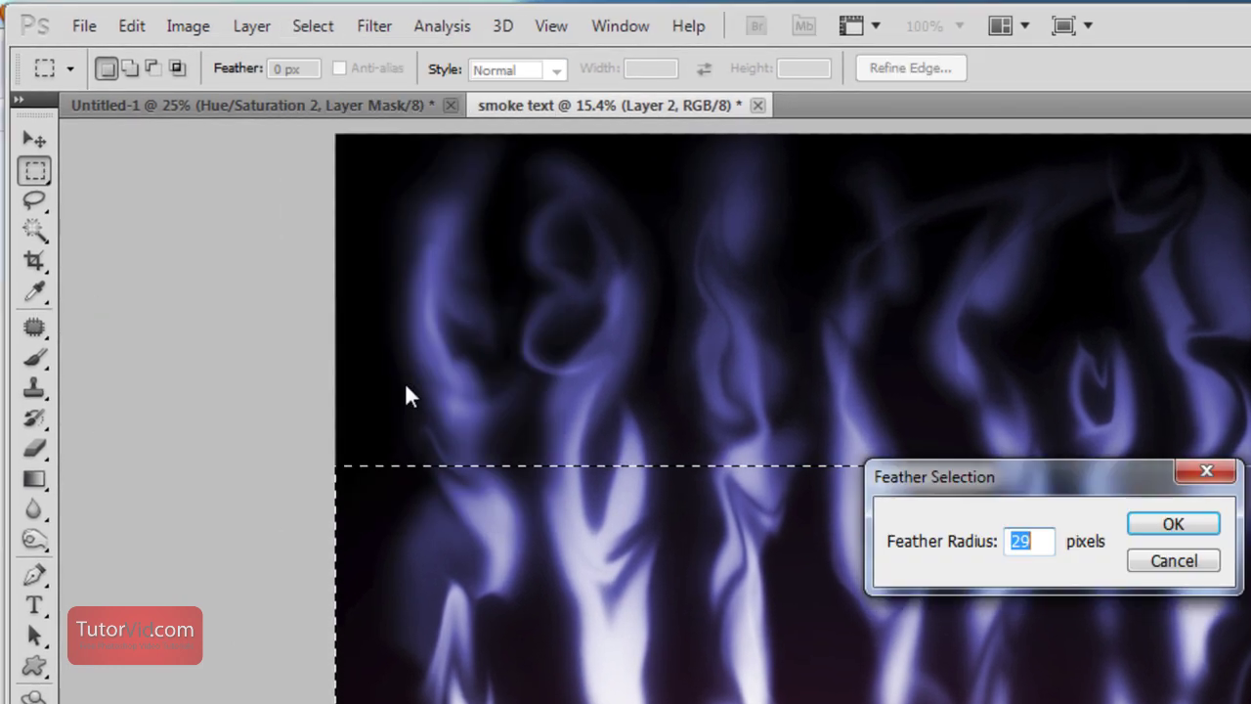
text(50)
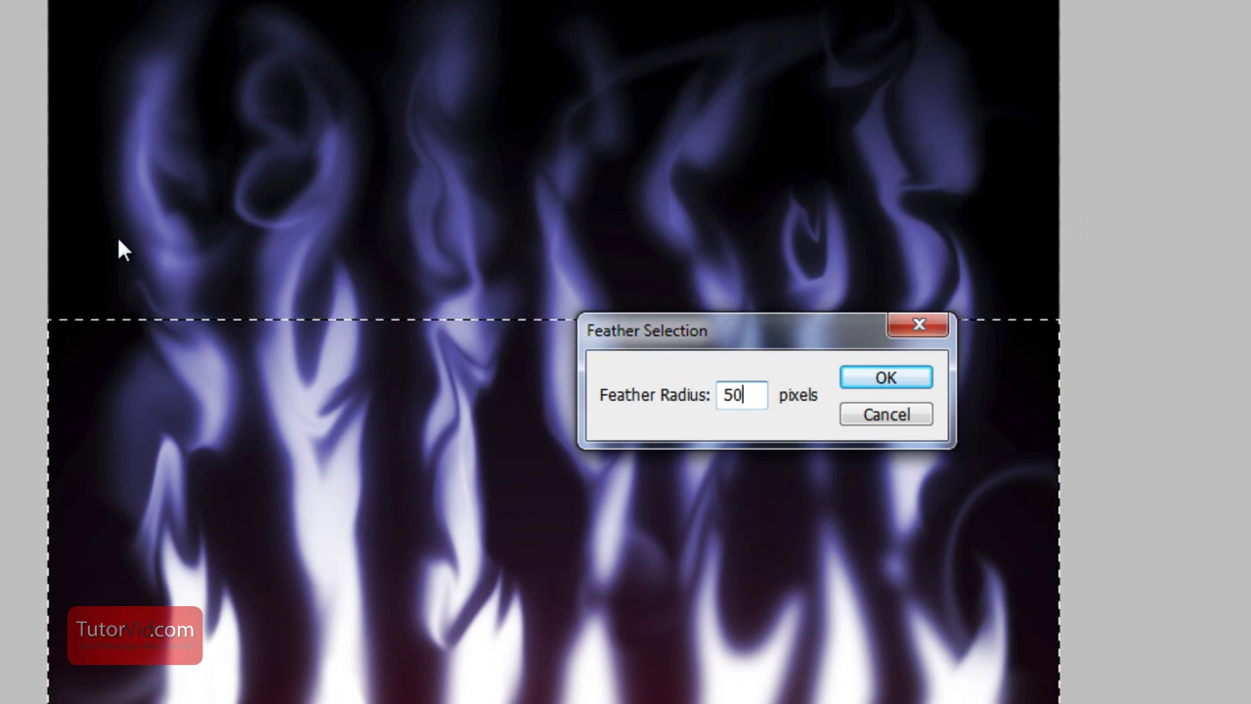
key(Return)
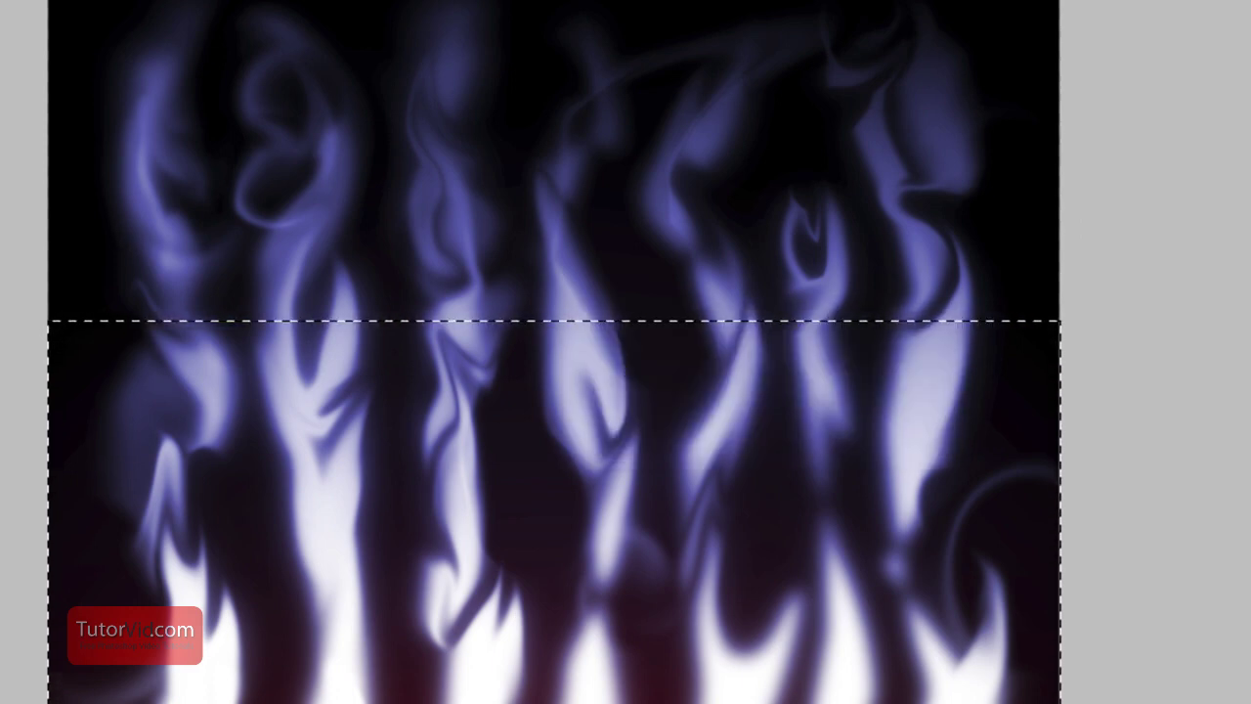
Invert the selection and turn it into a layer mask on Layer 2
key(ctrl+shift+i)
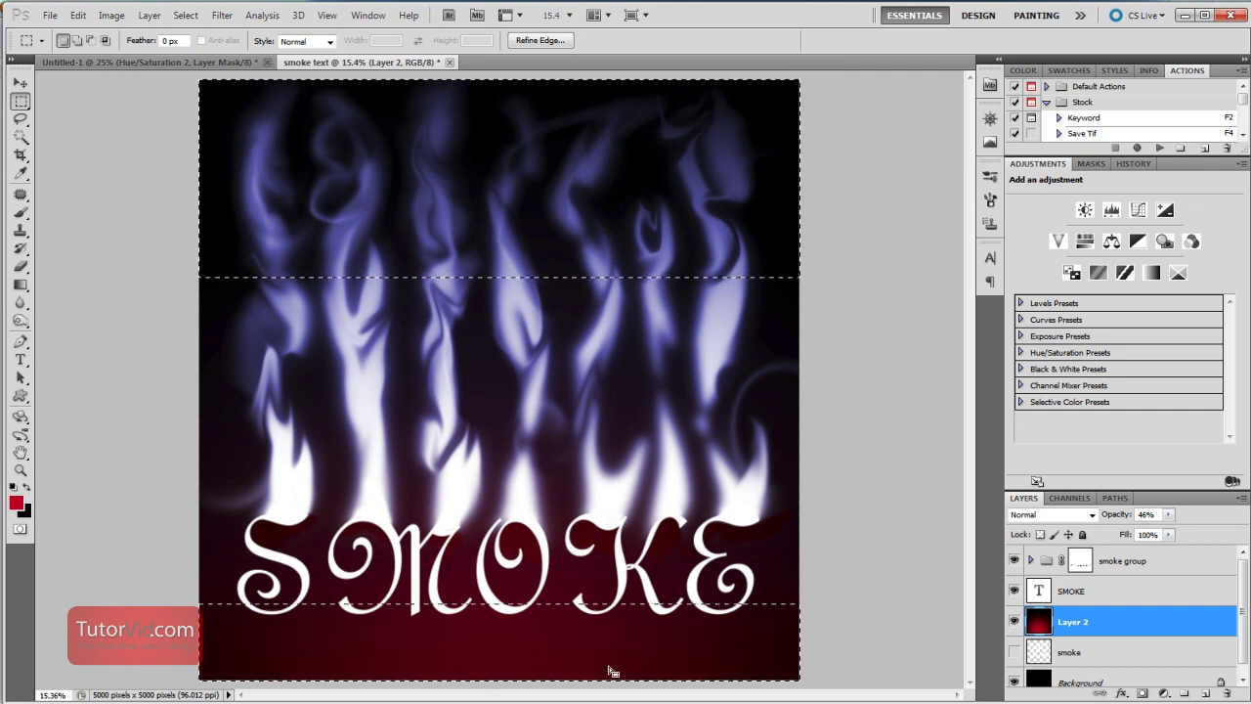
click(1141, 693)
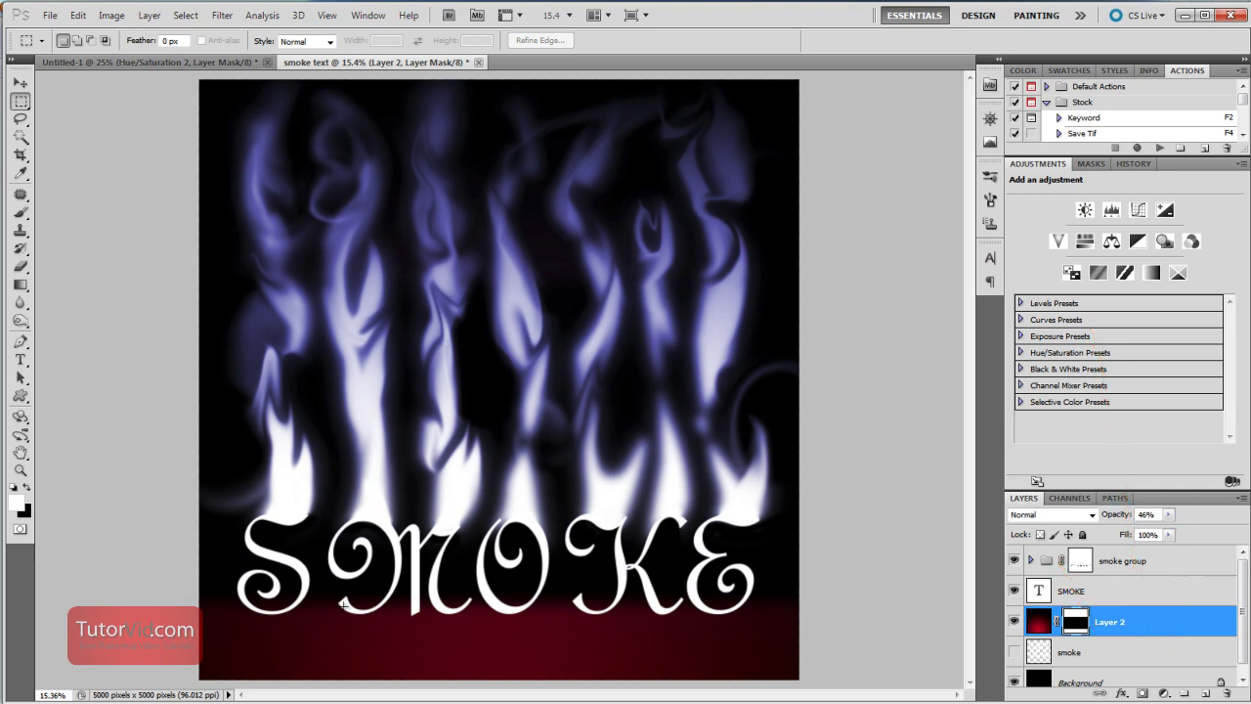
click(20, 84)
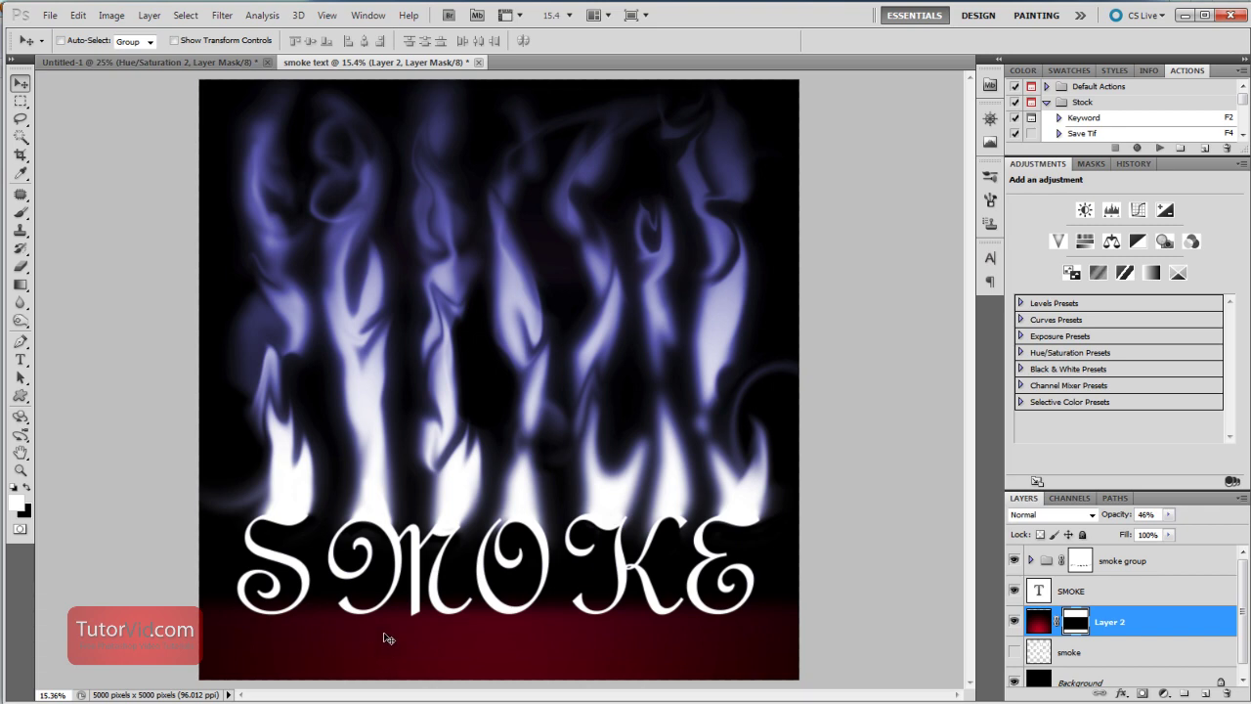
click(1169, 516)
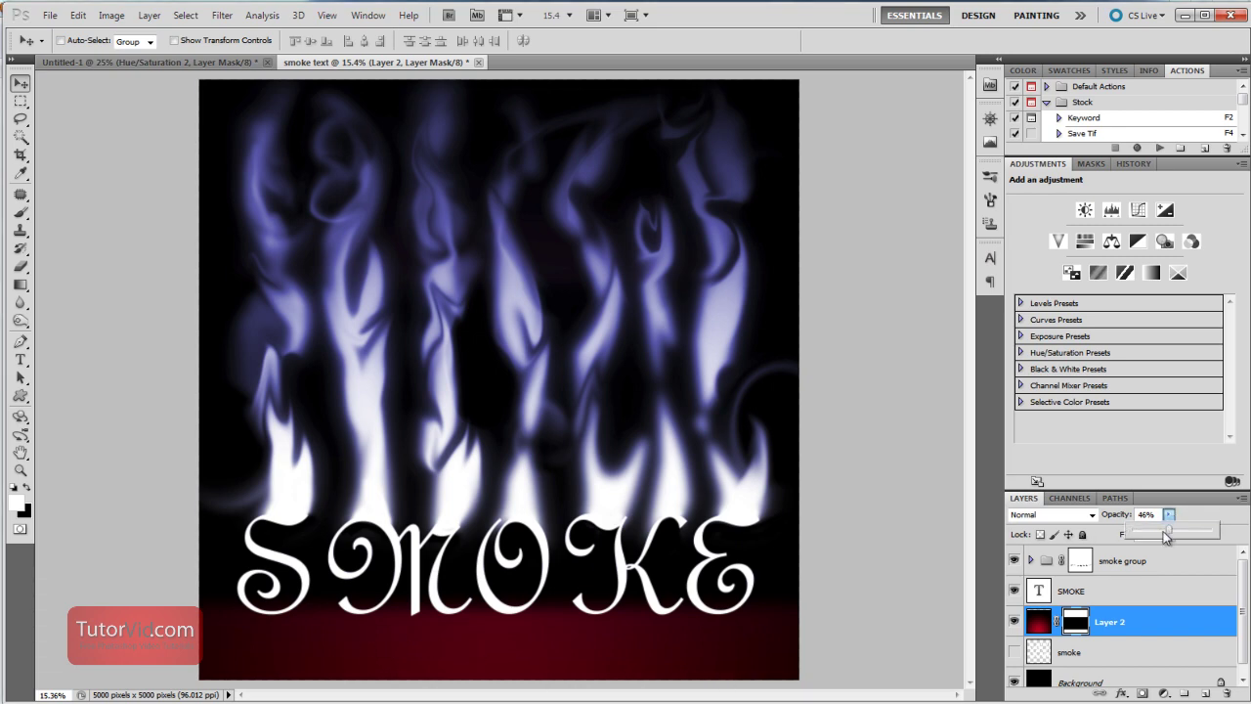
Set the red floor layer to 33% opacity and add a new empty layer above SMOKE
drag(1161, 529, 1157, 530)
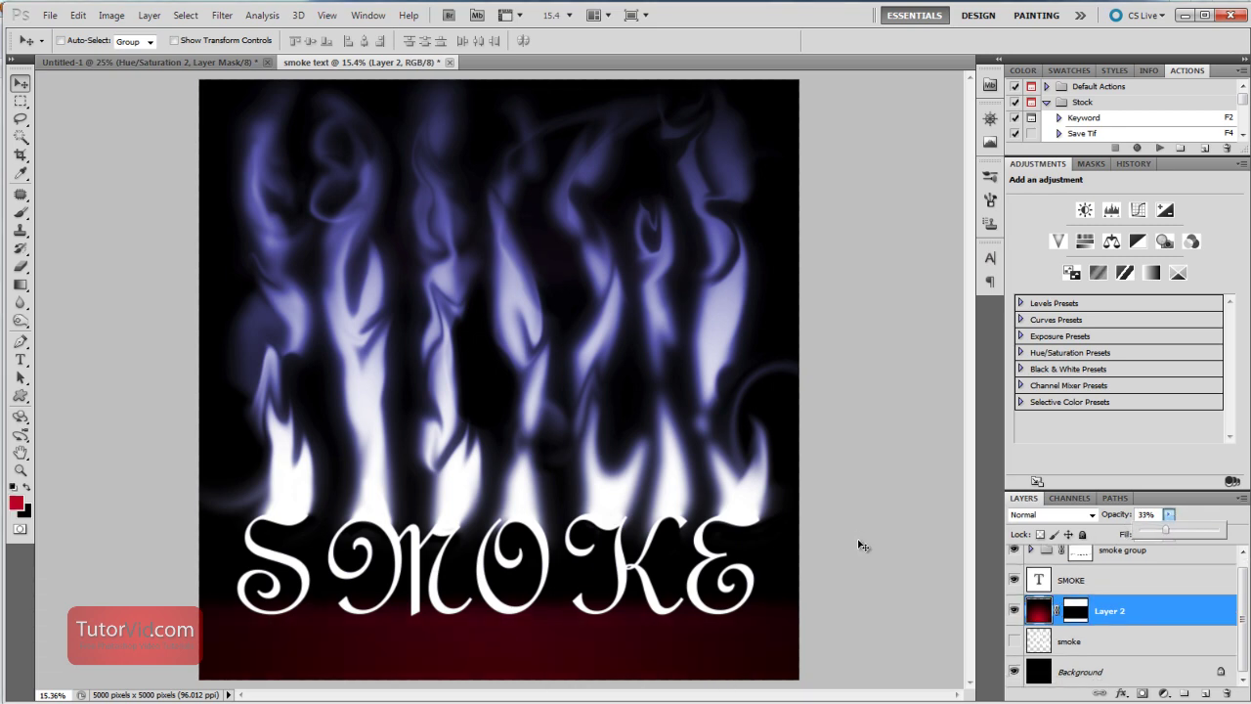
click(901, 492)
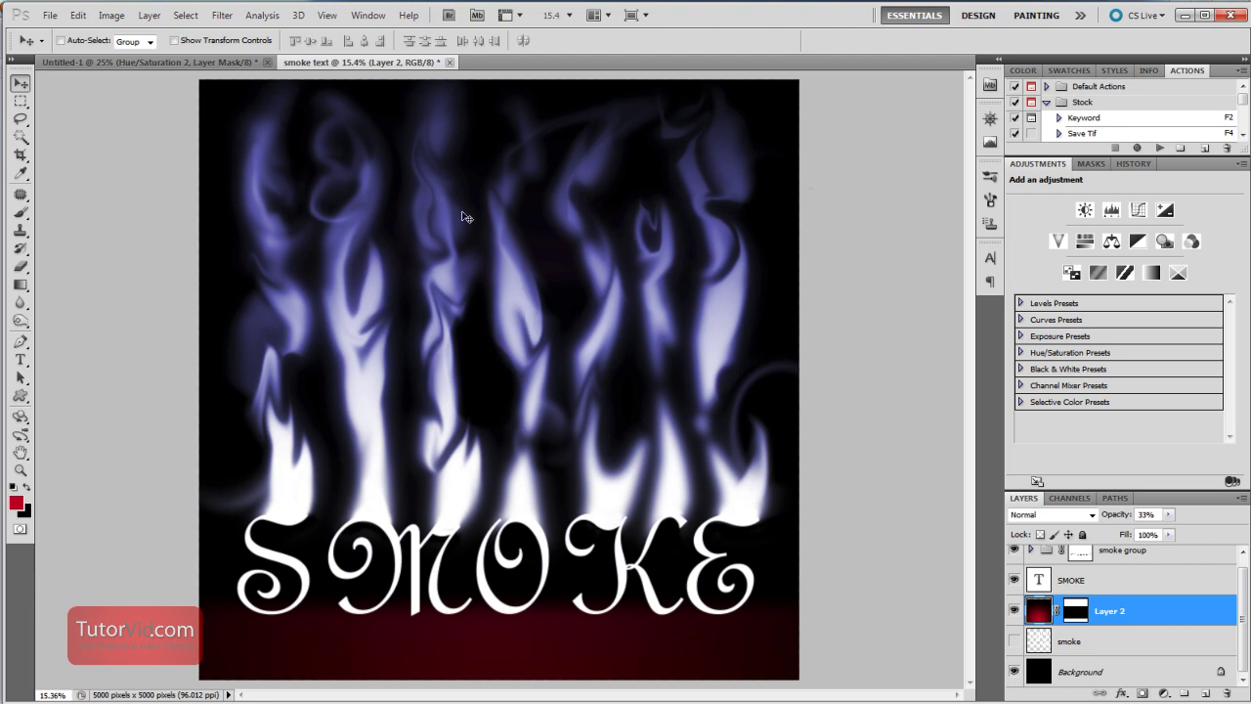
scroll(1076, 596, up, 1)
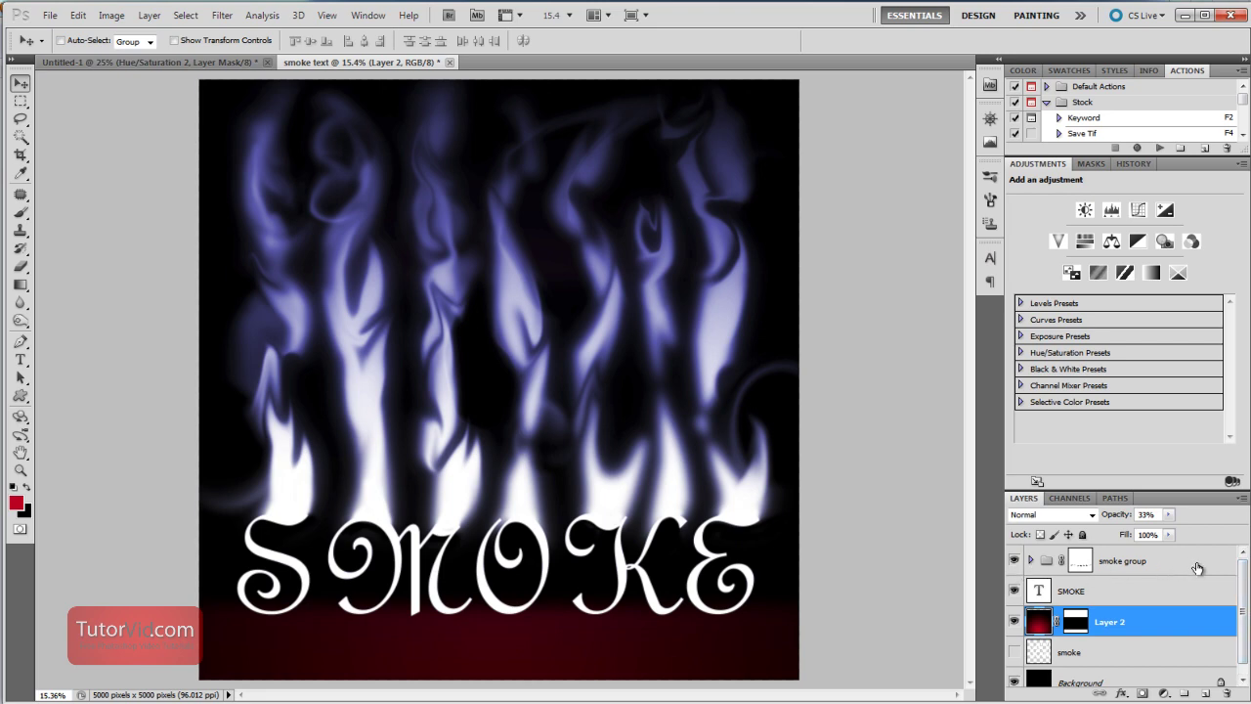
click(1170, 598)
key(ctrl+shift+alt+n)
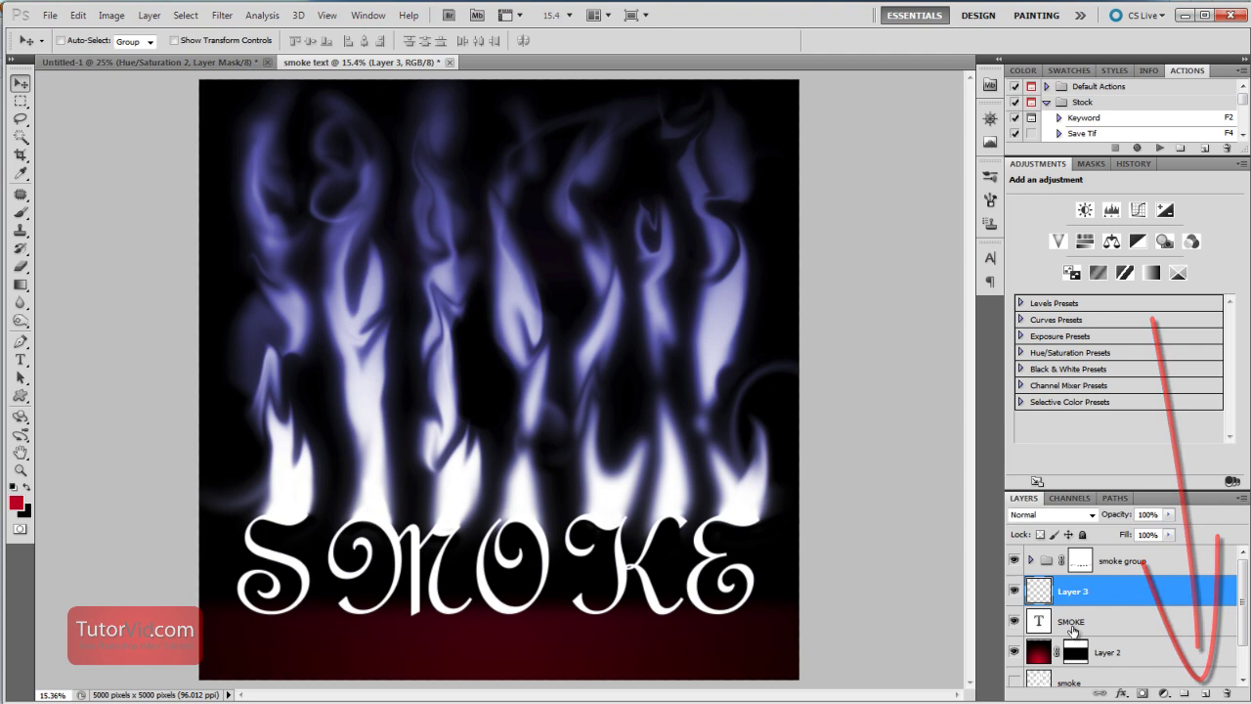
Fill the new layer with Render > Clouds using default colours and name it clouds
key(d)
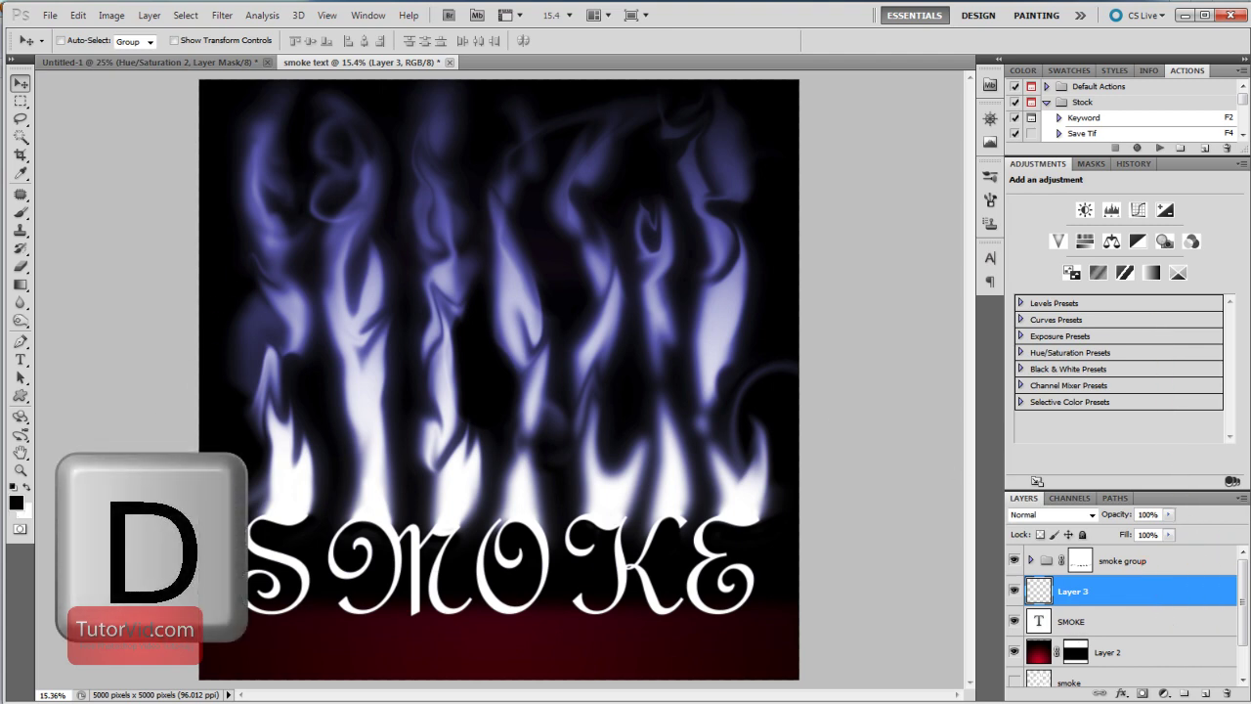
key(ctrl+BackSpace)
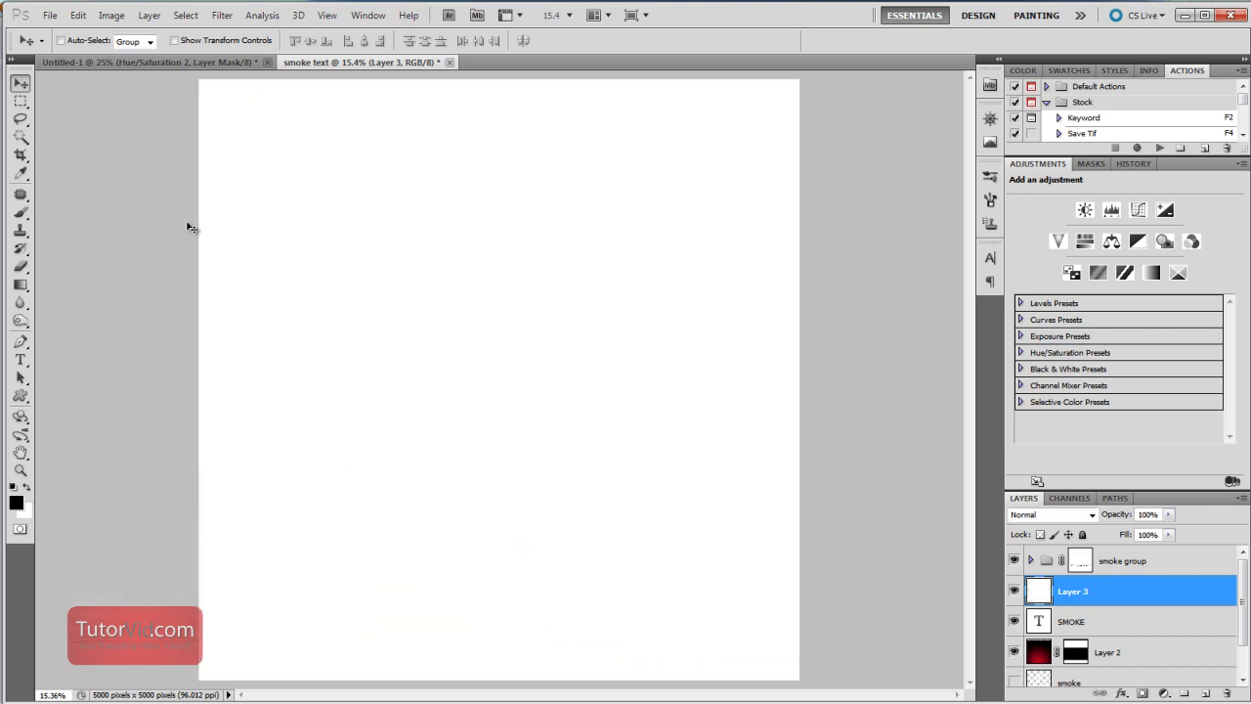
click(222, 16)
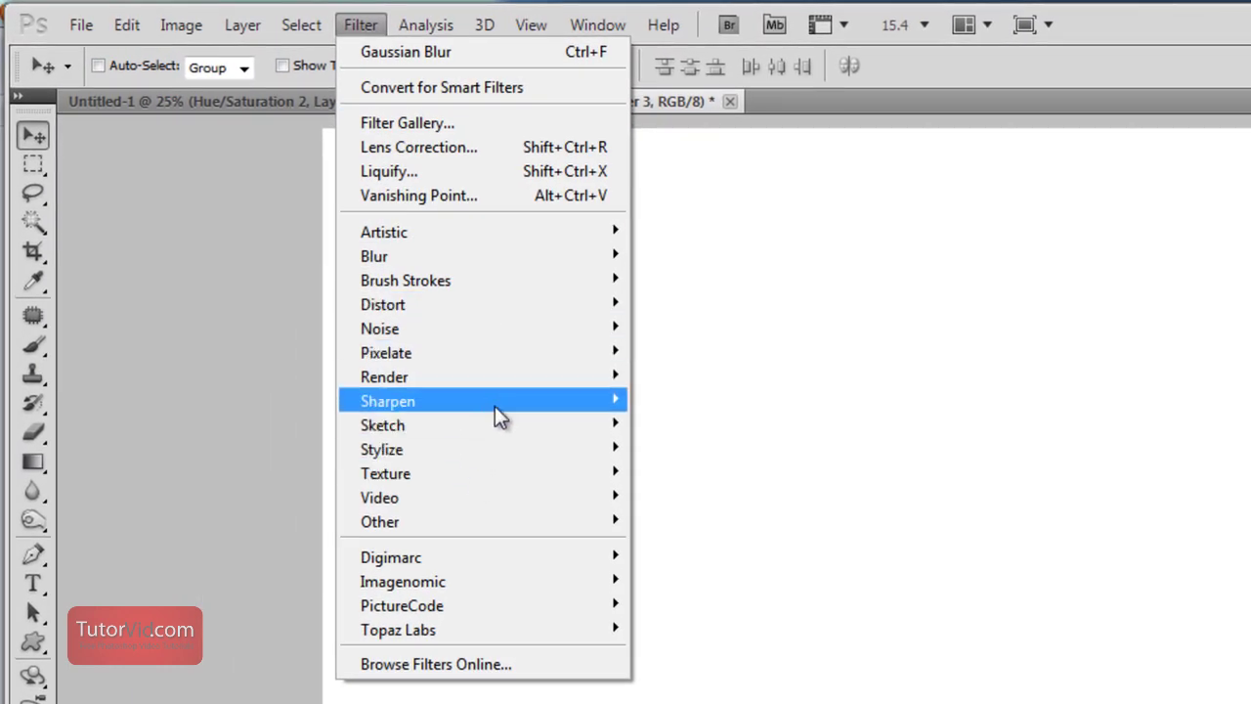
mouse_move(518, 376)
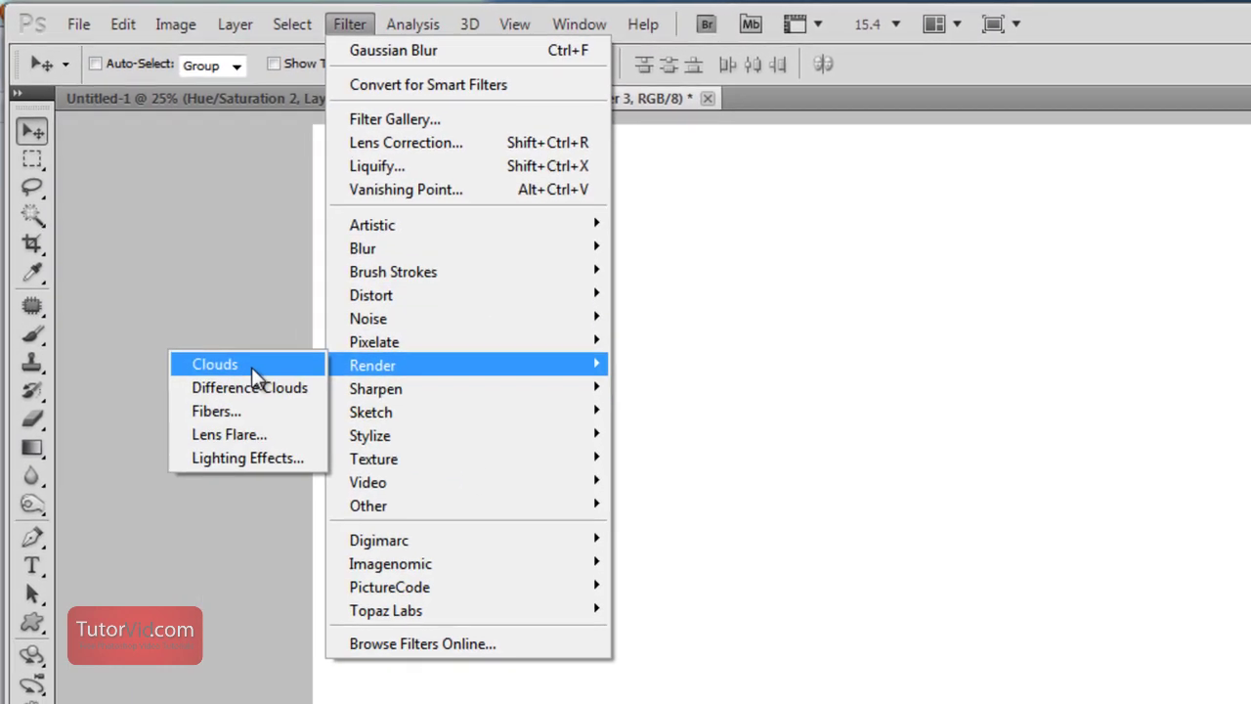
click(251, 366)
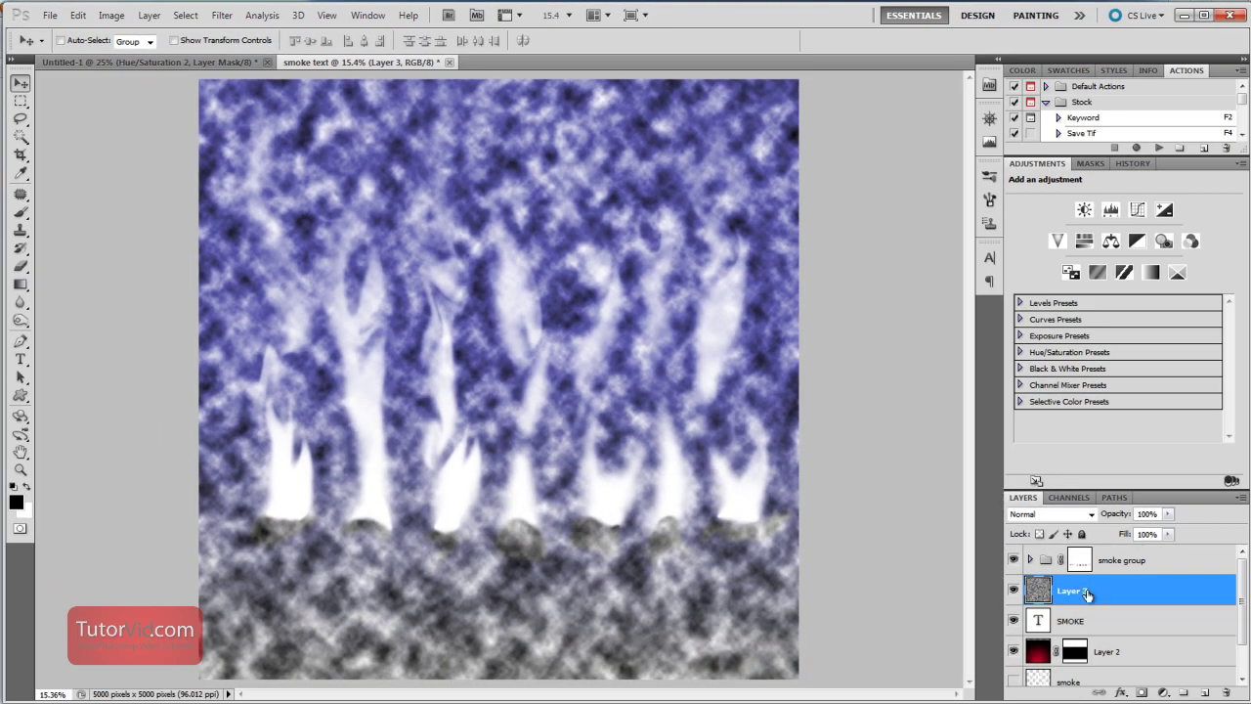
text(clouds)
key(Return)
Set the clouds layer to 35% opacity and give it a layer mask
click(1168, 513)
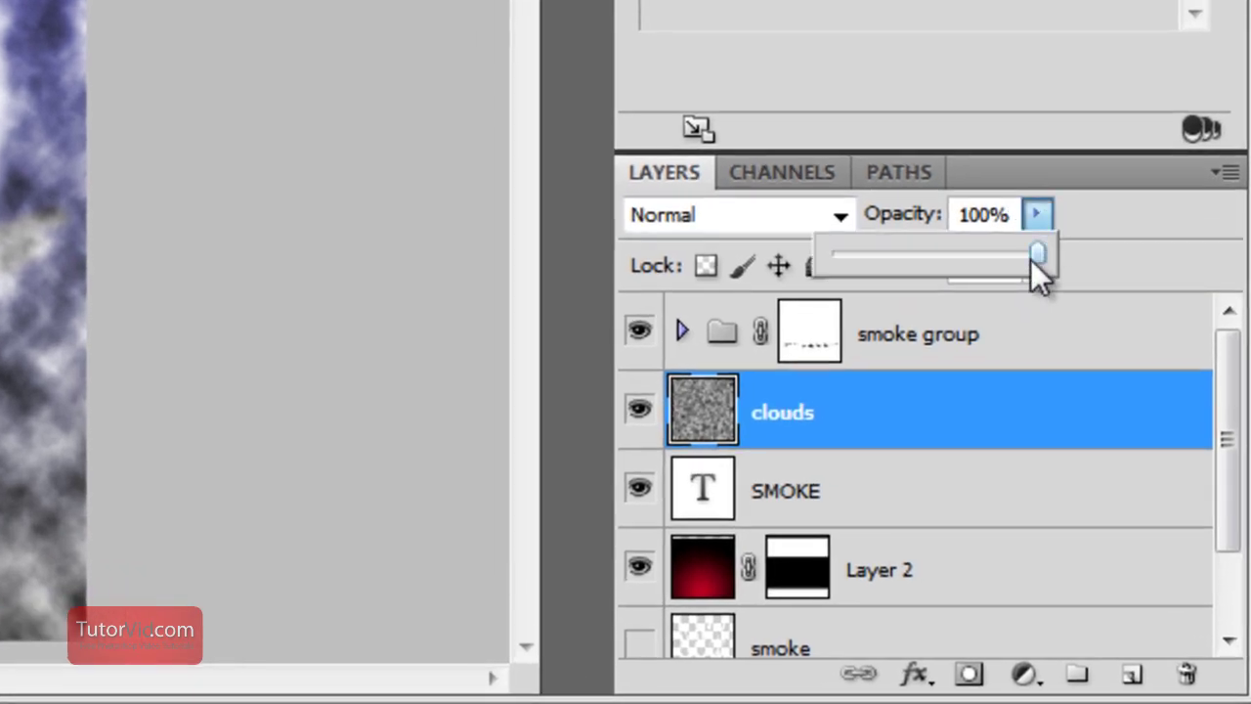
drag(1038, 256, 915, 263)
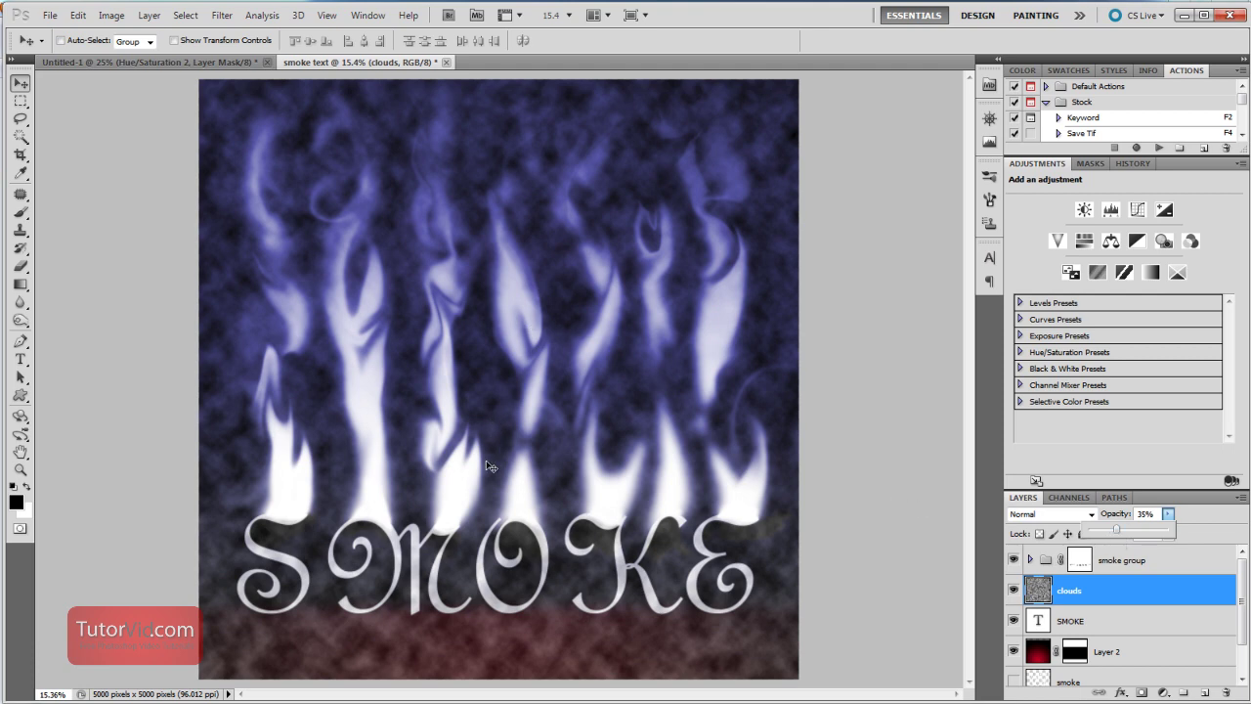
click(1142, 694)
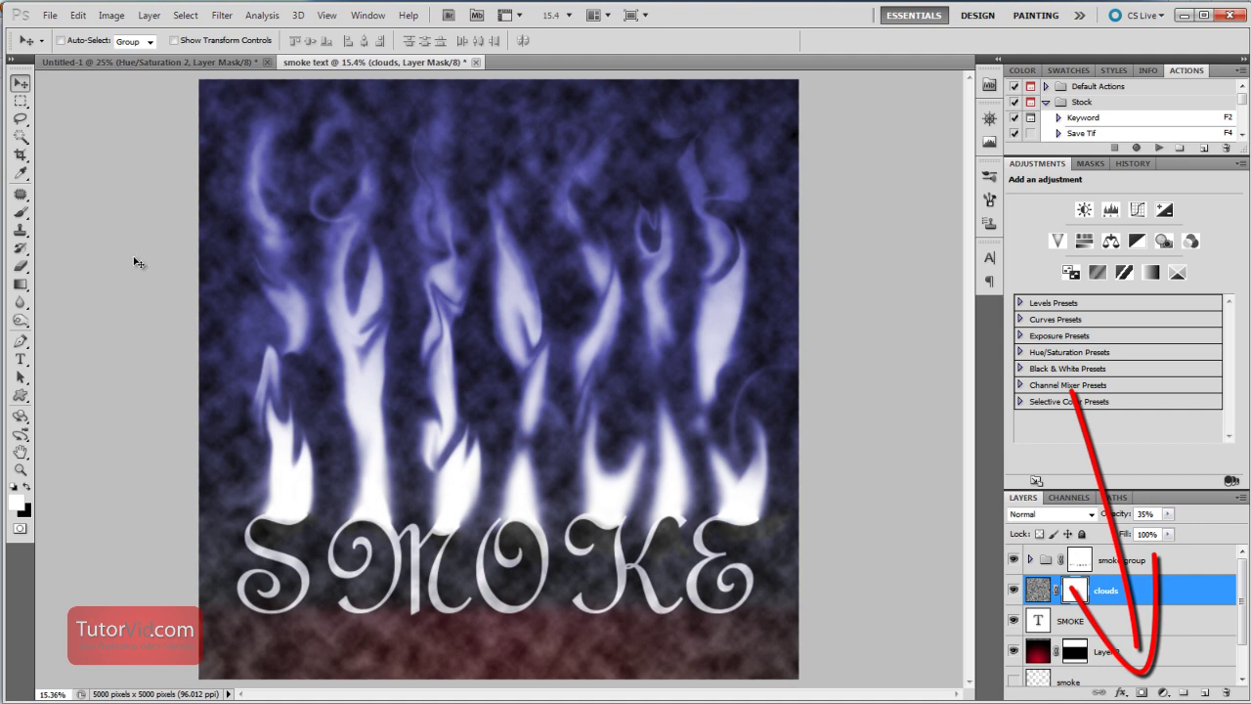
Fade the clouds mask with a gradient and paint out clouds around the E with an 1800 brush
key(g)
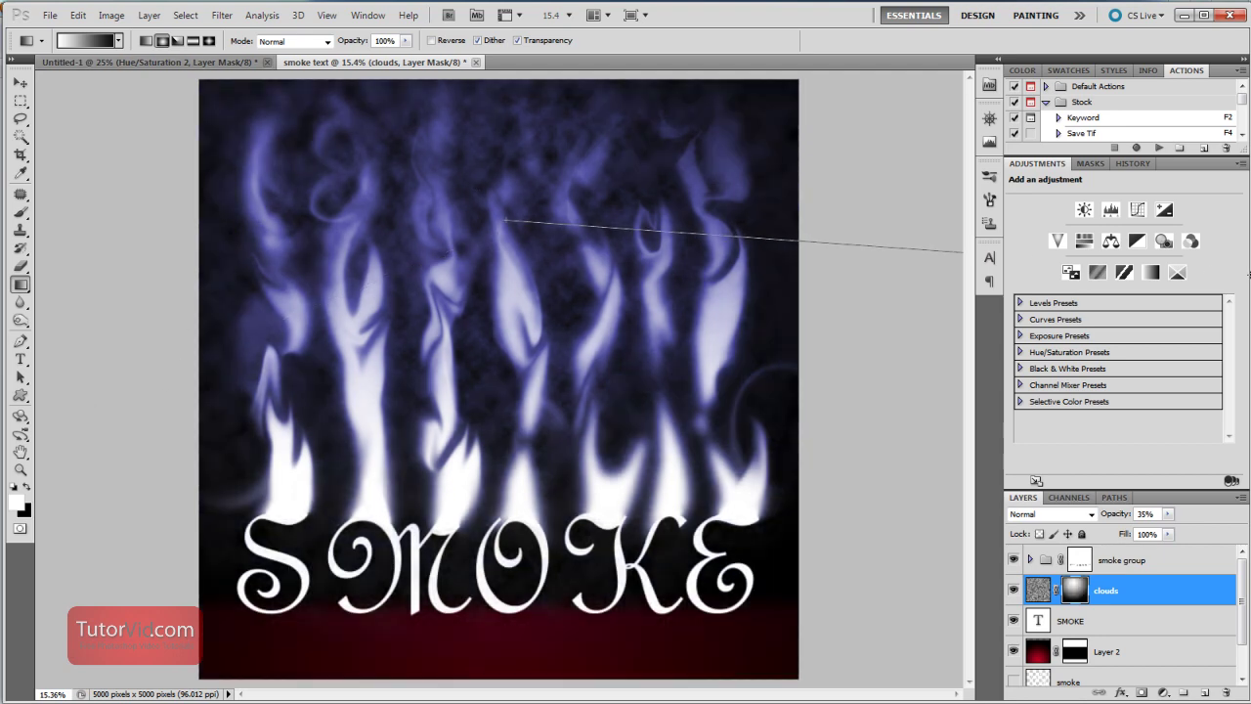
drag(1248, 264, 1246, 257)
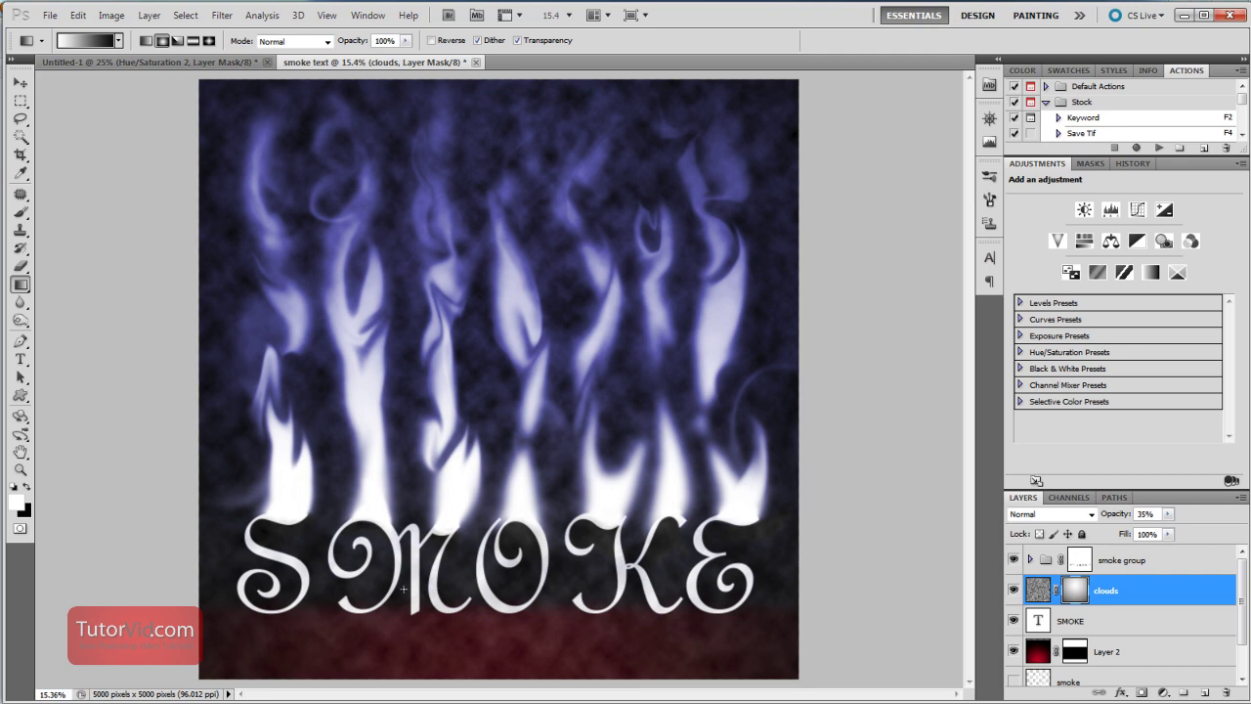
key(b)
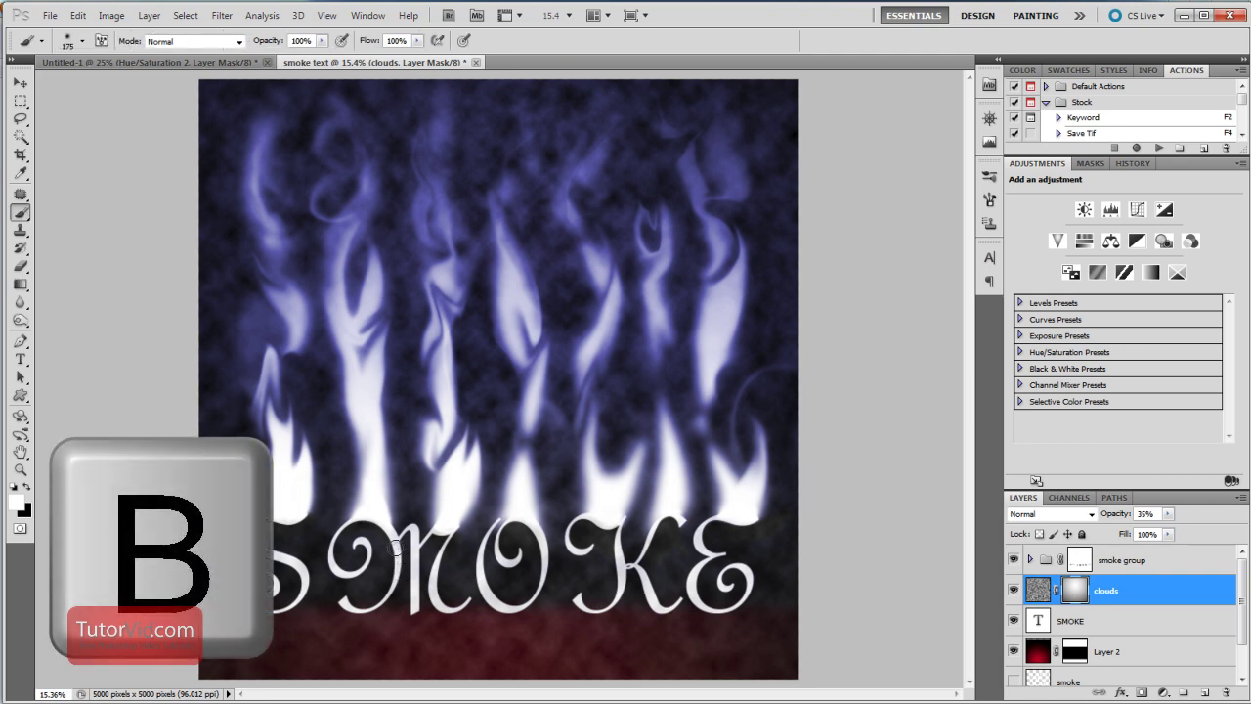
key(bracketright)
key(bracketright)
key(bracketright)
key(bracketright)
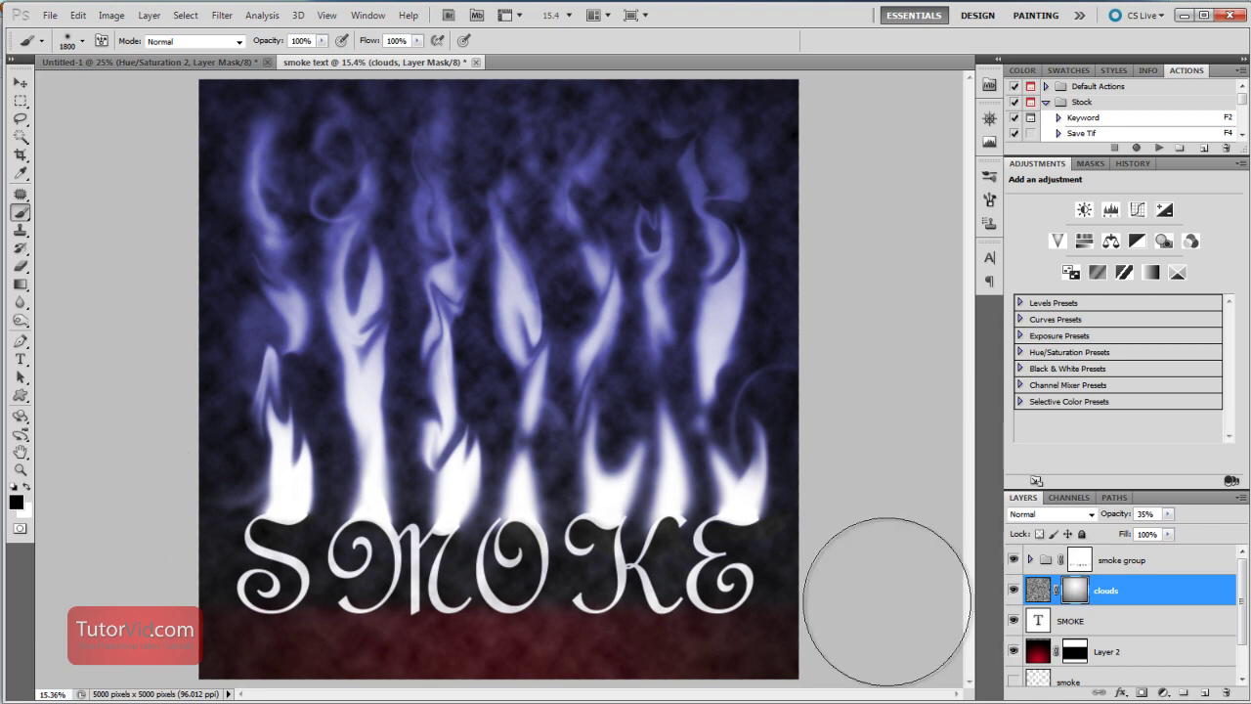
mouse_move(888, 573)
mouse_down()
mouse_move(695, 601)
mouse_move(658, 617)
mouse_move(630, 585)
mouse_move(550, 587)
mouse_move(450, 632)
mouse_move(409, 594)
mouse_move(246, 614)
mouse_move(174, 602)
mouse_move(161, 578)
mouse_move(405, 565)
mouse_move(697, 508)
mouse_up()
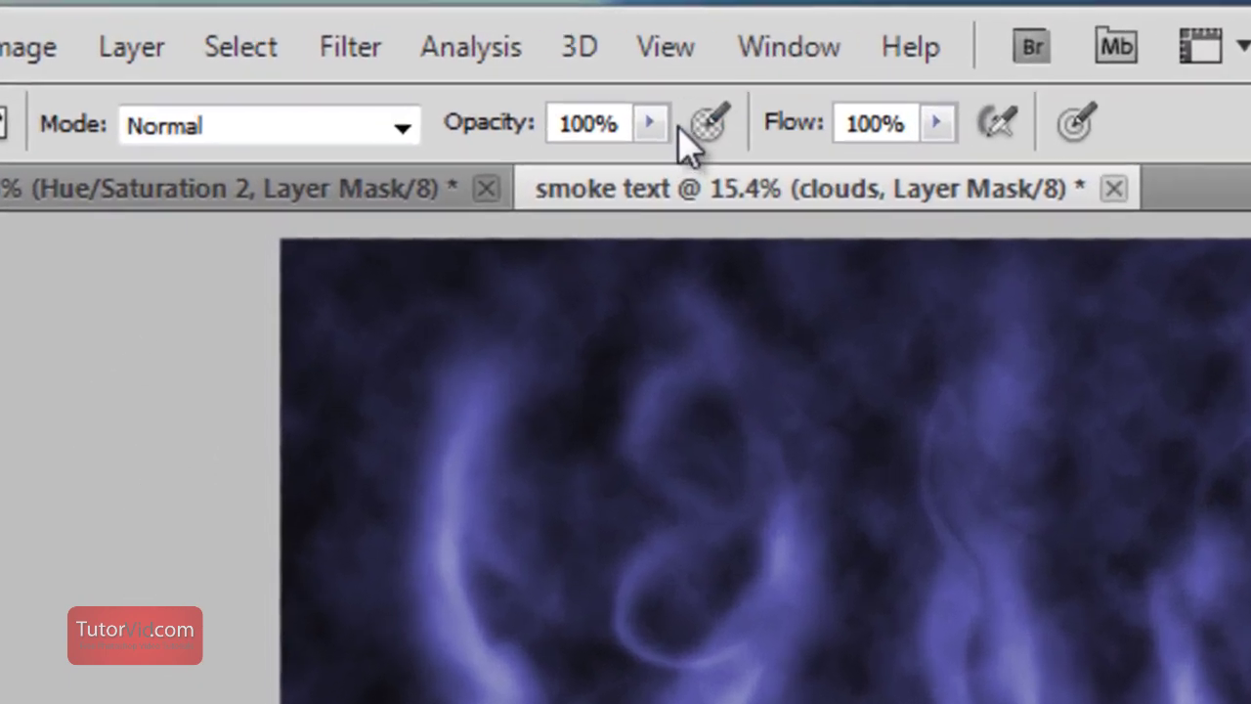
At 54% brush opacity, paint white on the mask to restore haze over the left flames
click(320, 41)
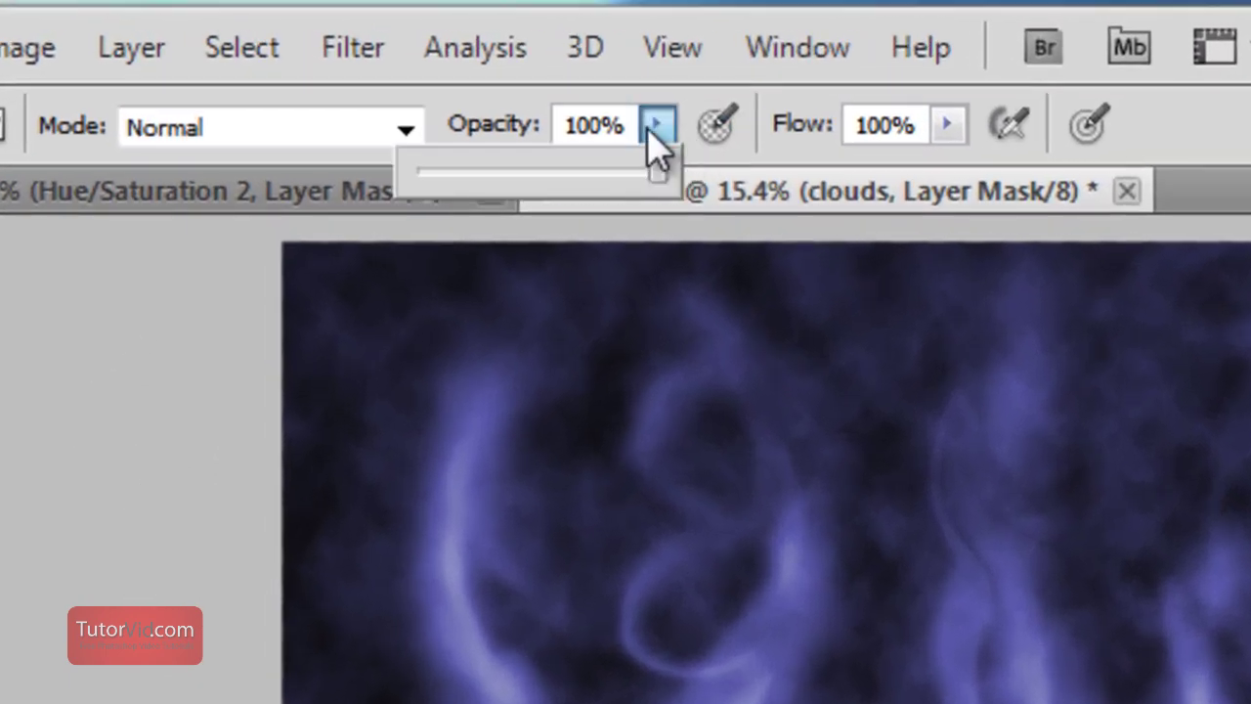
drag(600, 177, 547, 176)
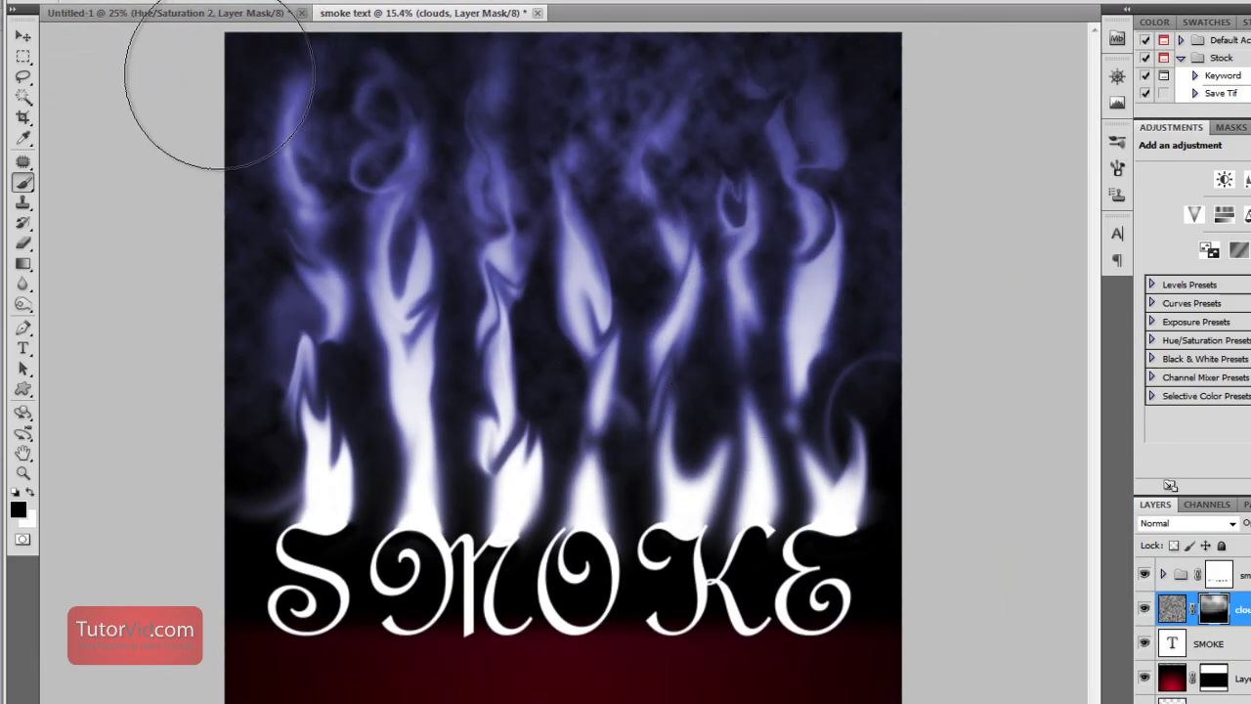
key(x)
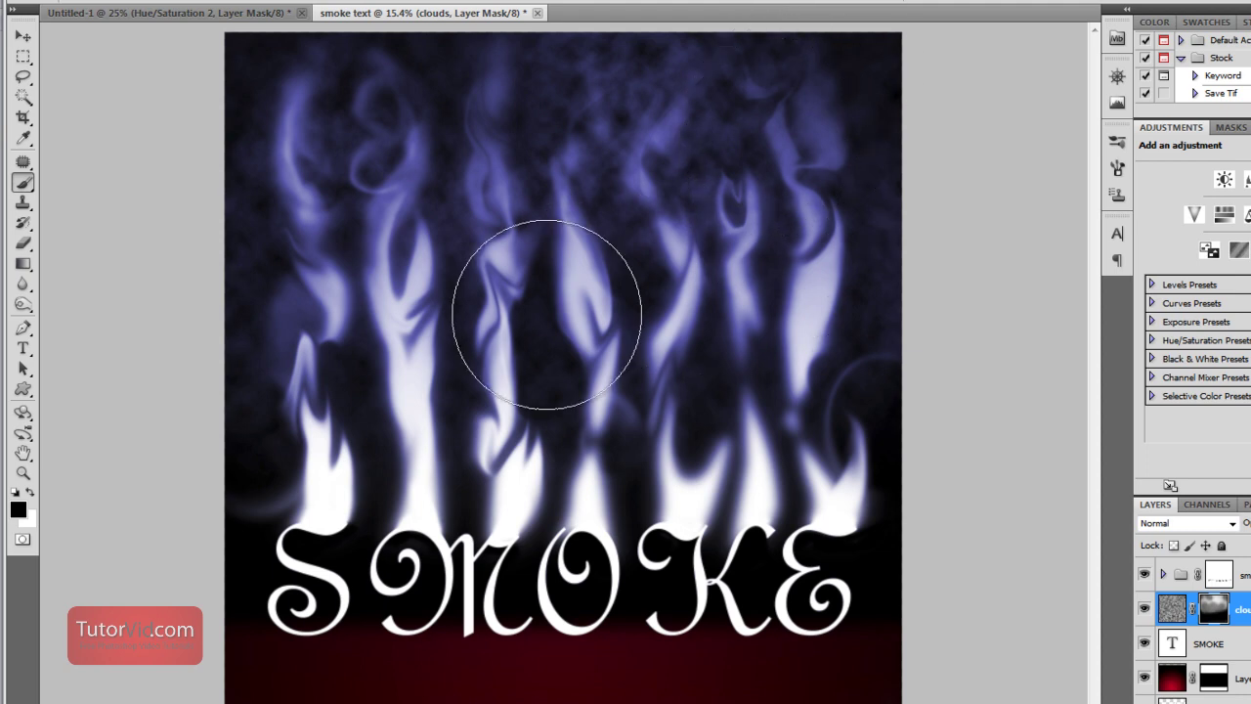
drag(405, 377, 363, 391)
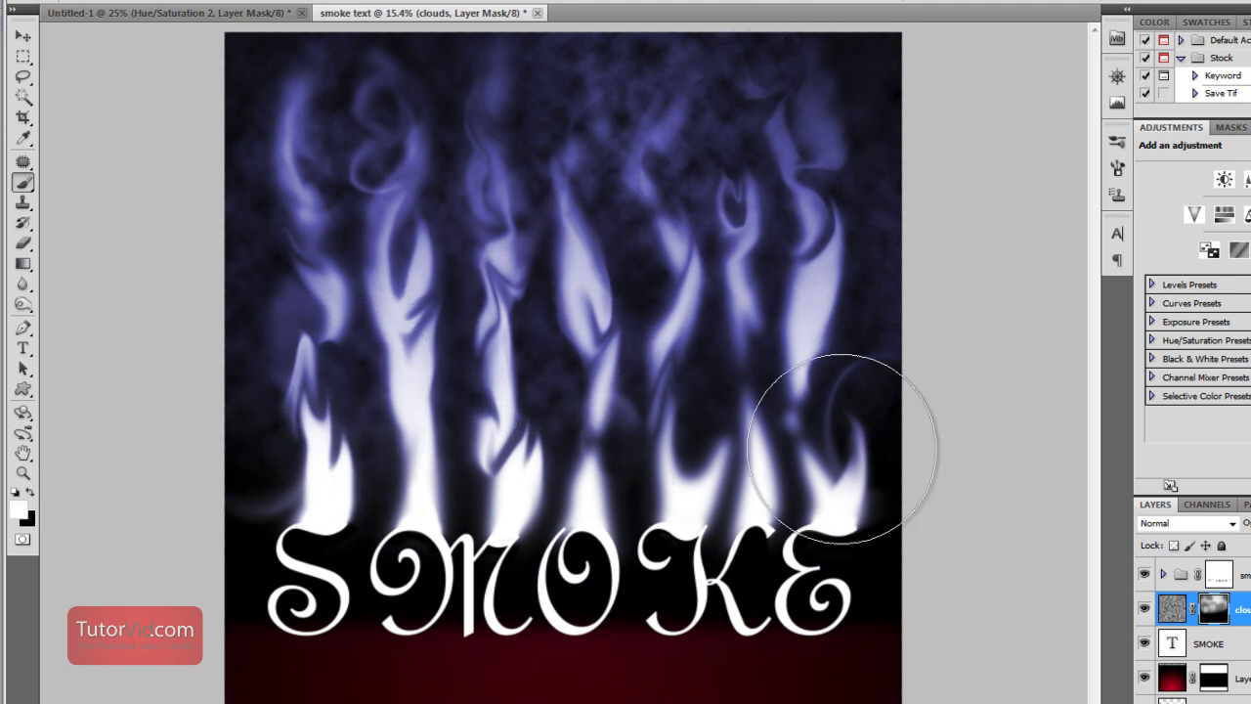
mouse_move(792, 445)
mouse_down()
mouse_move(503, 309)
mouse_move(447, 355)
mouse_move(459, 467)
mouse_move(415, 684)
mouse_up()
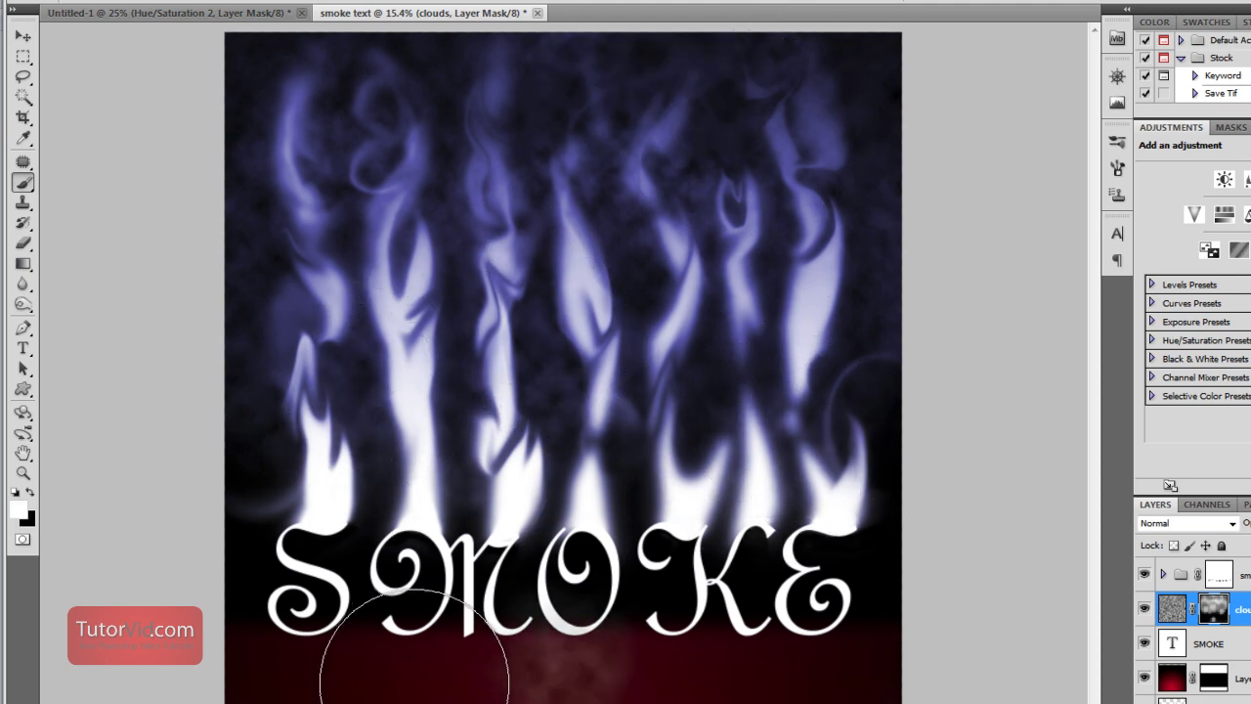
key(ctrl+z)
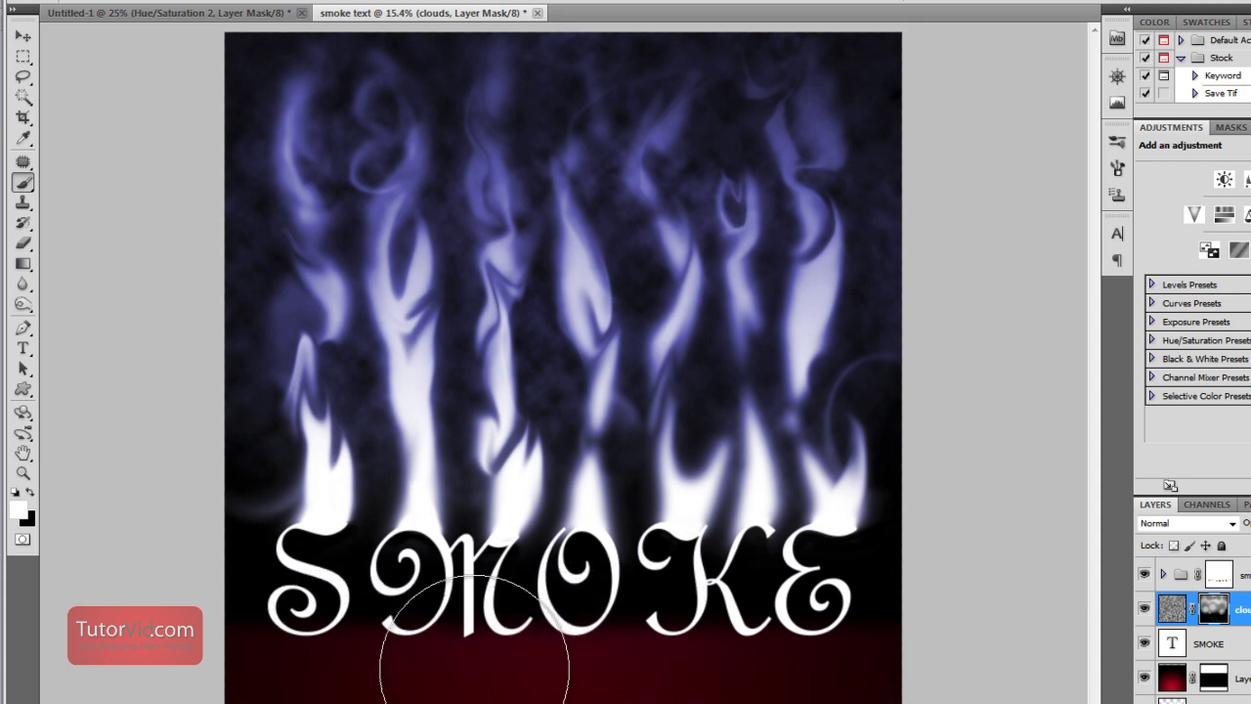